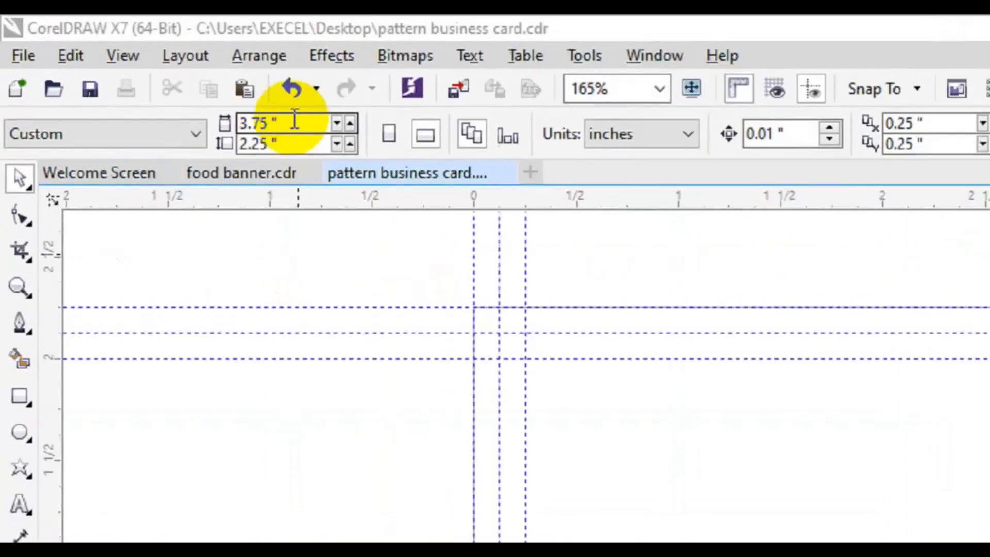
# Squash a card-sized 3.75 x 2.25-inch rectangle into a 0.738-inch strip and move it into the upper half.
pyautogui.moveTo(165, 76); pyautogui.dragTo(125, 94)
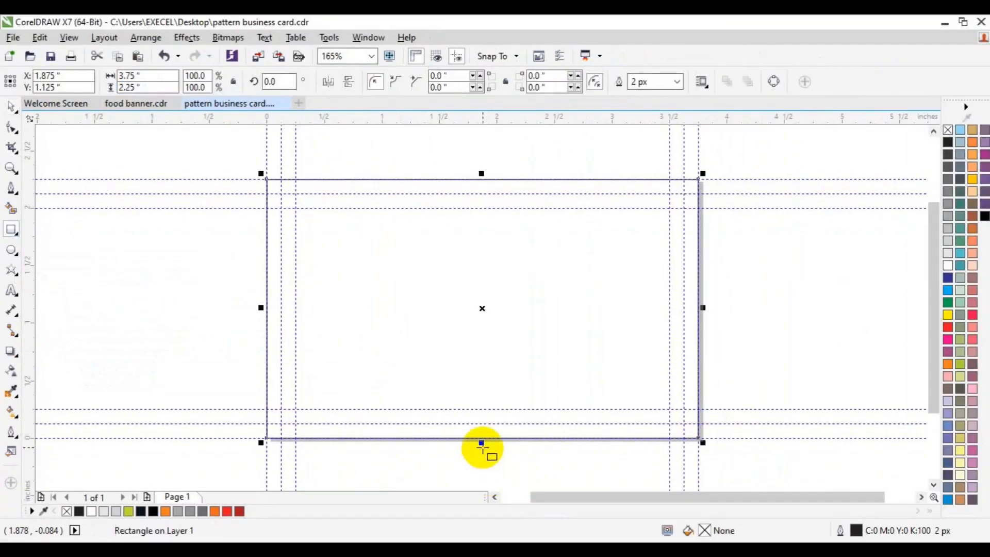
pyautogui.moveTo(481, 442); pyautogui.dragTo(461, 355)
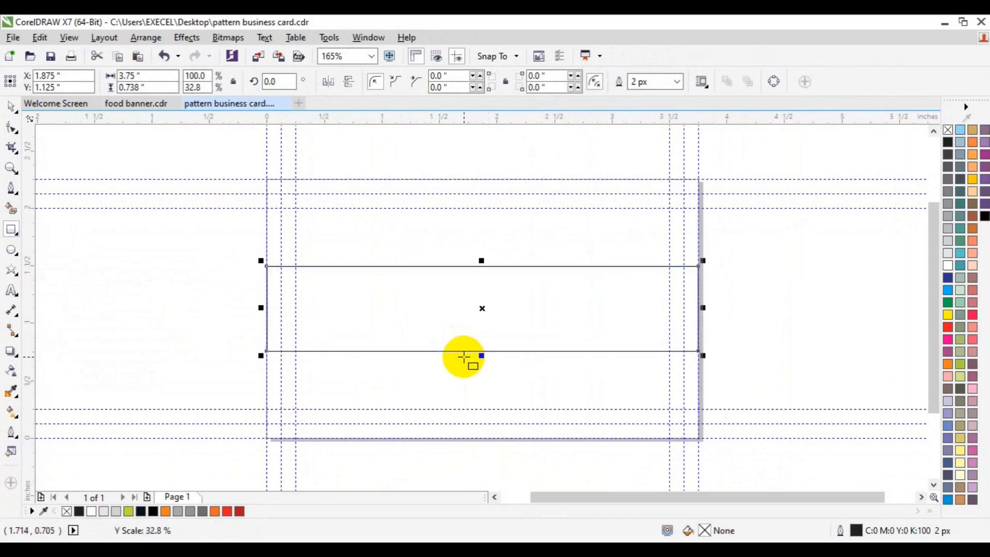
pyautogui.doubleClick(12, 229)
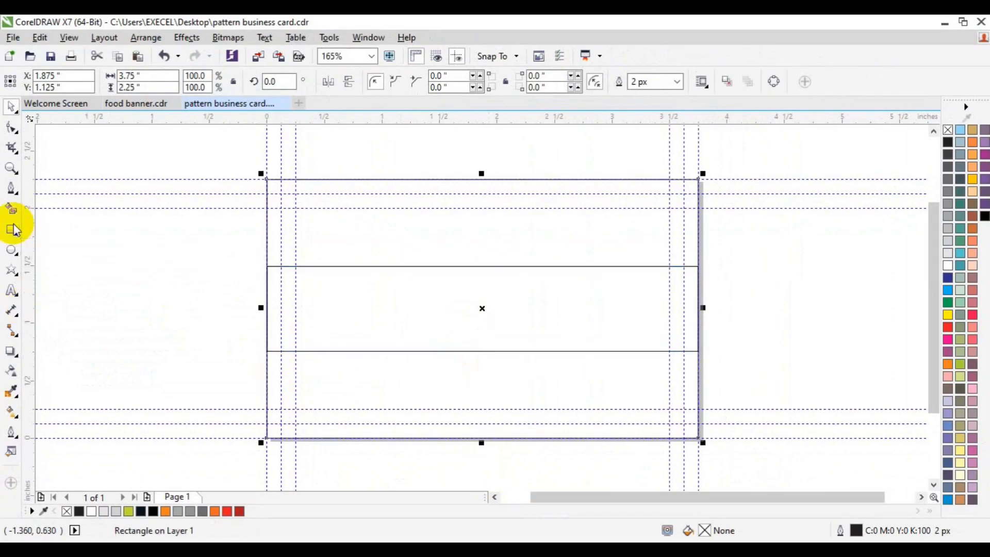
pyautogui.click(410, 329)
pyautogui.moveTo(411, 329); pyautogui.dragTo(407, 271)
pyautogui.keyDown('shift'); pyautogui.click(397, 372); pyautogui.keyUp('shift')
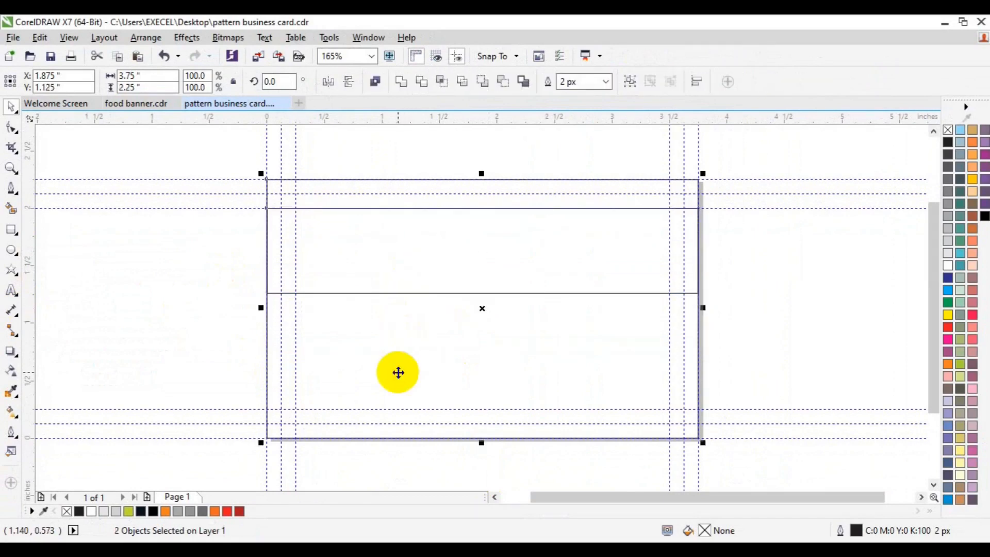
pyautogui.click(343, 357)
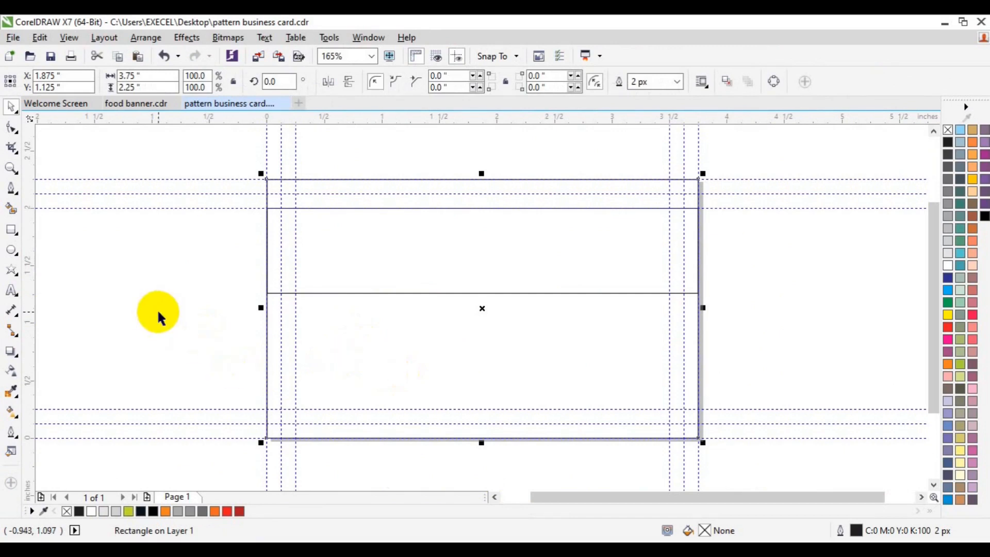
pyautogui.click(385, 279)
# Duplicate the strip, stretch the copy to 0.953 inches tall, and centre both strips on each other.
pyautogui.hotkey('ctrl', 'd')
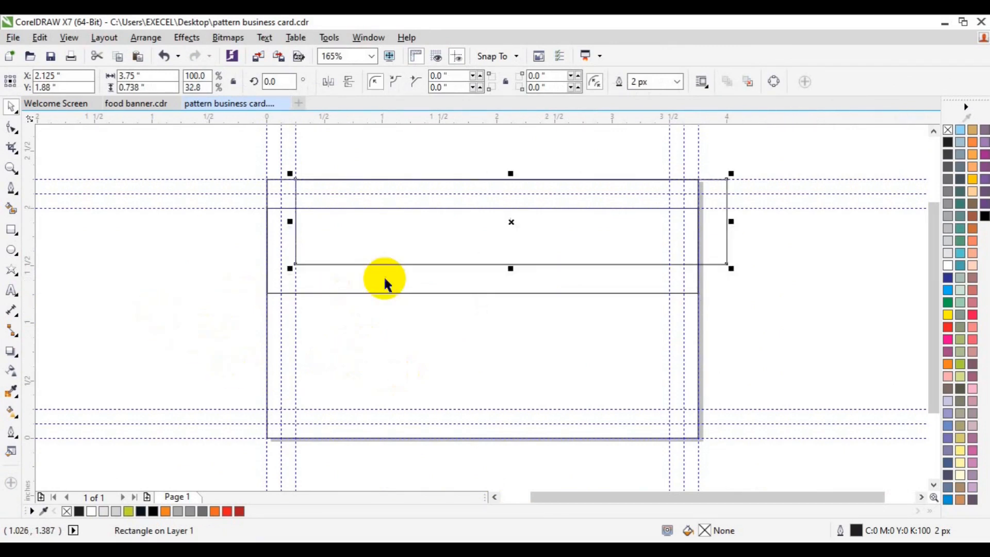
pyautogui.press('p')
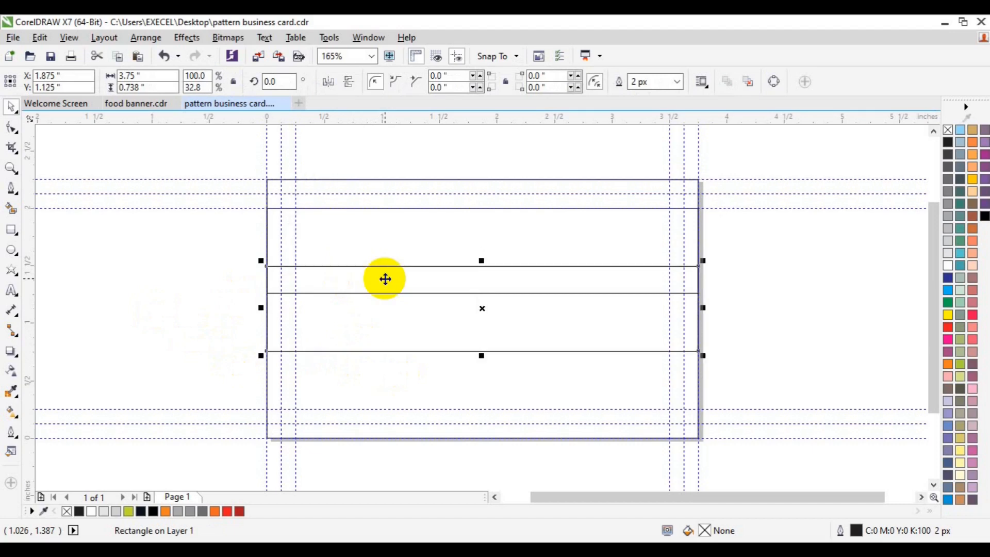
pyautogui.moveTo(481, 355); pyautogui.dragTo(480, 380)
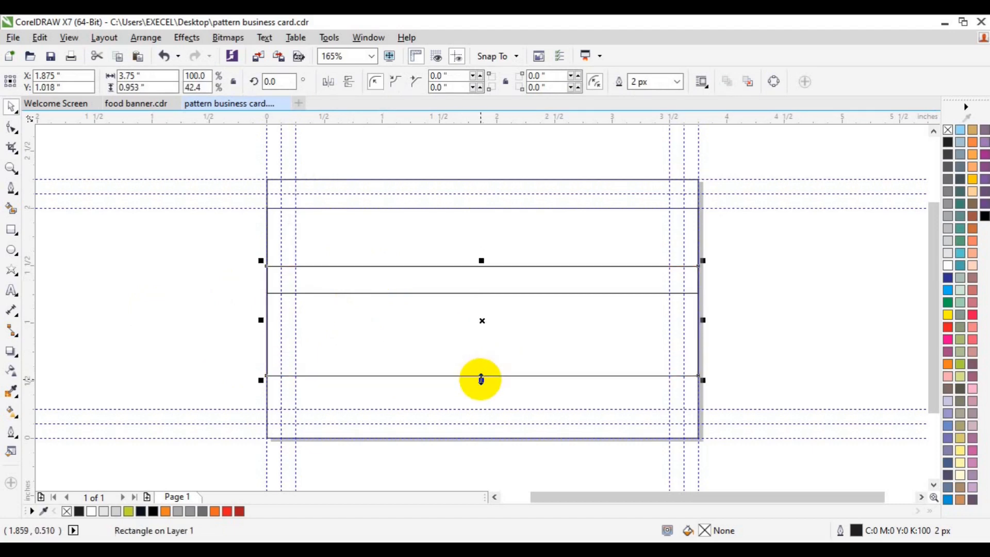
pyautogui.keyDown('shift'); pyautogui.click(449, 233); pyautogui.keyUp('shift')
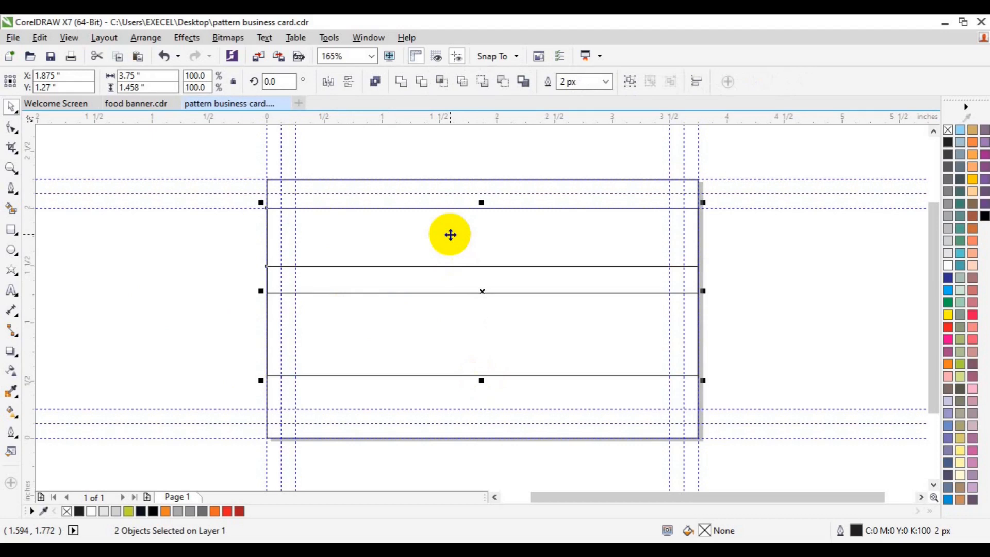
pyautogui.press('e')
pyautogui.press('Down')
pyautogui.press('Down')
pyautogui.press('Down')
pyautogui.press('Up')
pyautogui.press('Up')
pyautogui.press('Up')
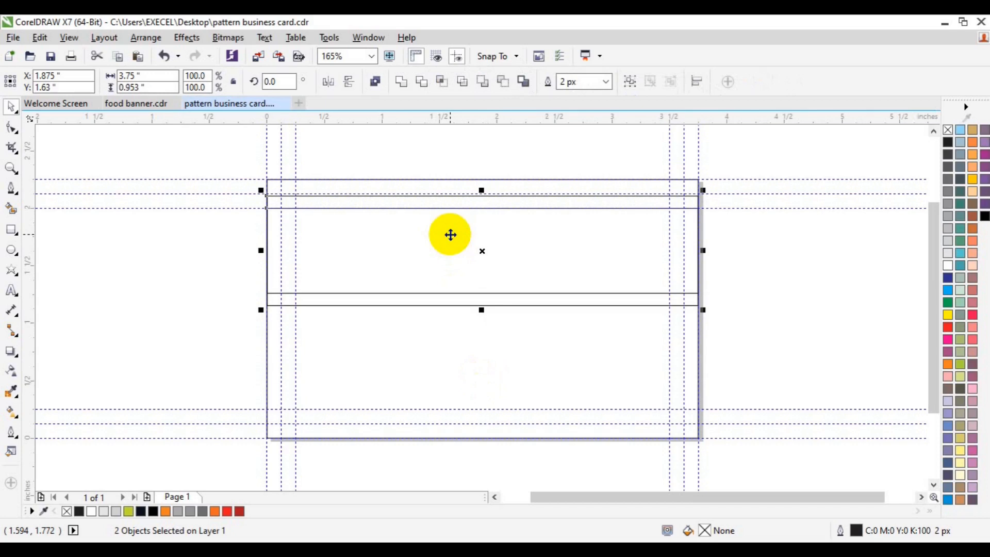
pyautogui.click(201, 263)
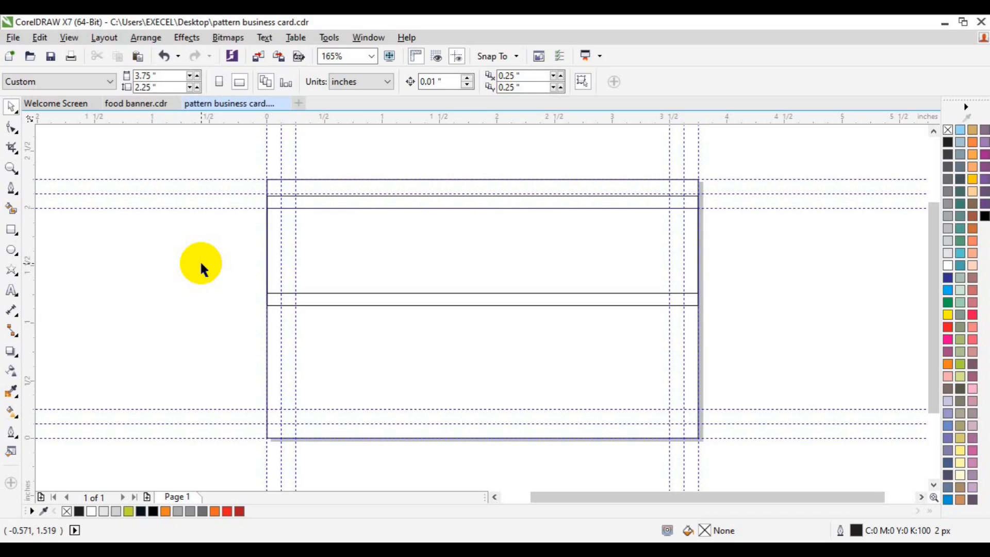
# Draw two vertical lines down the inner left guides, crossing the bands.
pyautogui.click(11, 189)
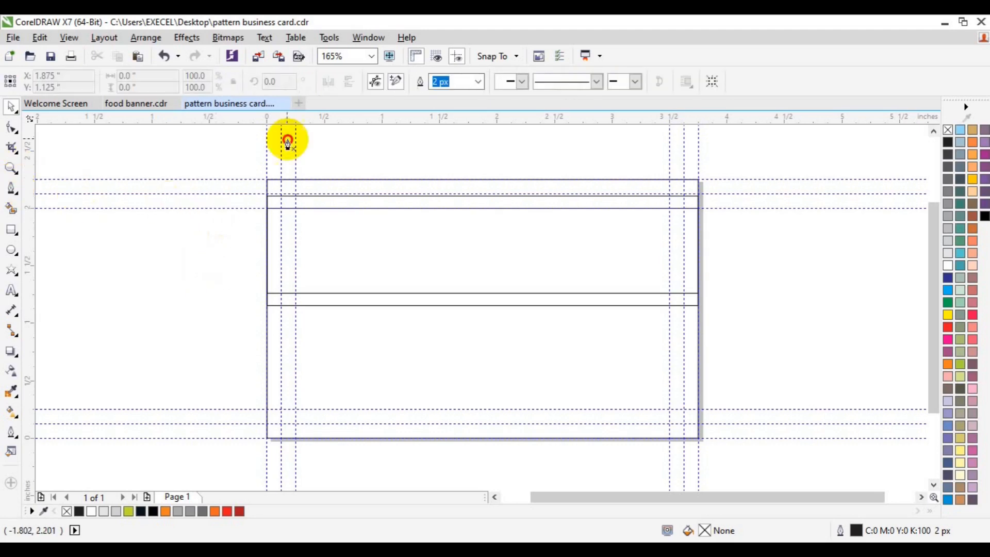
pyautogui.click(287, 142)
pyautogui.moveTo(282, 147); pyautogui.dragTo(285, 337)
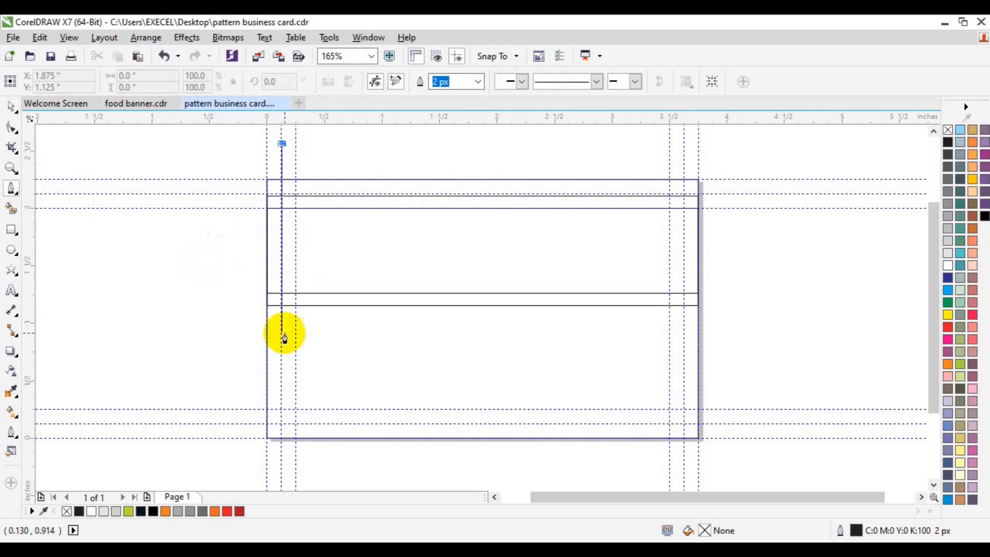
pyautogui.click(282, 333)
pyautogui.press('Escape')
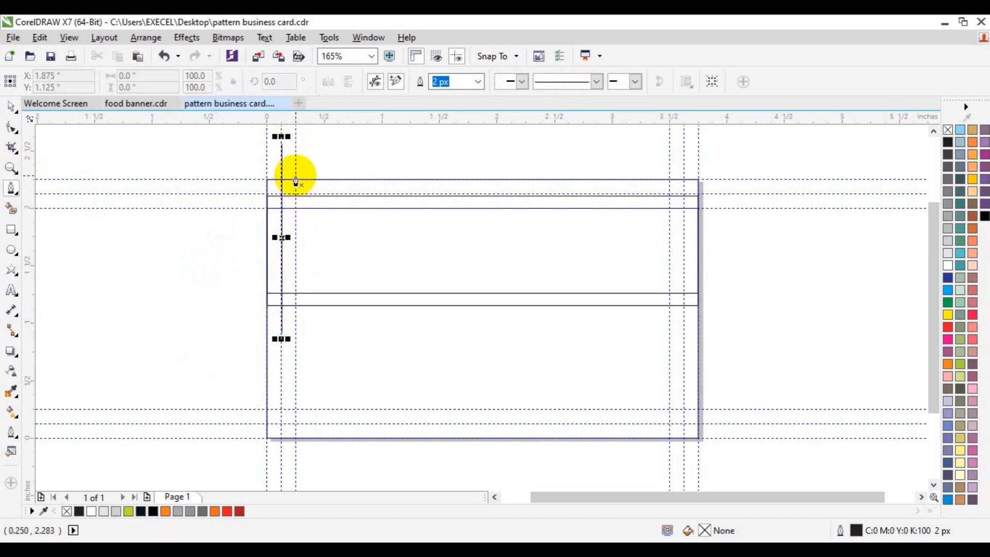
pyautogui.click(295, 164)
pyautogui.click(296, 332)
pyautogui.press('Escape')
pyautogui.press('Escape')
pyautogui.press('space')
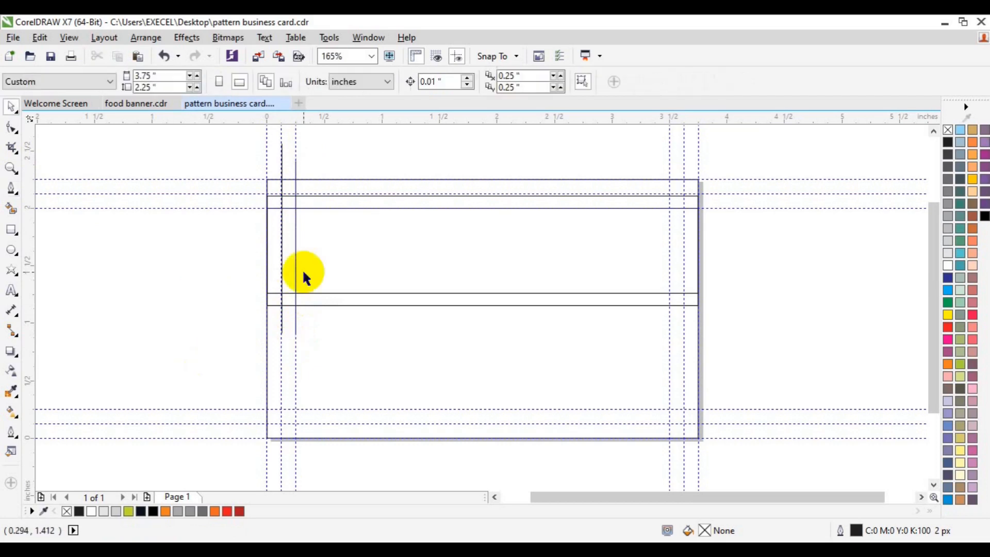
# Draw two vertical lines down the right-side guides, crossing the bands.
pyautogui.click(11, 188)
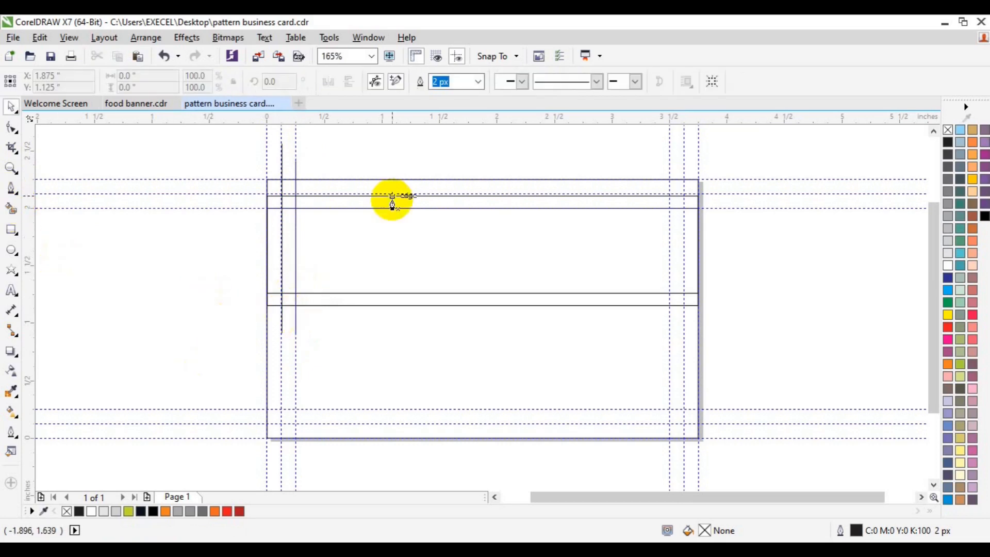
pyautogui.click(668, 183)
pyautogui.doubleClick(670, 339)
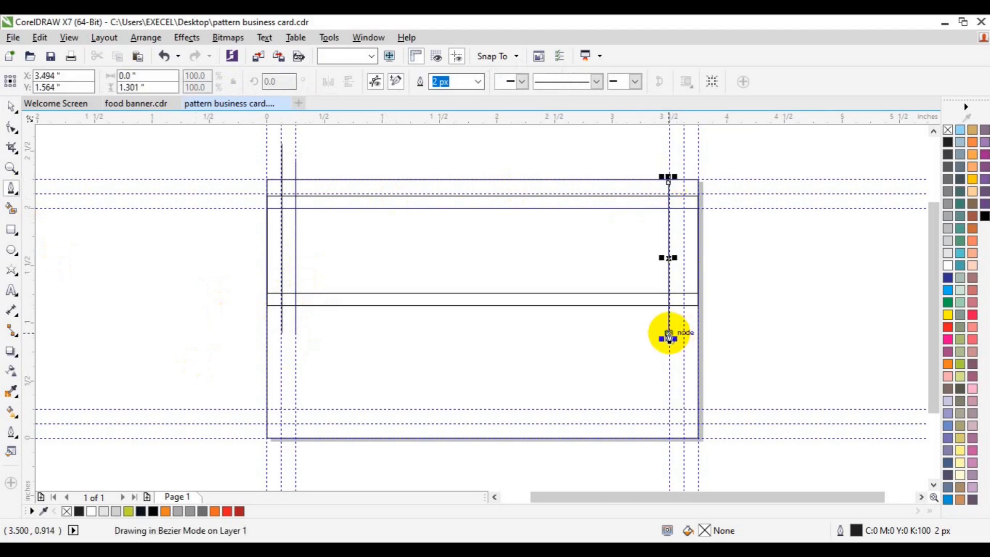
pyautogui.click(684, 180)
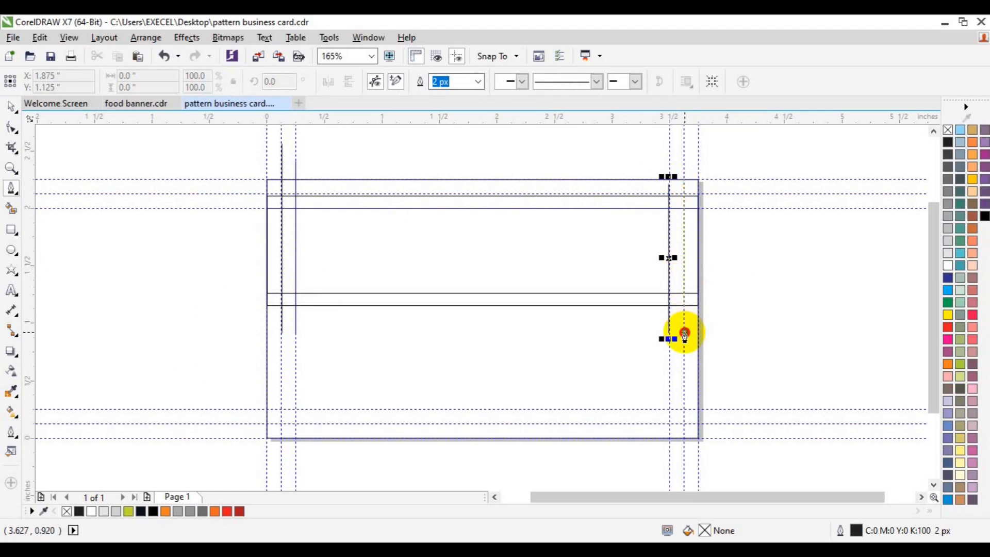
pyautogui.doubleClick(684, 335)
pyautogui.press('Escape')
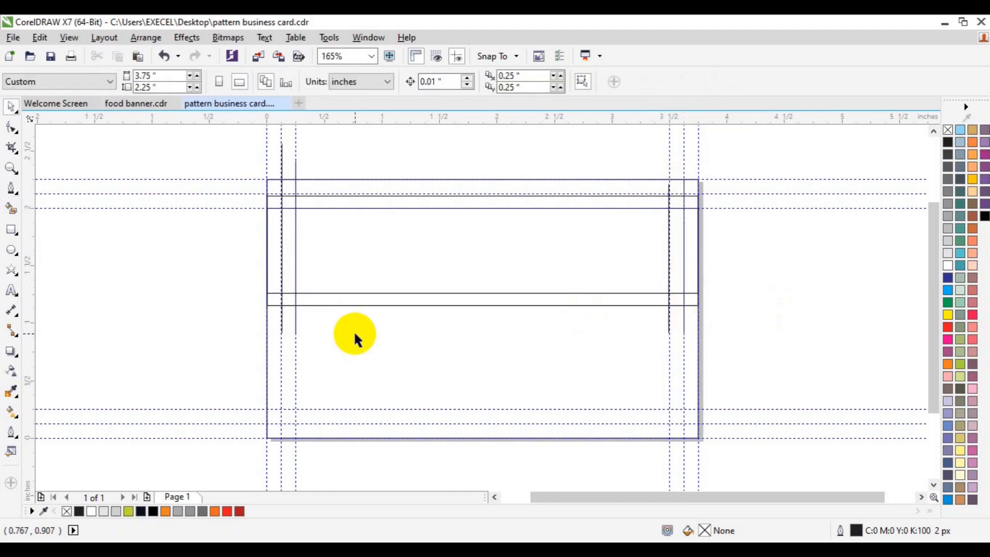
# Try narrowing the 0.738-inch strip between the lines, then undo the resize.
pyautogui.click(402, 260)
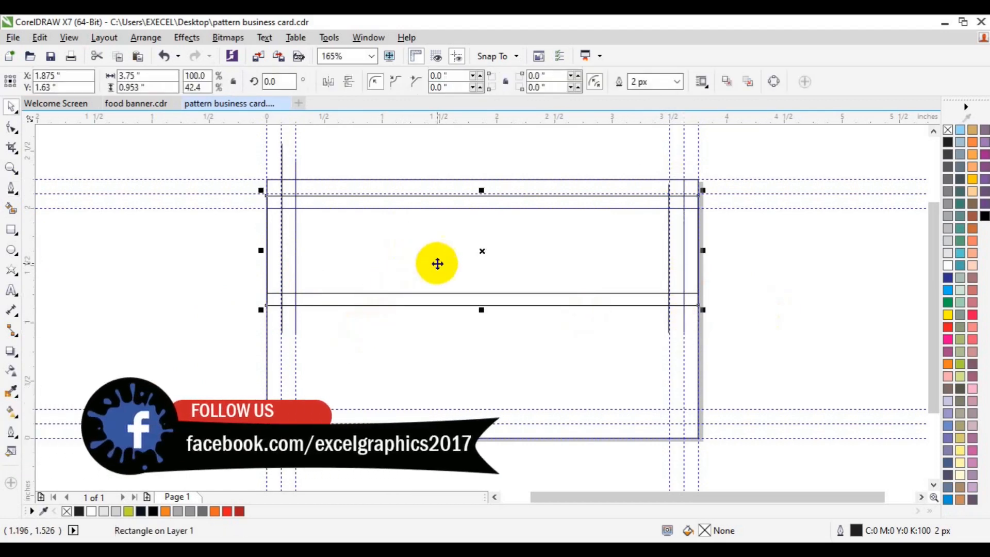
pyautogui.click(442, 293)
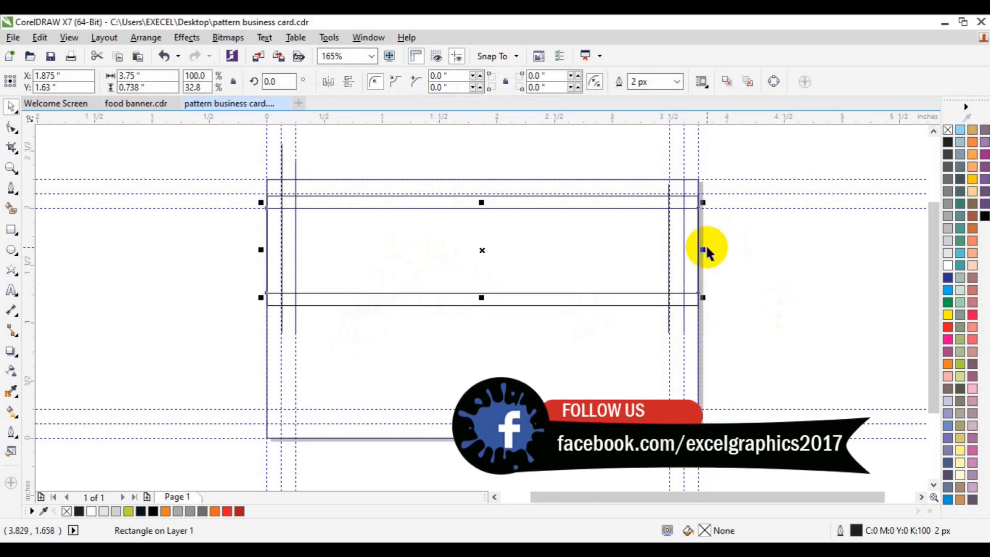
pyautogui.moveTo(705, 247); pyautogui.dragTo(680, 258)
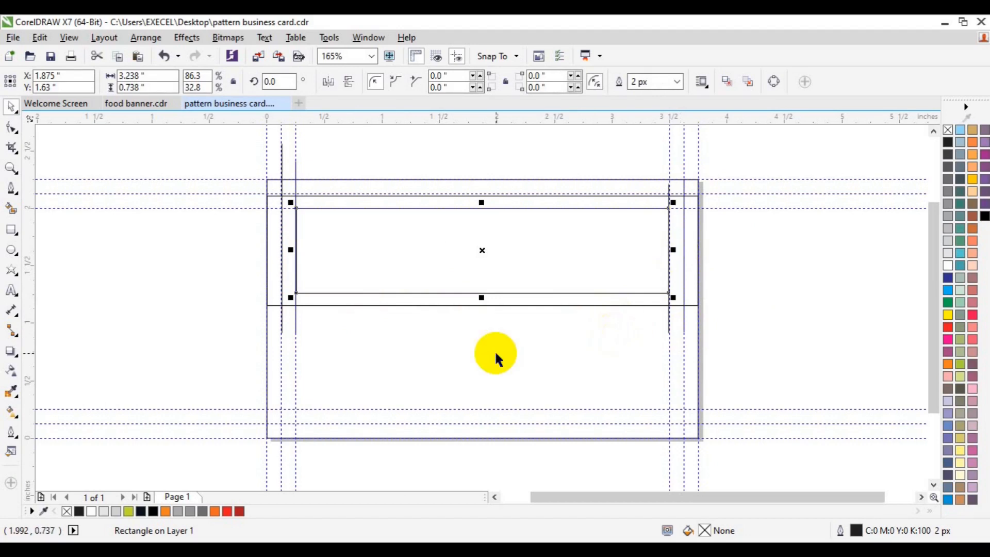
pyautogui.hotkey('ctrl', 'z')
# Smart-fill the four band–line corner cells black.
pyautogui.click(11, 208)
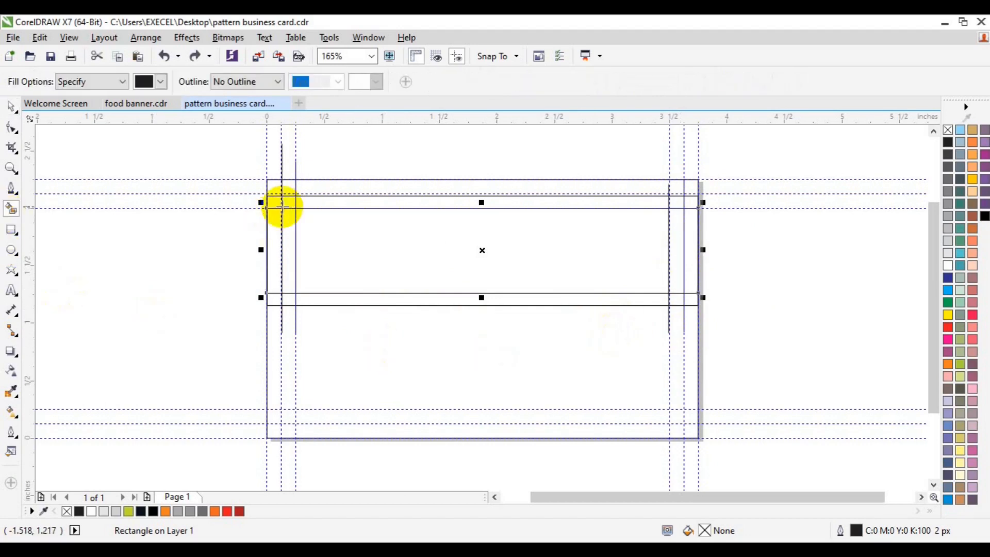
pyautogui.click(287, 204)
pyautogui.click(287, 298)
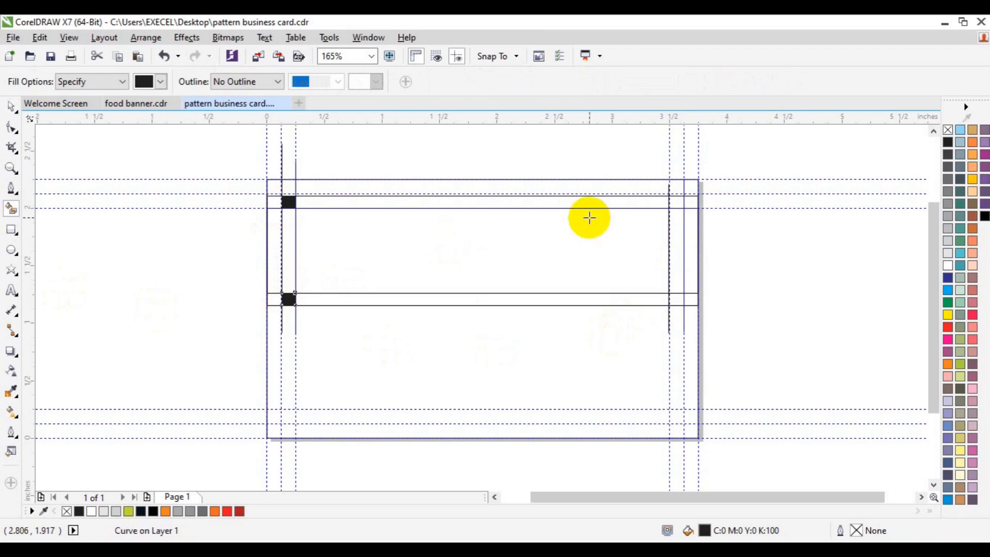
pyautogui.click(677, 203)
pyautogui.click(678, 303)
pyautogui.press('space')
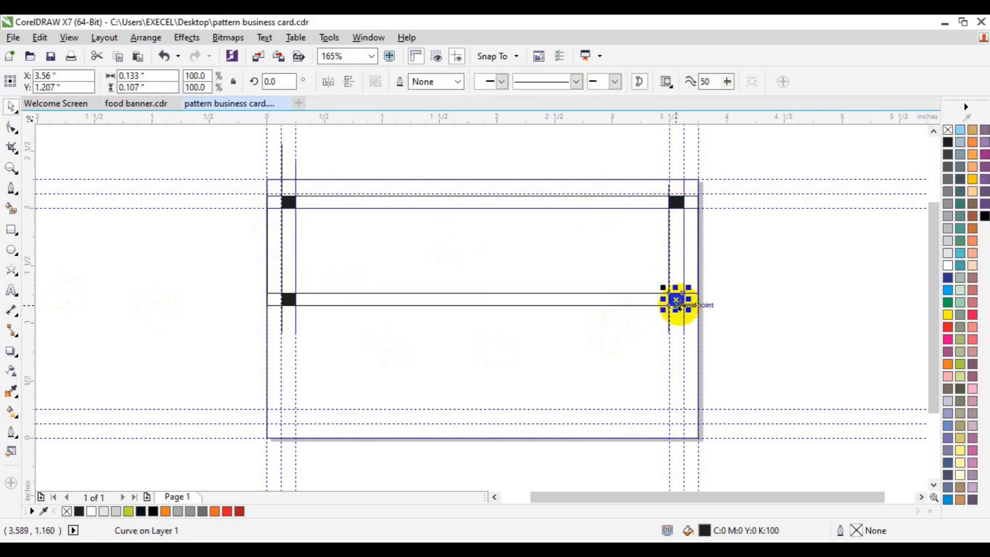
# Narrow the inner band to 3.238 inches between the lines and fill it 10% grey.
pyautogui.click(612, 290)
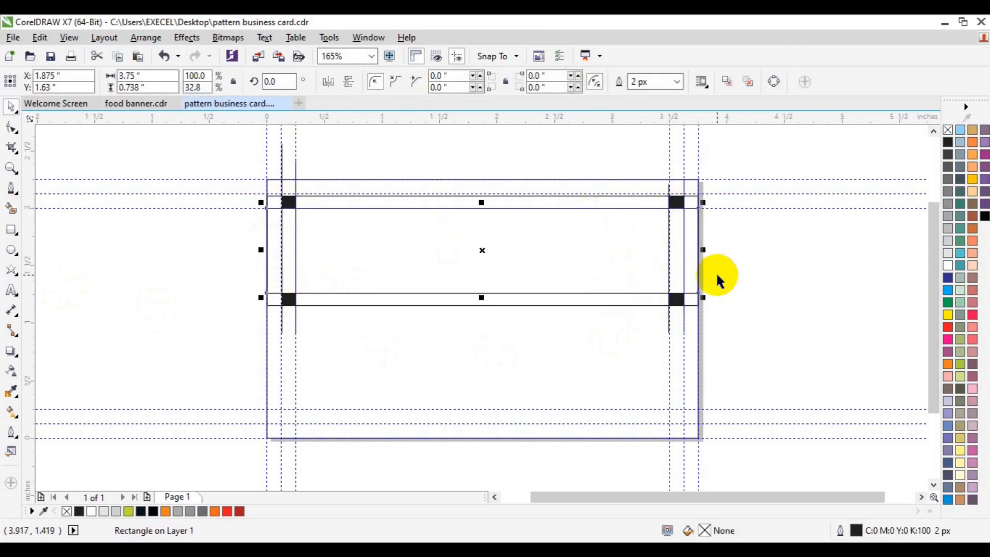
pyautogui.moveTo(704, 250); pyautogui.dragTo(679, 263)
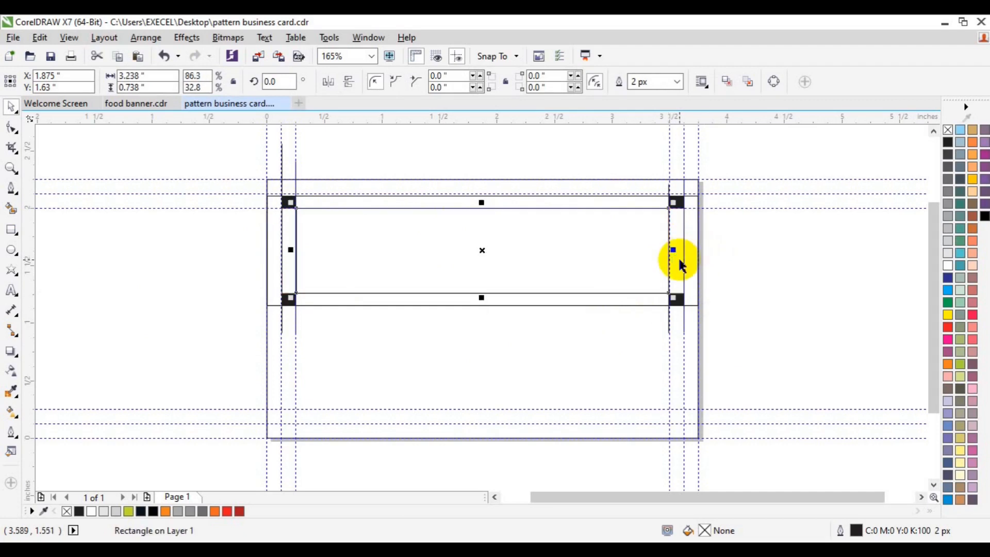
pyautogui.click(946, 253)
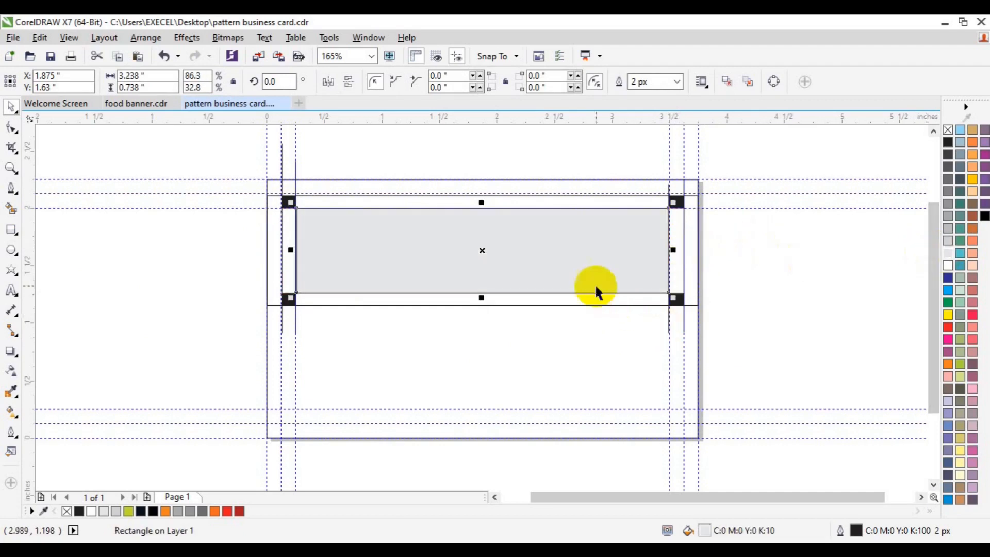
pyautogui.click(597, 305)
pyautogui.click(596, 305)
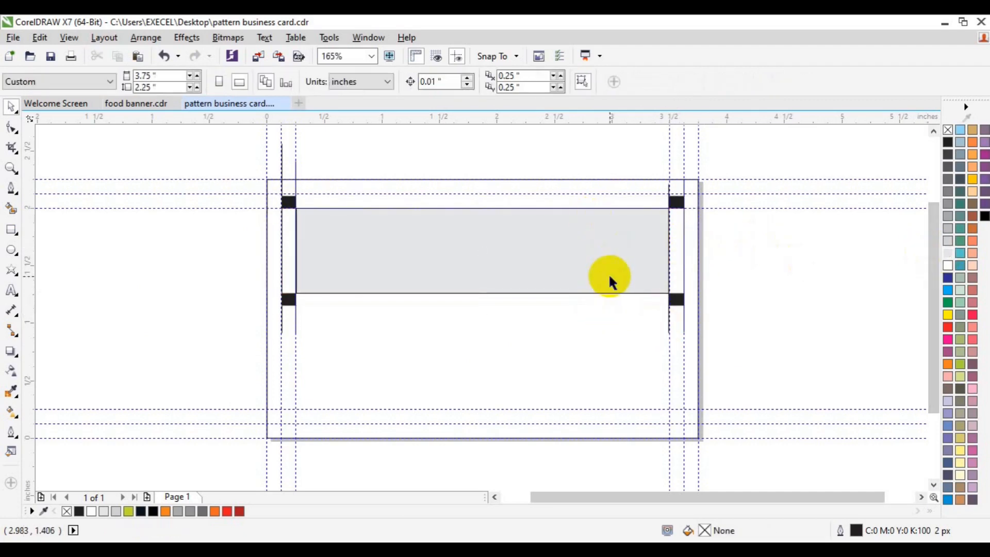
pyautogui.click(606, 279)
# Remove the outlines from every object on the card.
pyautogui.moveTo(227, 149); pyautogui.dragTo(744, 349)
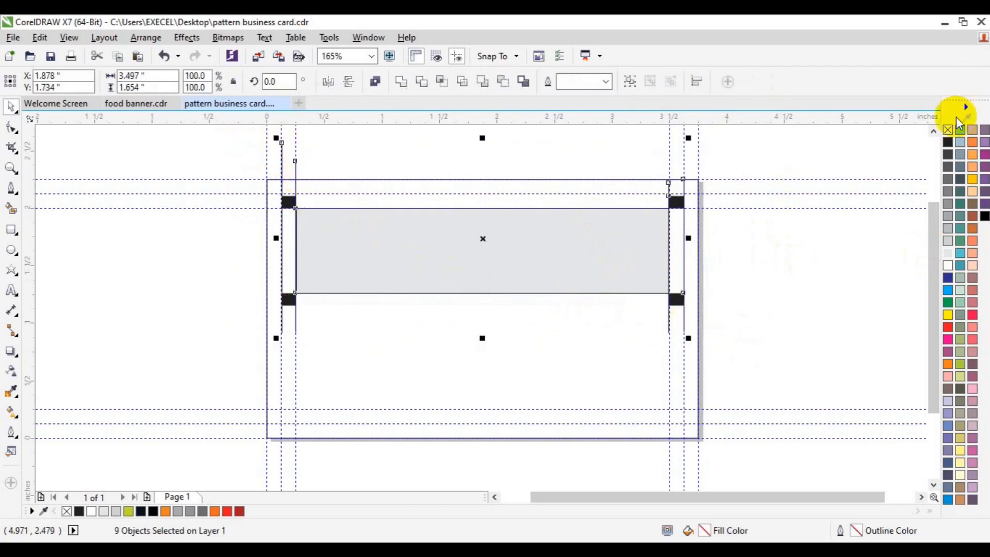
pyautogui.rightClick(949, 130)
pyautogui.click(347, 388)
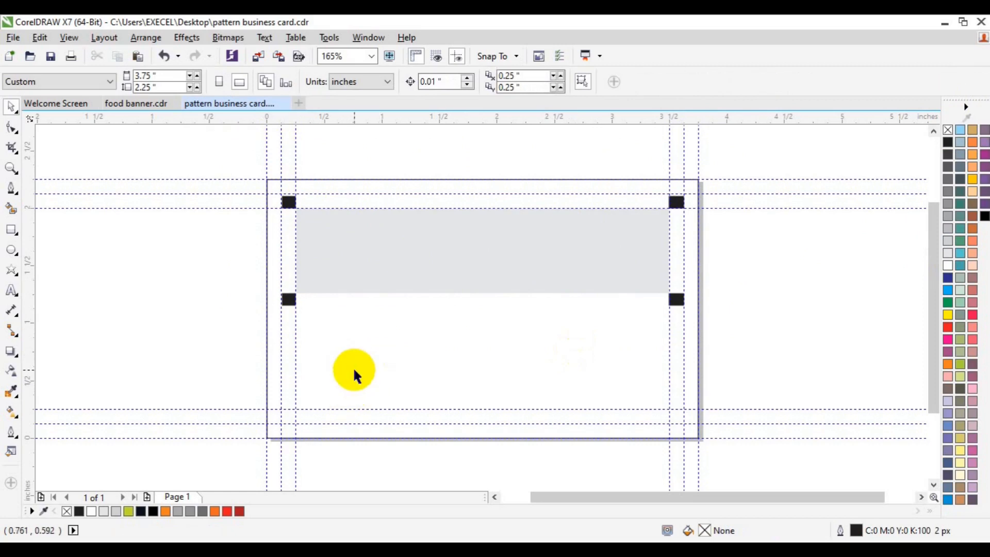
# Fill the card background rectangle with a near-black dark blue via Edit Fill.
pyautogui.click(354, 370)
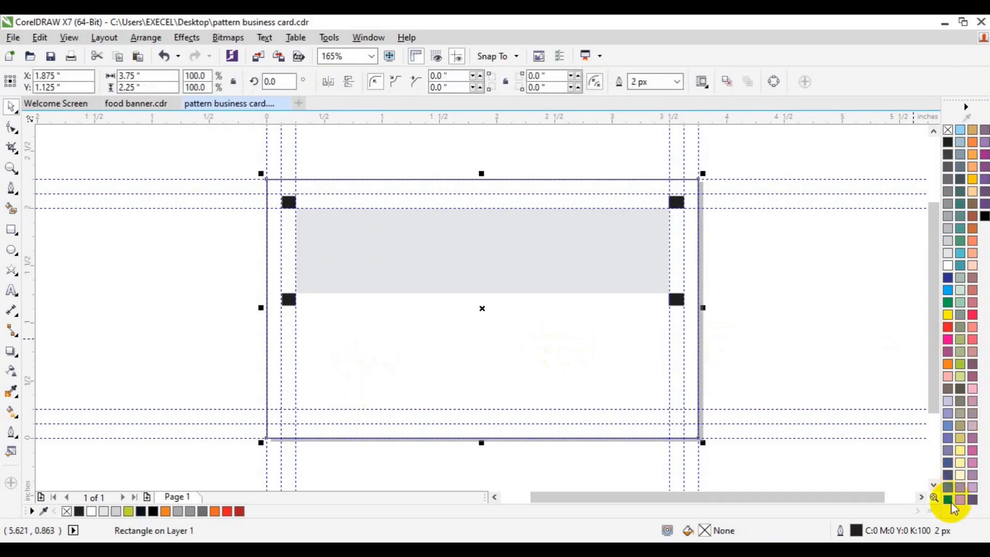
pyautogui.click(949, 500)
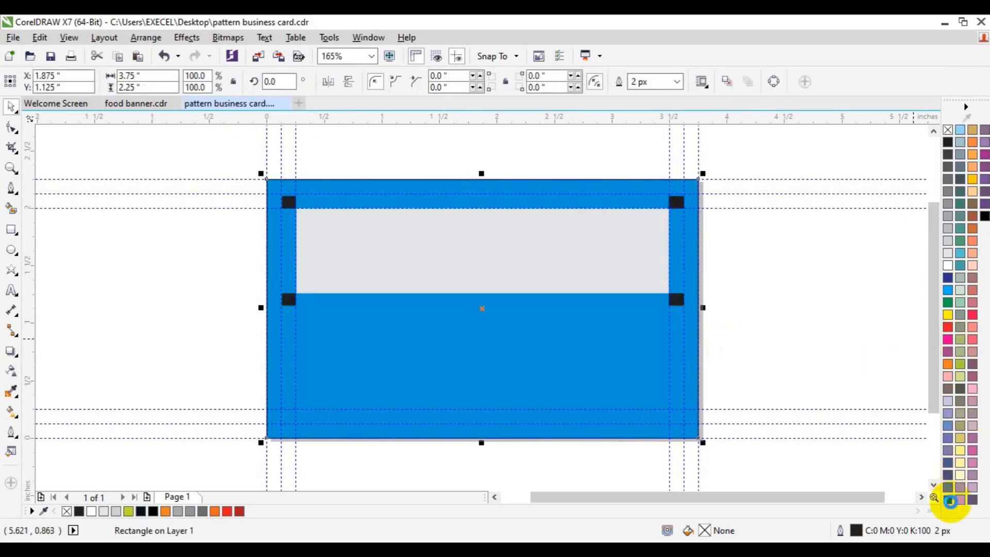
pyautogui.doubleClick(710, 534)
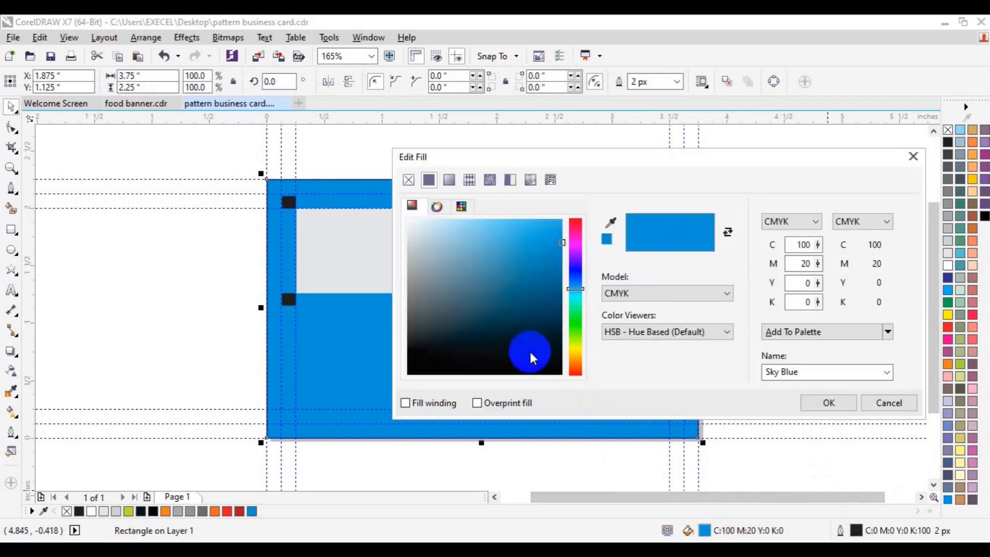
pyautogui.moveTo(530, 356); pyautogui.dragTo(541, 351)
pyautogui.click(830, 401)
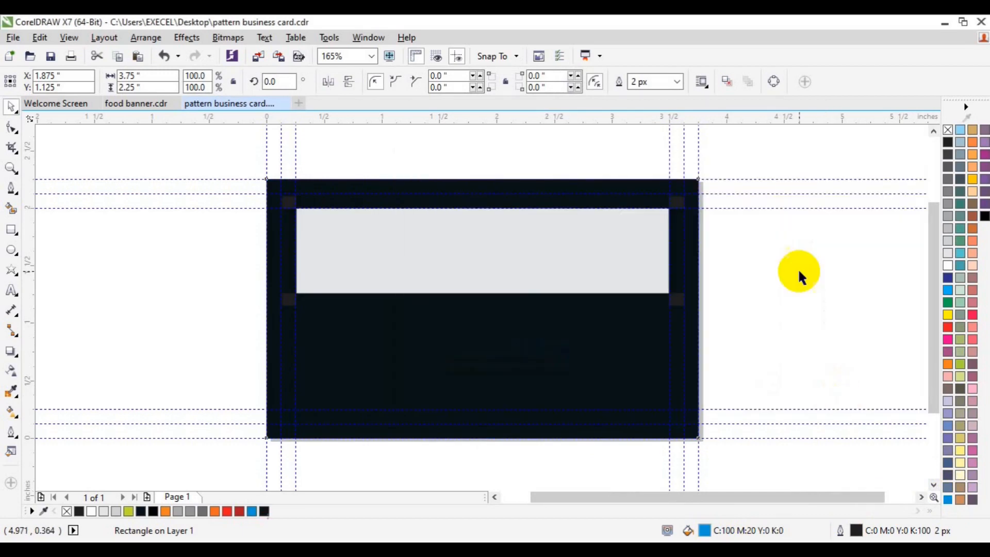
# Fill the four corner squares around the grey band red.
pyautogui.click(797, 267)
pyautogui.click(674, 297)
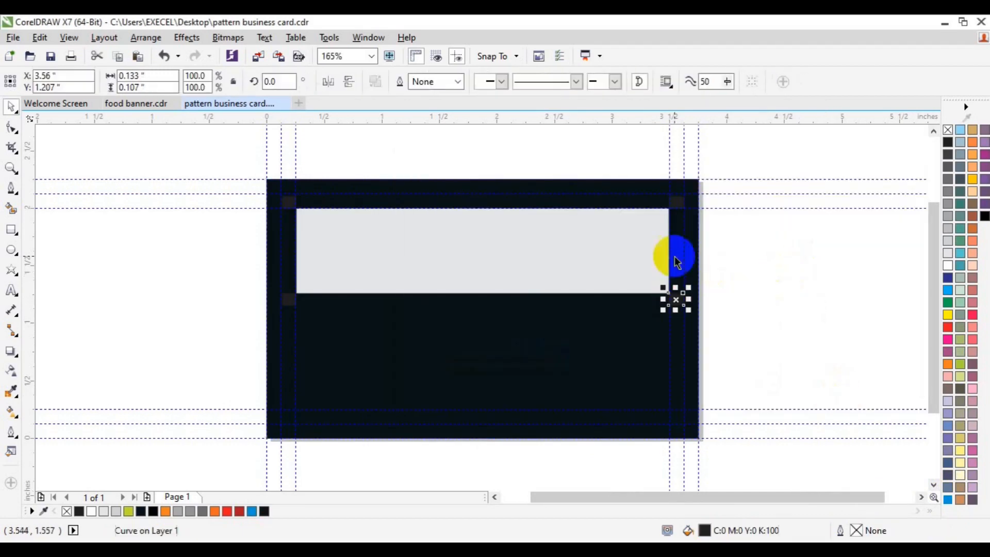
pyautogui.keyDown('shift'); pyautogui.click(677, 210); pyautogui.keyUp('shift')
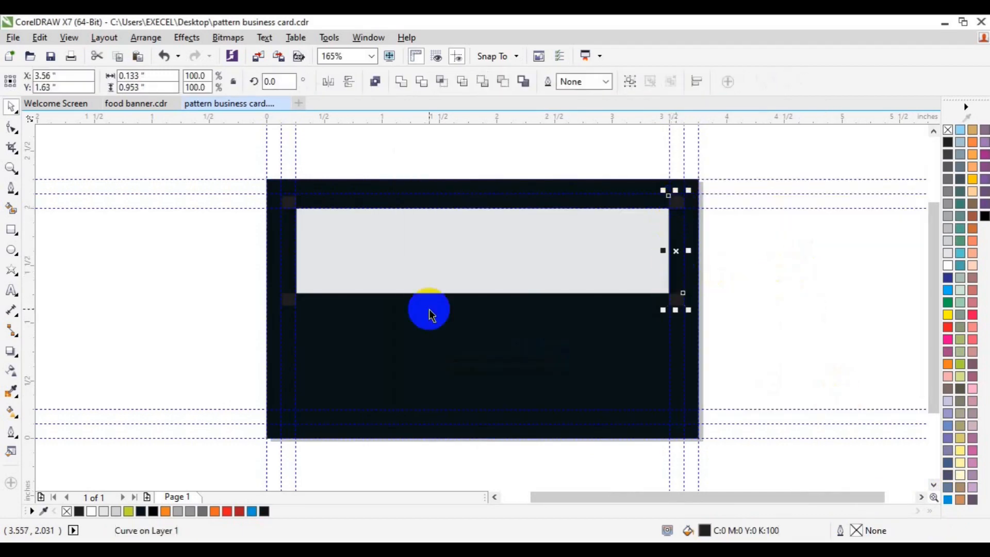
pyautogui.keyDown('shift'); pyautogui.click(290, 302); pyautogui.keyUp('shift')
pyautogui.keyDown('shift'); pyautogui.click(285, 202); pyautogui.keyUp('shift')
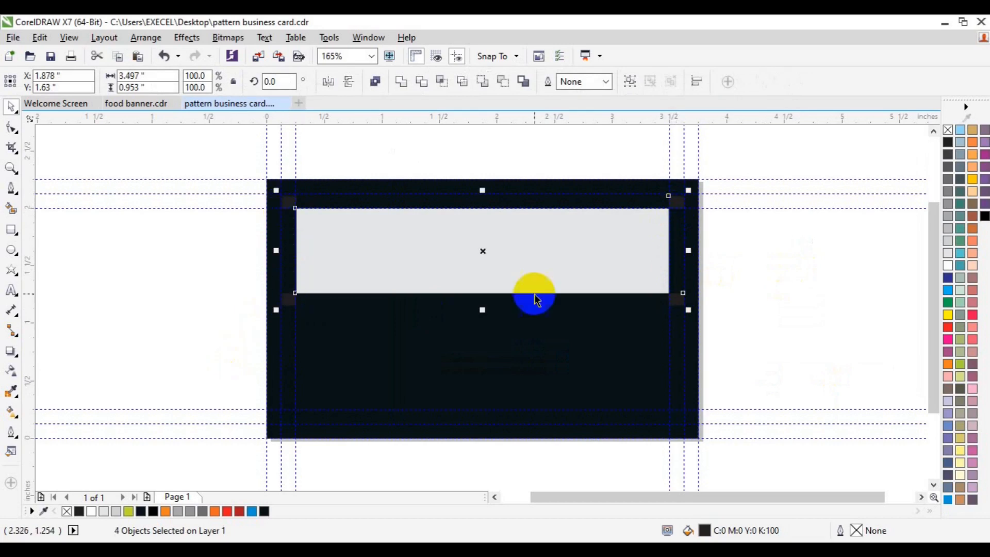
pyautogui.click(948, 328)
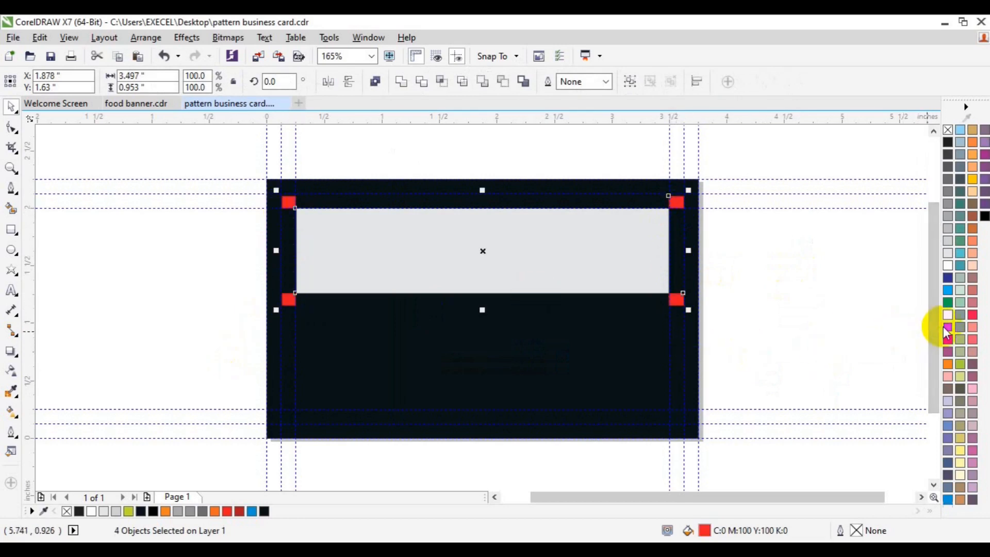
pyautogui.click(840, 362)
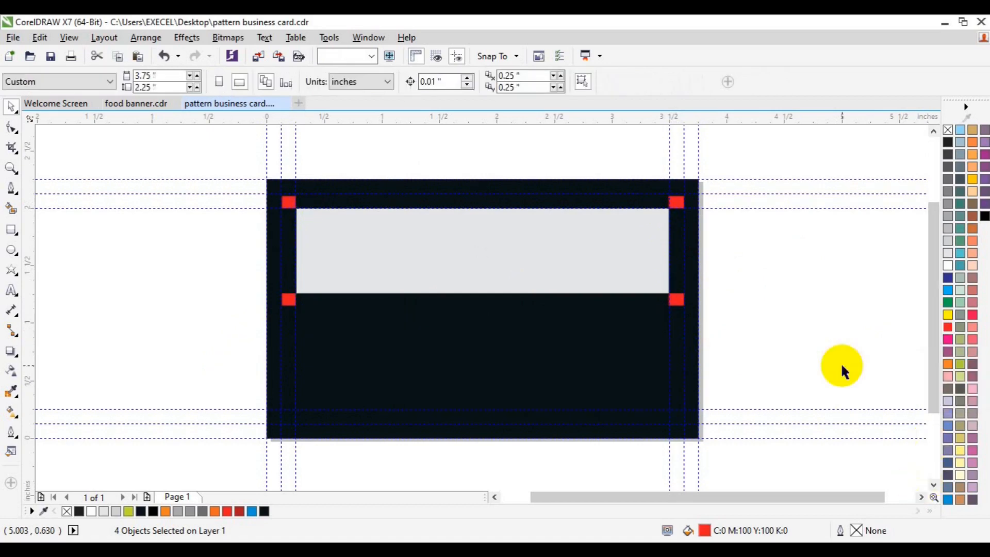
# Copy the grey band into the dark lower area, shrinking it to 1.368 x 0.38 inches at left.
pyautogui.click(500, 276)
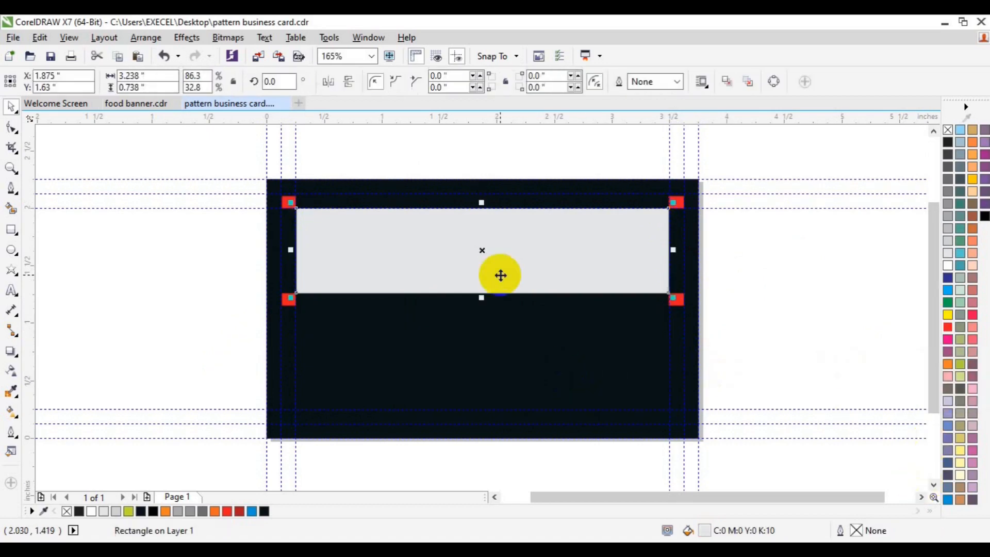
pyautogui.hotkey('ctrl', 'd')
pyautogui.moveTo(509, 248); pyautogui.dragTo(484, 385)
pyautogui.moveTo(676, 406); pyautogui.dragTo(586, 397)
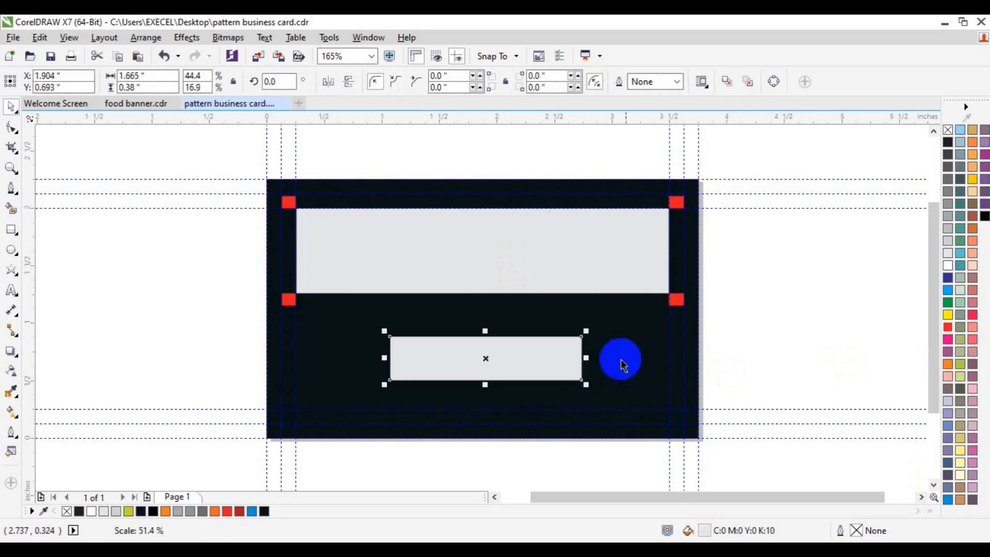
pyautogui.moveTo(586, 357); pyautogui.dragTo(547, 358)
pyautogui.moveTo(448, 359); pyautogui.dragTo(378, 365)
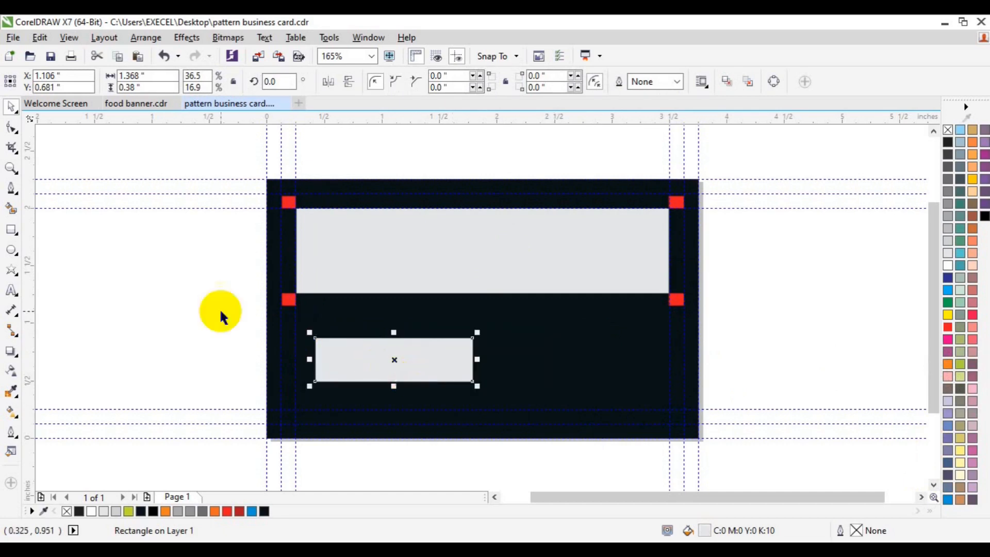
# Round all four corners of the small grey rectangle to 0.087 inches.
pyautogui.click(12, 128)
pyautogui.click(316, 340)
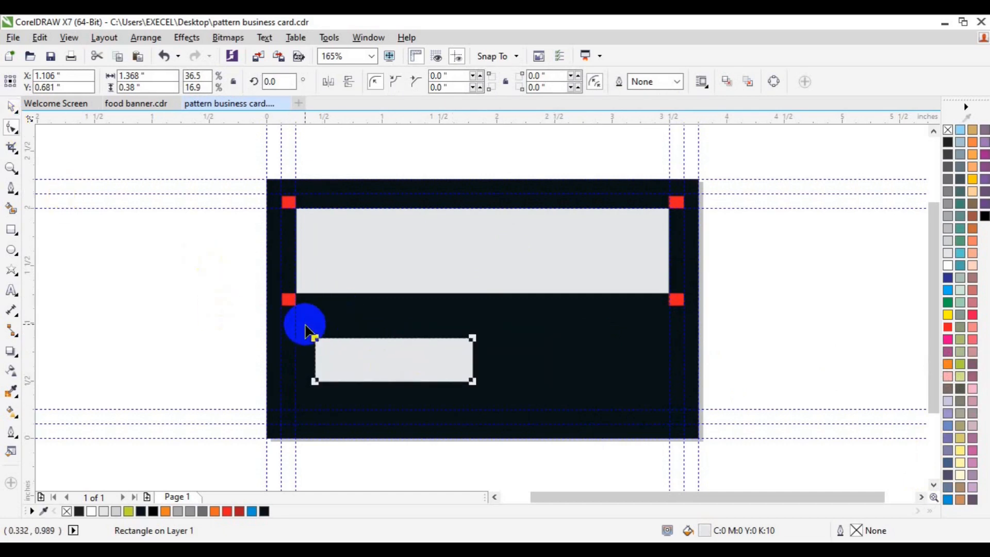
pyautogui.moveTo(318, 341); pyautogui.dragTo(325, 345)
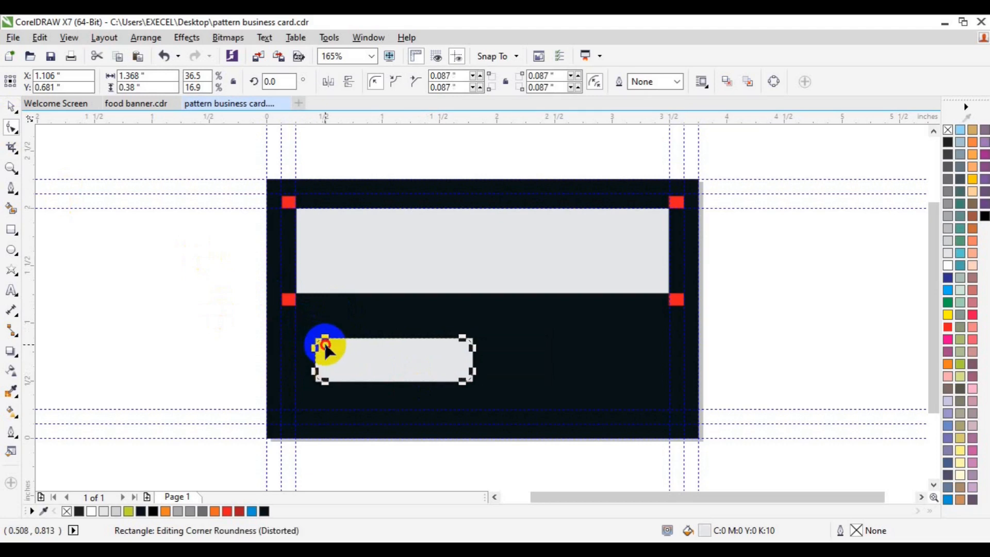
pyautogui.press('space')
# Convert the rounded rectangle to curves.
pyautogui.rightClick(349, 354)
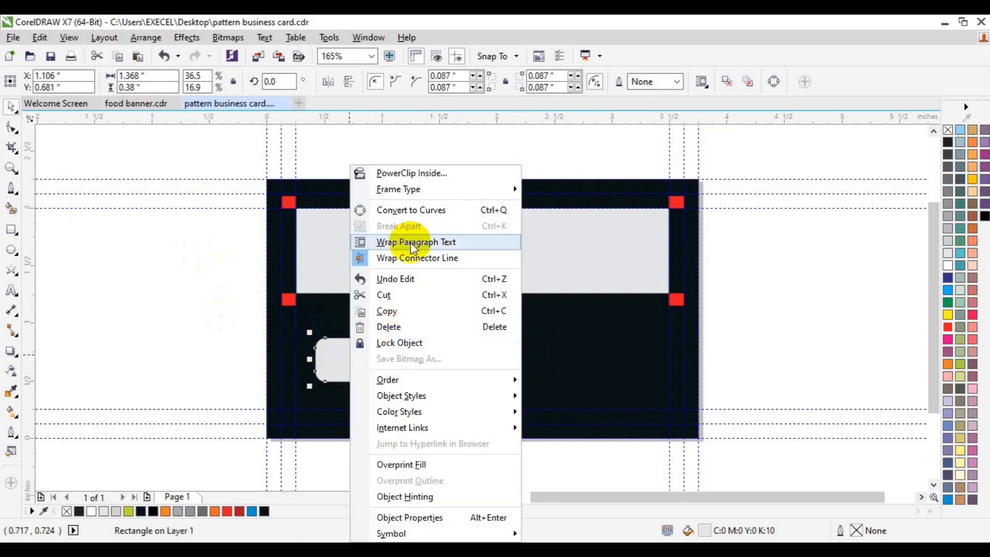
pyautogui.click(410, 210)
pyautogui.click(11, 127)
pyautogui.click(342, 354)
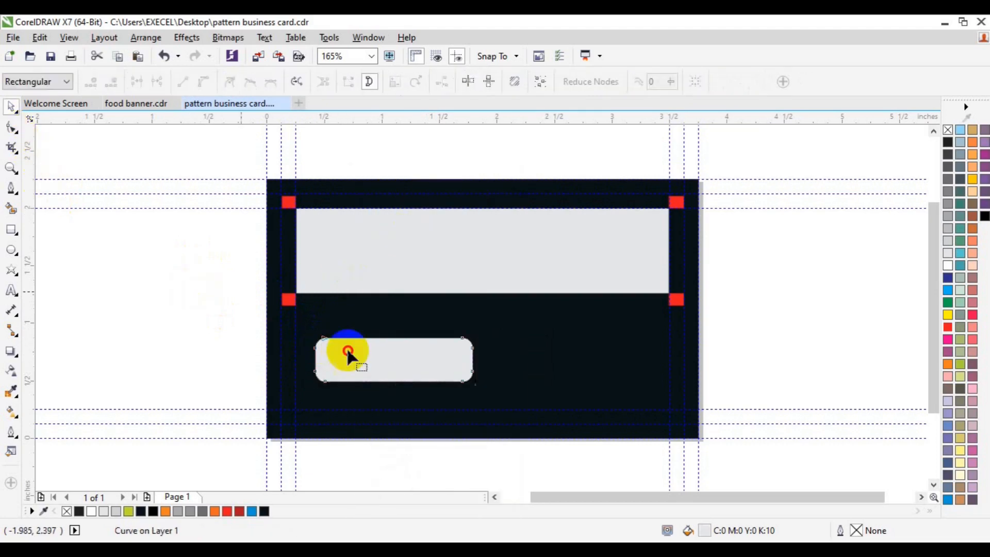
# Try deleting bottom corner nodes, then undo to keep the straight bottom edge.
pyautogui.doubleClick(471, 371)
pyautogui.doubleClick(464, 382)
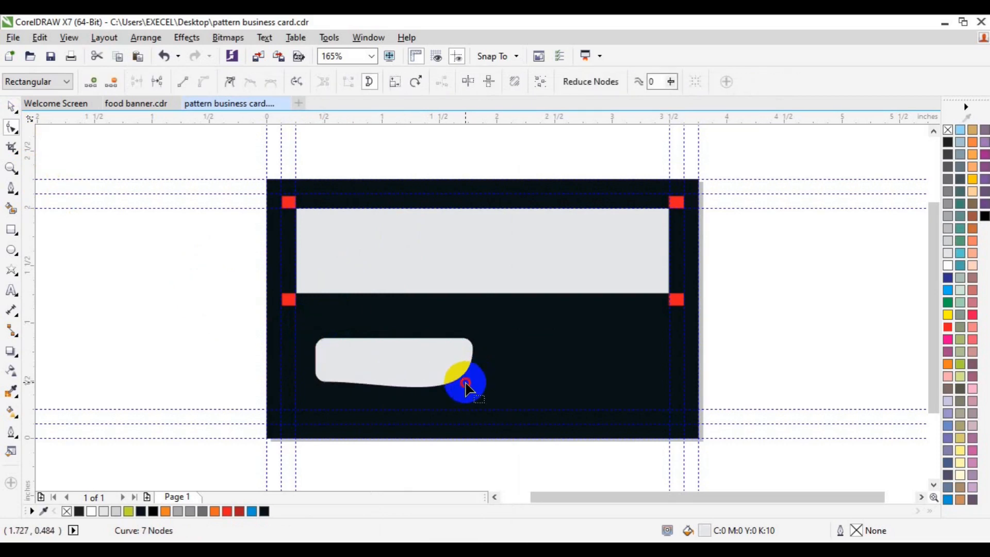
pyautogui.hotkey('ctrl', 'z')
pyautogui.click(318, 389)
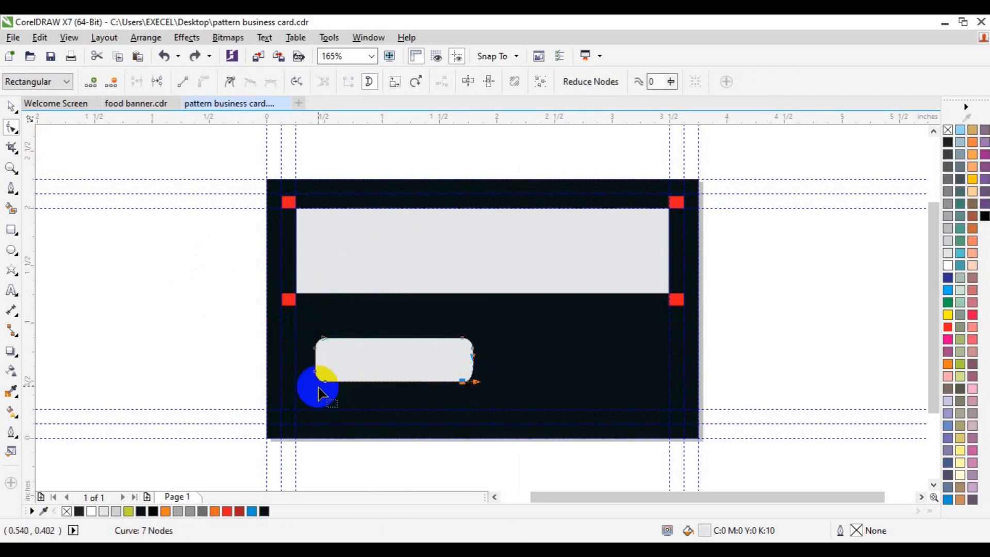
pyautogui.doubleClick(323, 384)
pyautogui.doubleClick(315, 372)
pyautogui.hotkey('ctrl', 'z')
pyautogui.hotkey('ctrl', 'z')
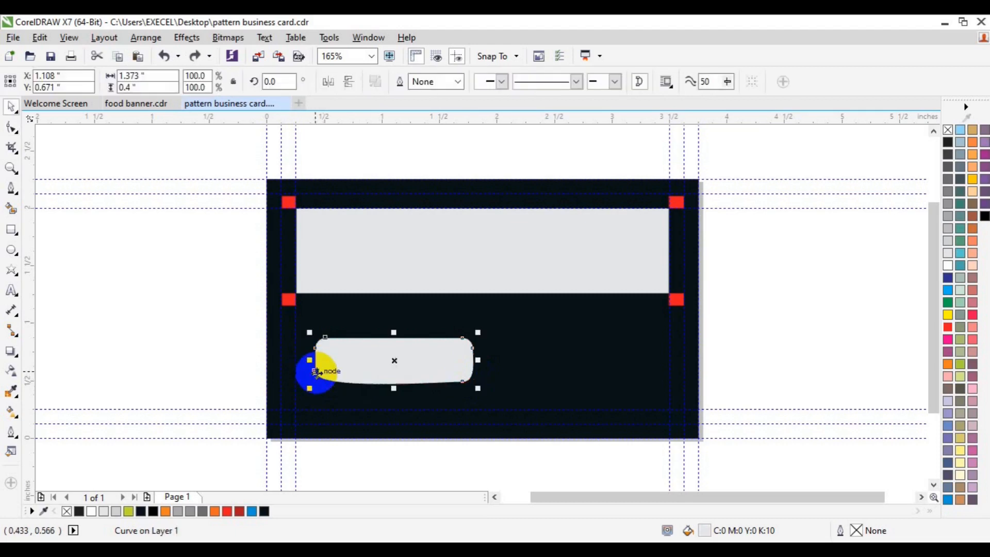
pyautogui.hotkey('ctrl', 'z')
pyautogui.press('space')
pyautogui.press('space')
# Draw a horizontal line across the middle of the rounded shape.
pyautogui.click(141, 319)
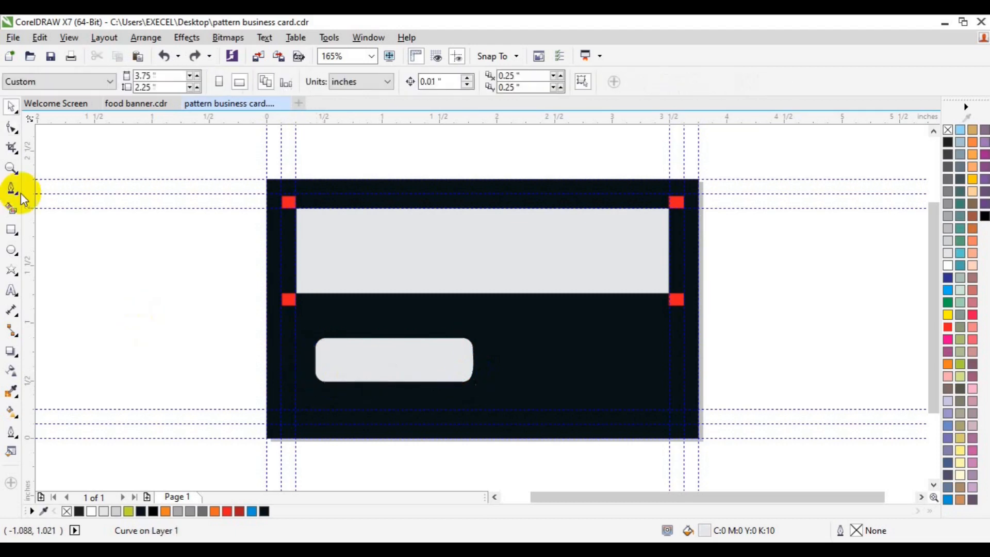
pyautogui.click(21, 193)
pyautogui.click(257, 366)
pyautogui.click(488, 368)
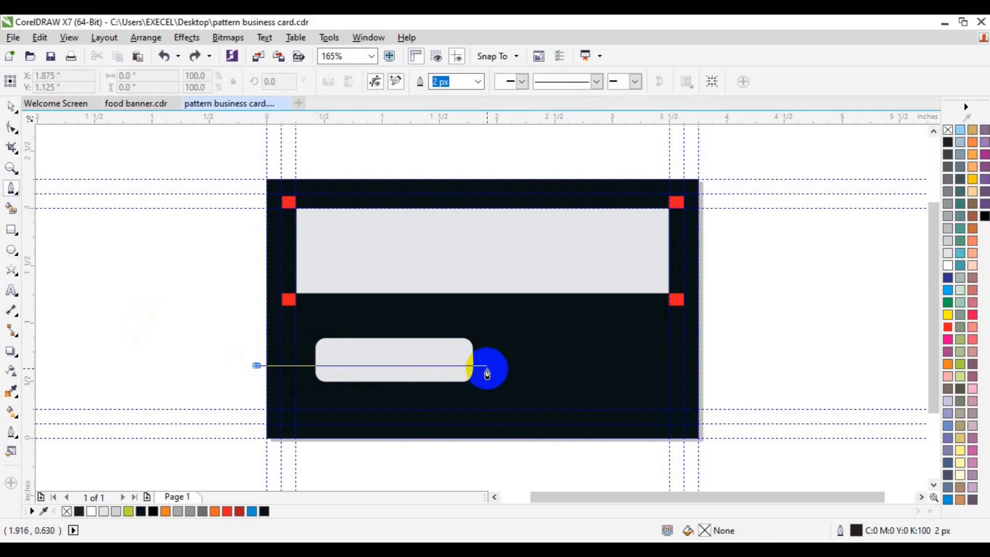
pyautogui.click(487, 368)
pyautogui.press('space')
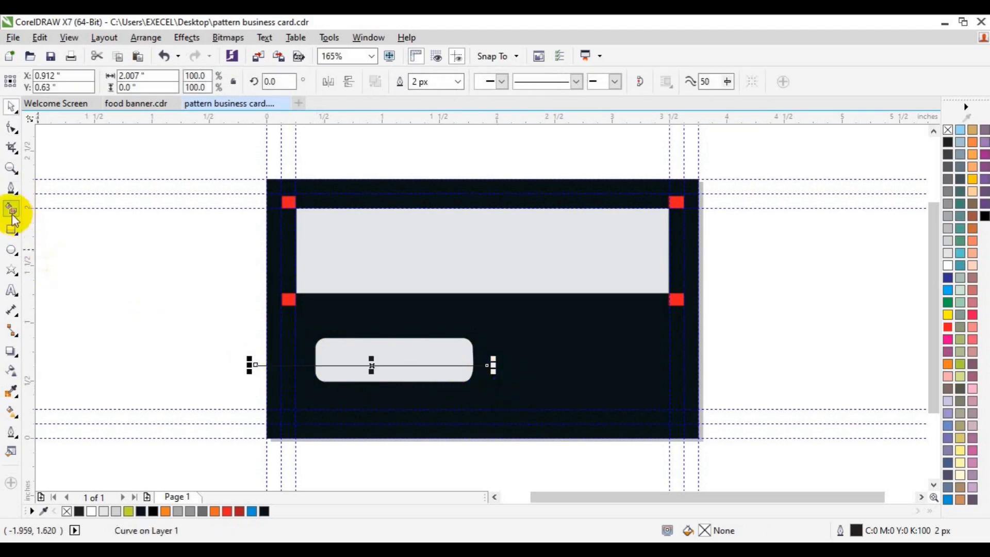
# Smart-fill the upper half, colour it red, and delete the grey rounded original.
pyautogui.click(12, 209)
pyautogui.click(327, 347)
pyautogui.press('space')
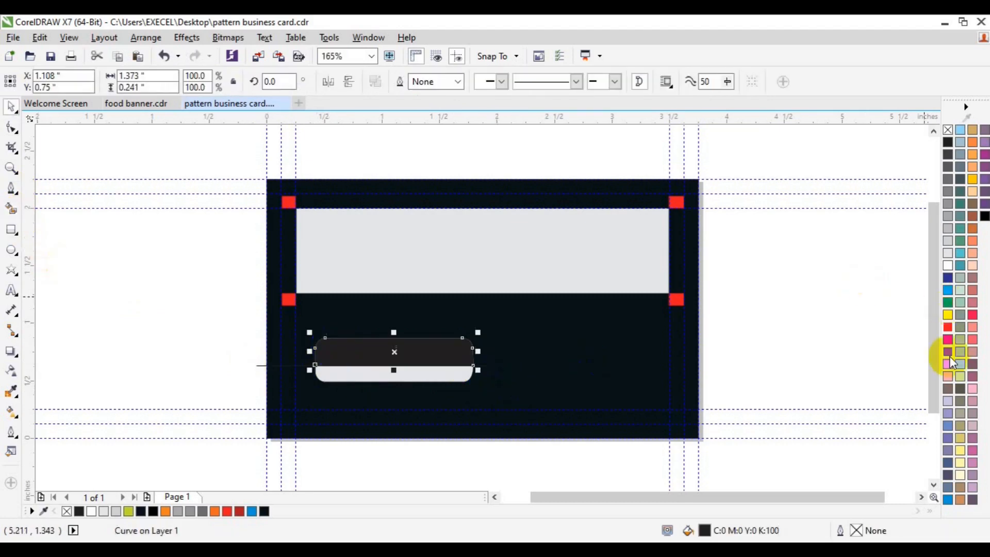
pyautogui.click(948, 327)
pyautogui.click(435, 382)
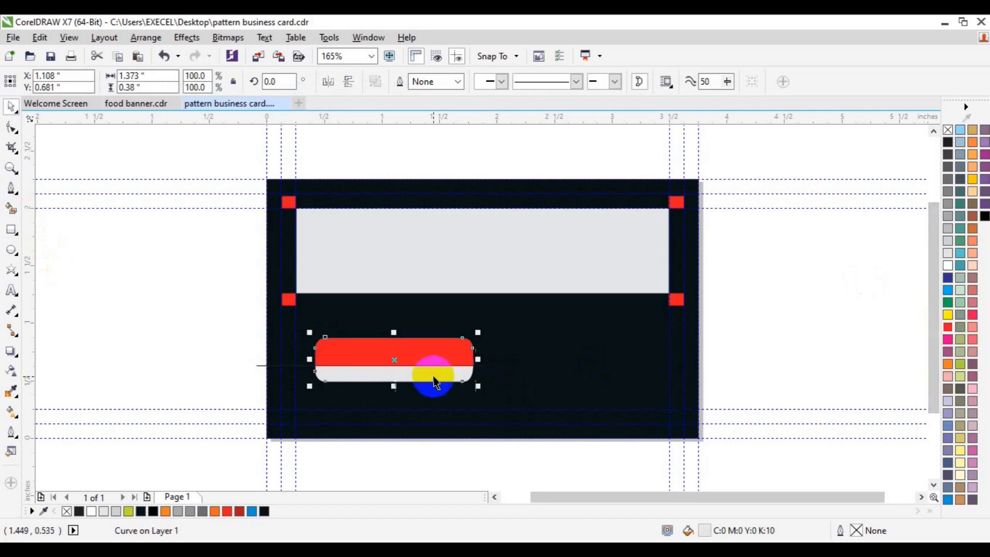
pyautogui.press('Delete')
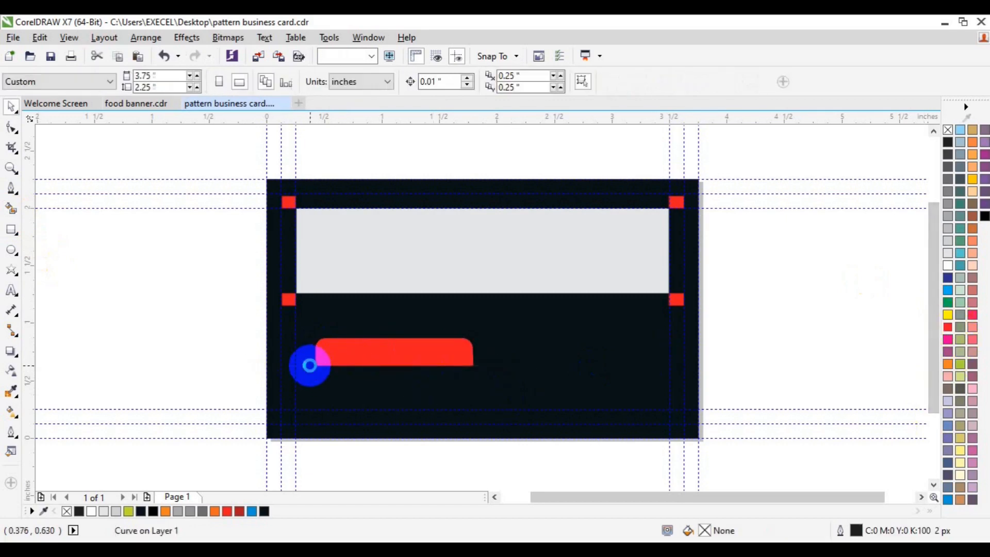
pyautogui.click(346, 357)
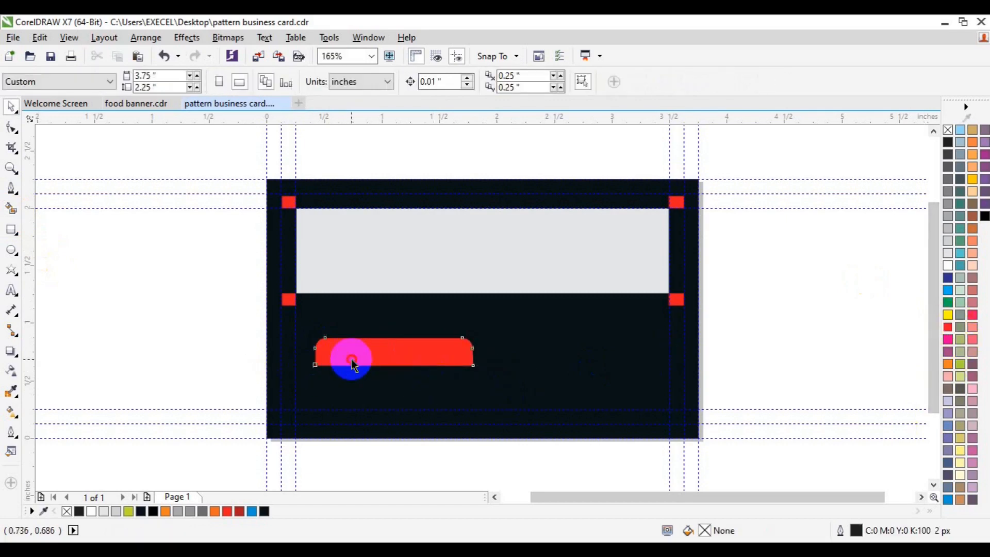
# Nudge the red shape's bottom nodes down to make the bar 0.351 inches tall.
pyautogui.click(13, 129)
pyautogui.moveTo(195, 359); pyautogui.dragTo(551, 405)
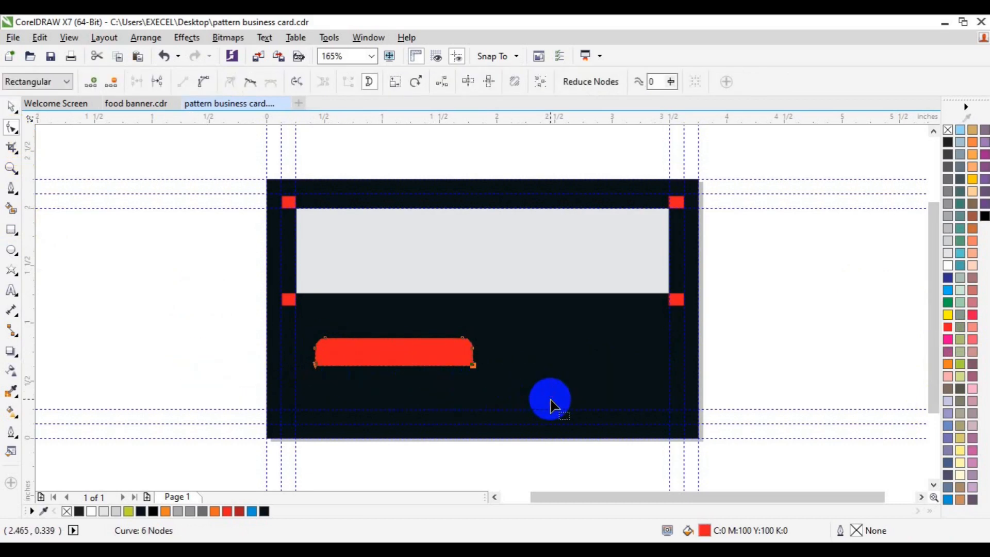
pyautogui.press('Down')
pyautogui.press('Down')
pyautogui.press('Down')
pyautogui.press('Down')
pyautogui.press('Down')
pyautogui.press('Down')
pyautogui.press('Down')
pyautogui.press('Down')
pyautogui.press('Down')
pyautogui.press('Down')
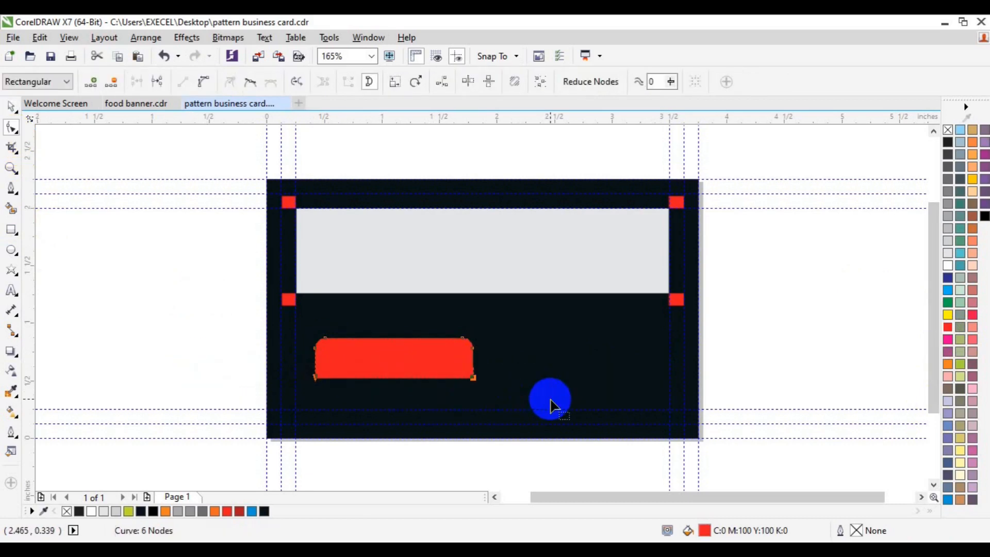
pyautogui.press('space')
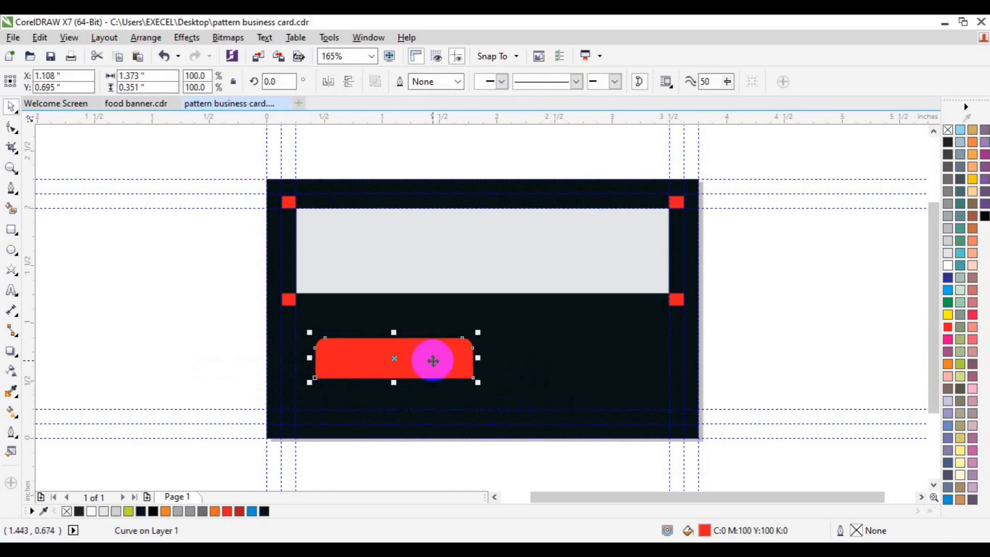
# Try bending the red bar's top edge into a curve, then undo it.
pyautogui.click(12, 129)
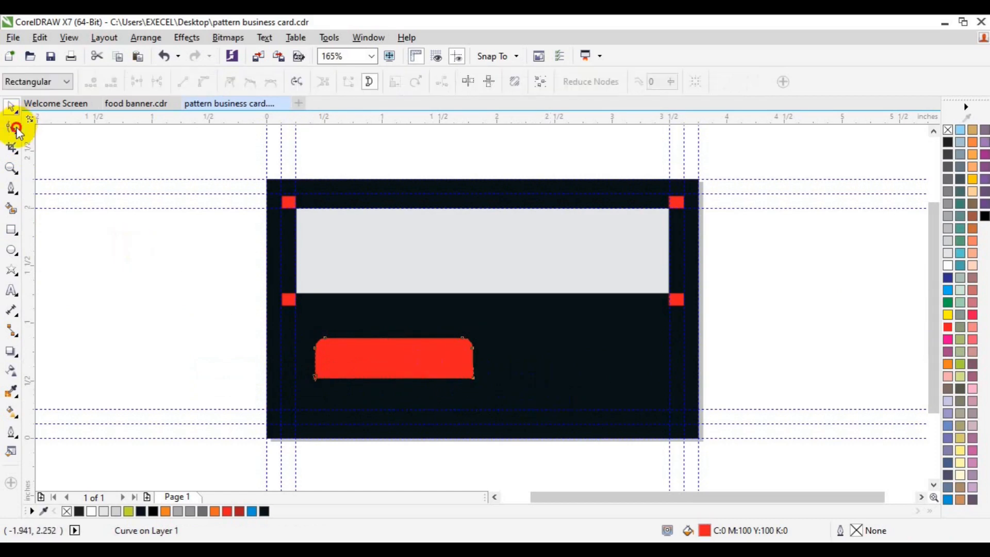
pyautogui.click(325, 338)
pyautogui.moveTo(463, 338); pyautogui.dragTo(463, 337)
pyautogui.press('space')
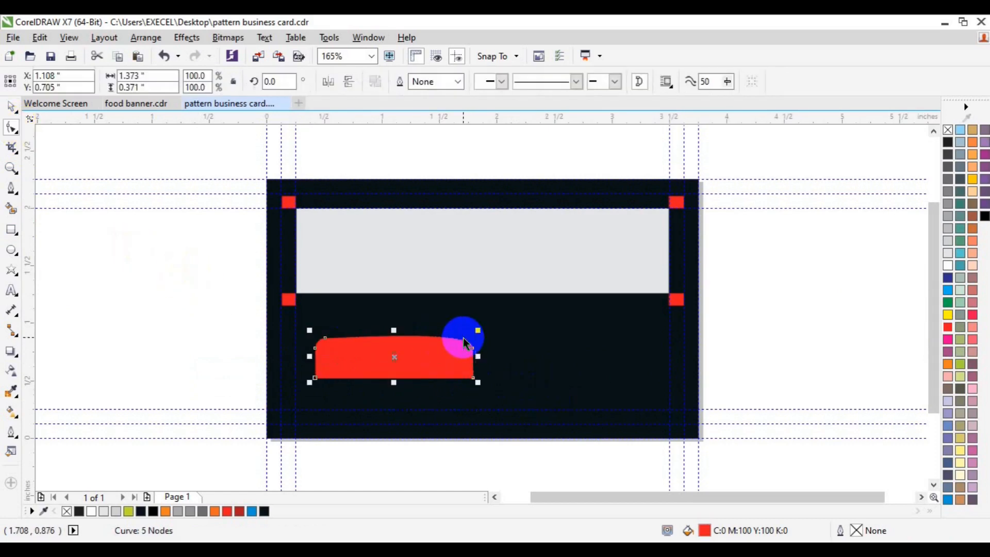
pyautogui.hotkey('ctrl', 'z')
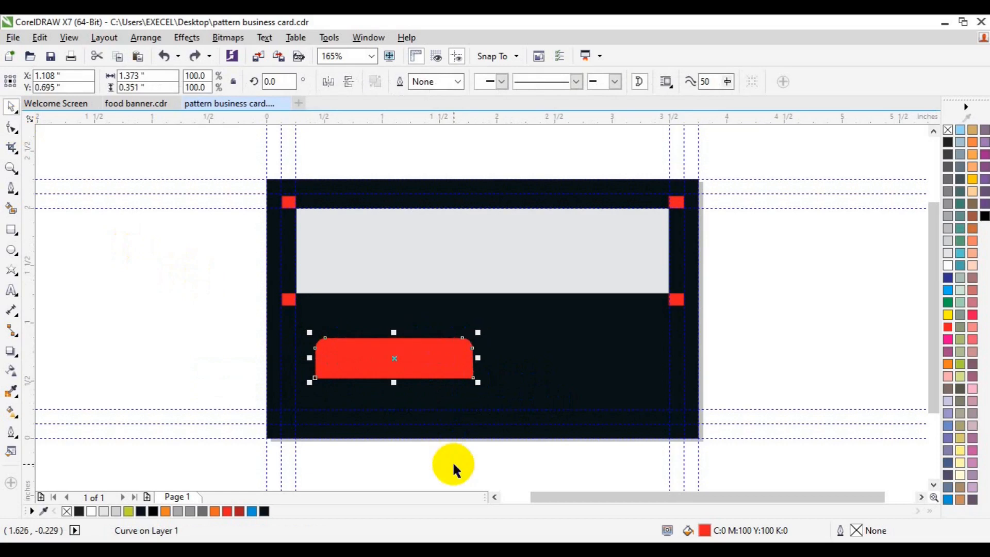
pyautogui.click(140, 266)
pyautogui.click(10, 169)
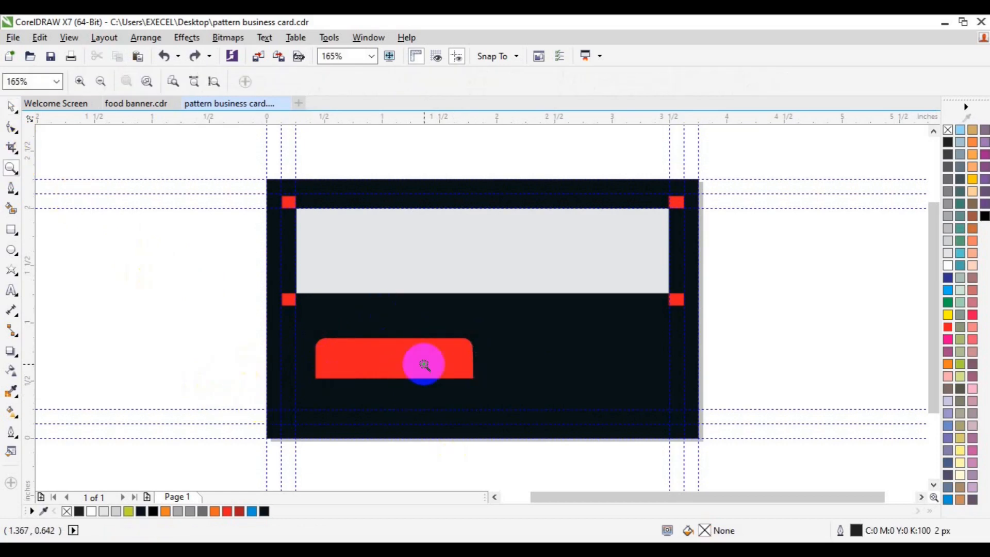
# Copy the red bar with no fill and a light blue-grey outline, aligned onto the original.
pyautogui.click(421, 361)
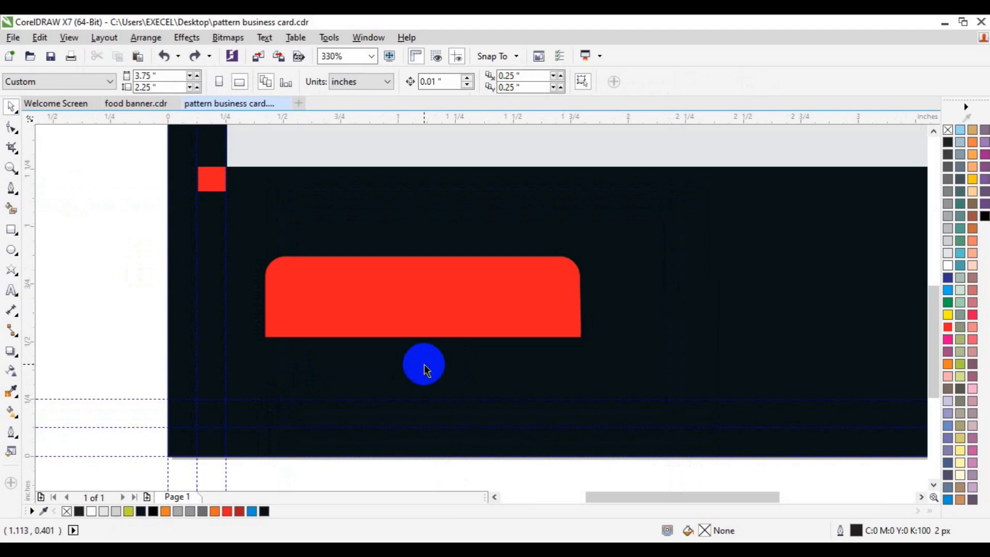
pyautogui.moveTo(419, 316); pyautogui.dragTo(594, 288)
pyautogui.click(947, 129)
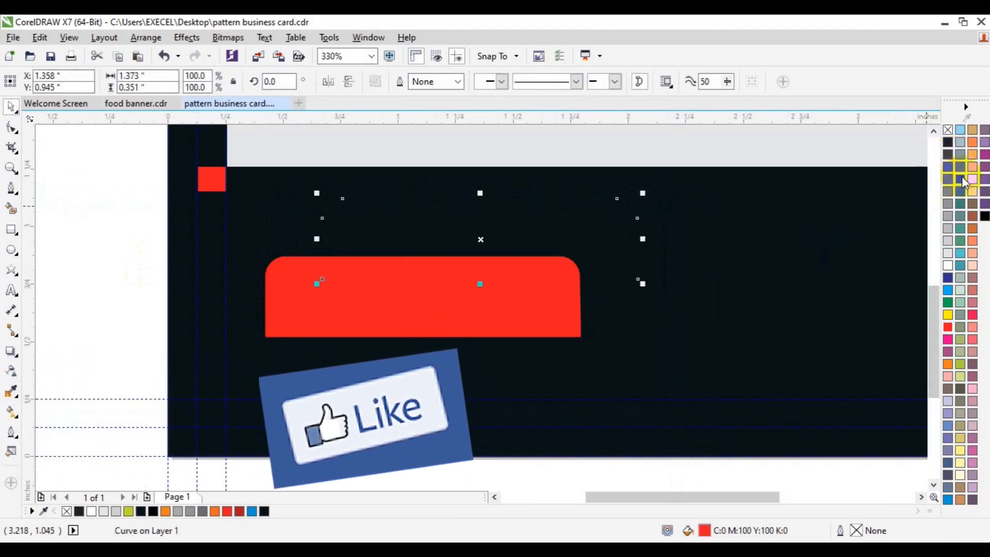
pyautogui.rightClick(959, 146)
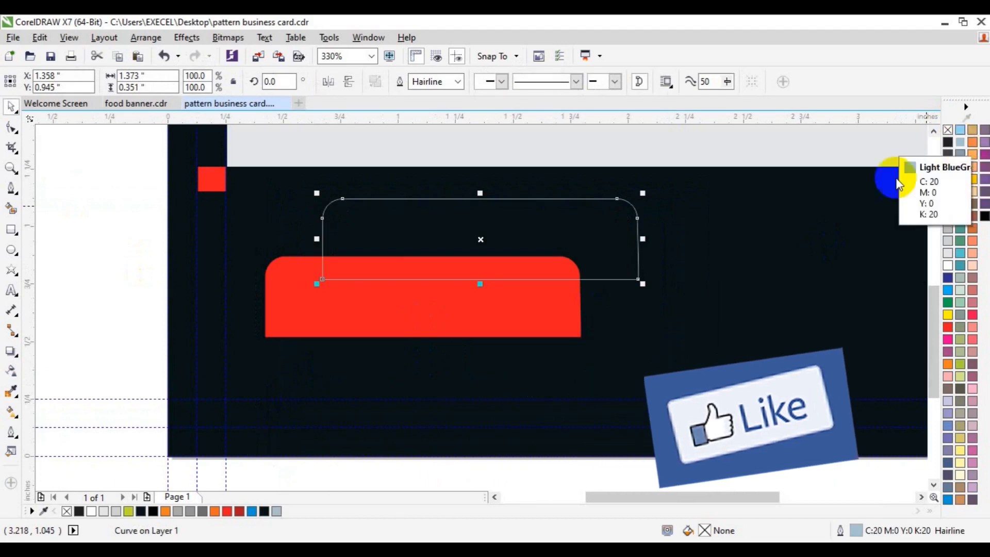
pyautogui.keyDown('shift'); pyautogui.click(460, 335); pyautogui.keyUp('shift')
pyautogui.press('c')
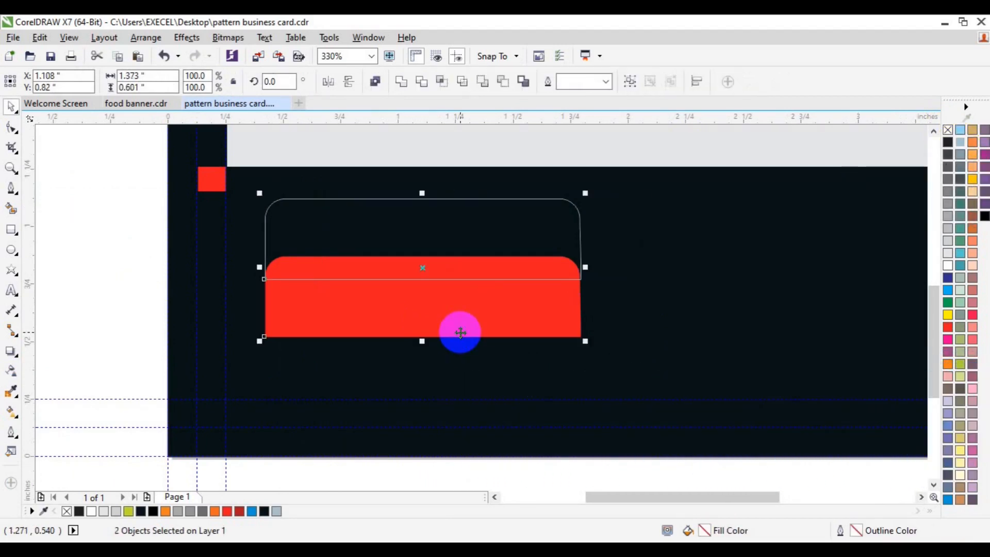
pyautogui.press('e')
pyautogui.click(120, 287)
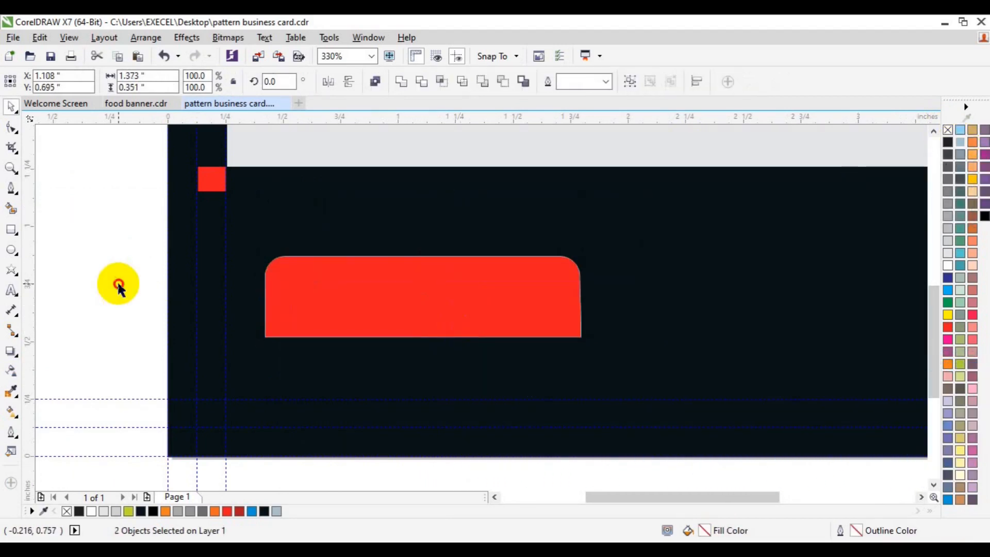
# Nudge the outlined copy's top-left and top-right corner nodes outward to flare it.
pyautogui.click(346, 256)
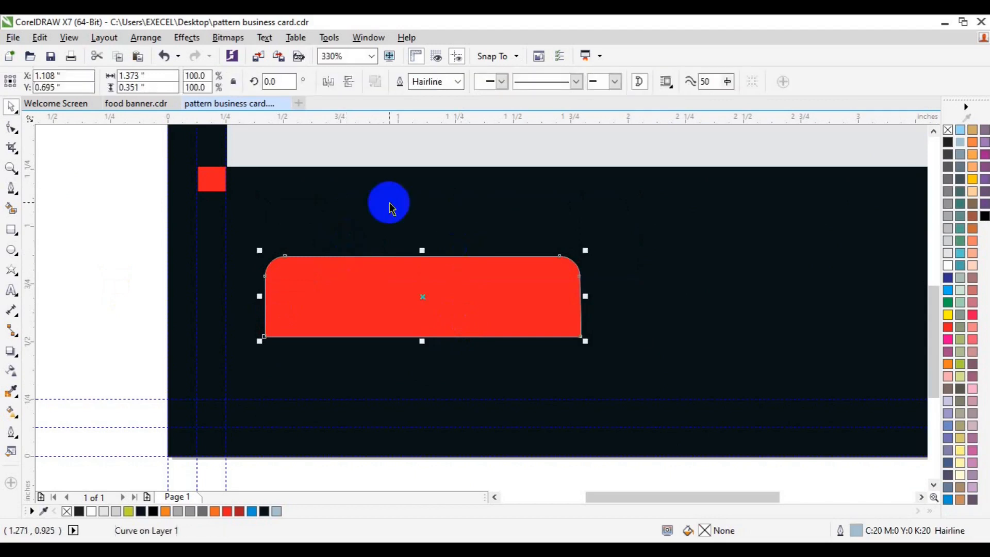
pyautogui.click(11, 127)
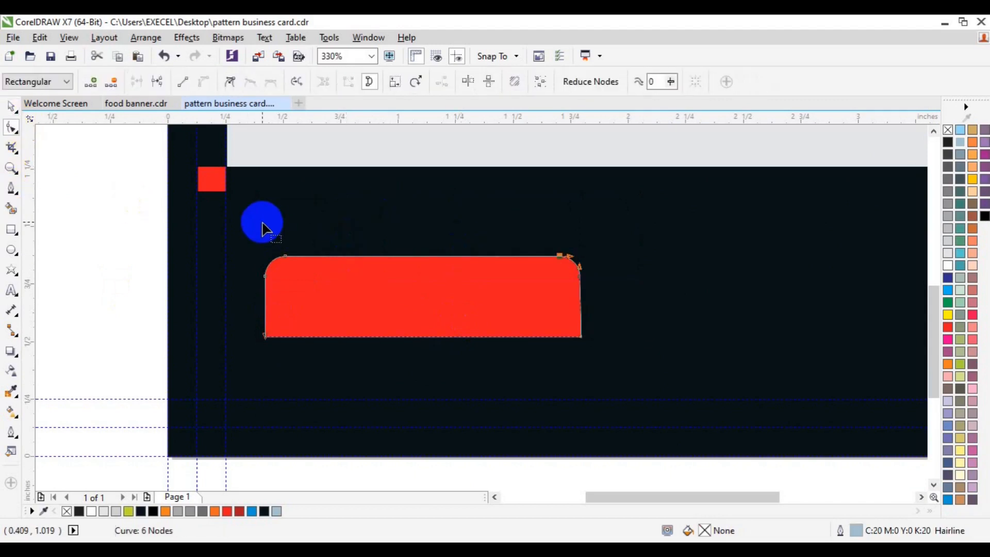
pyautogui.moveTo(303, 222); pyautogui.dragTo(256, 299)
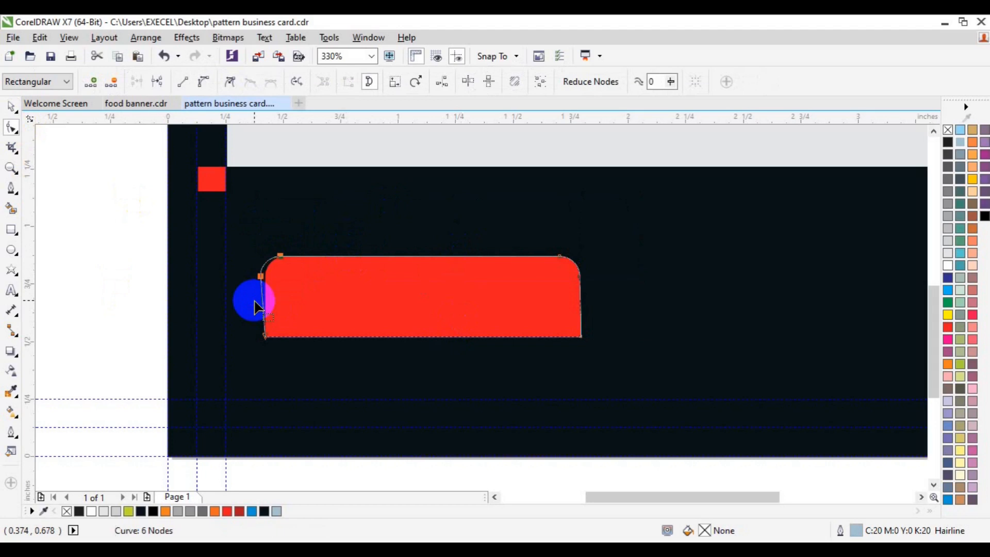
pyautogui.moveTo(544, 231); pyautogui.dragTo(612, 283)
pyautogui.press('Right')
pyautogui.press('Right')
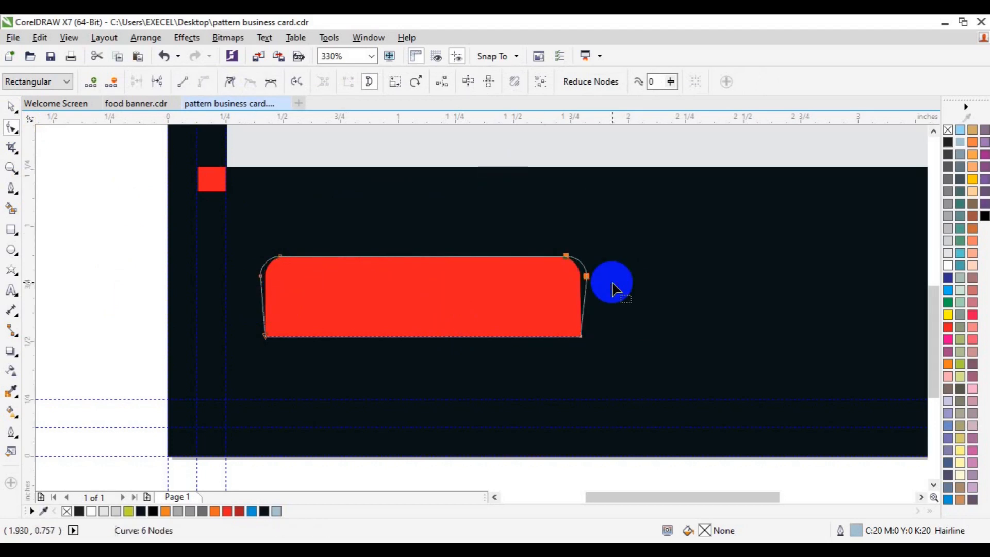
pyautogui.moveTo(303, 222); pyautogui.dragTo(237, 295)
pyautogui.press('Left')
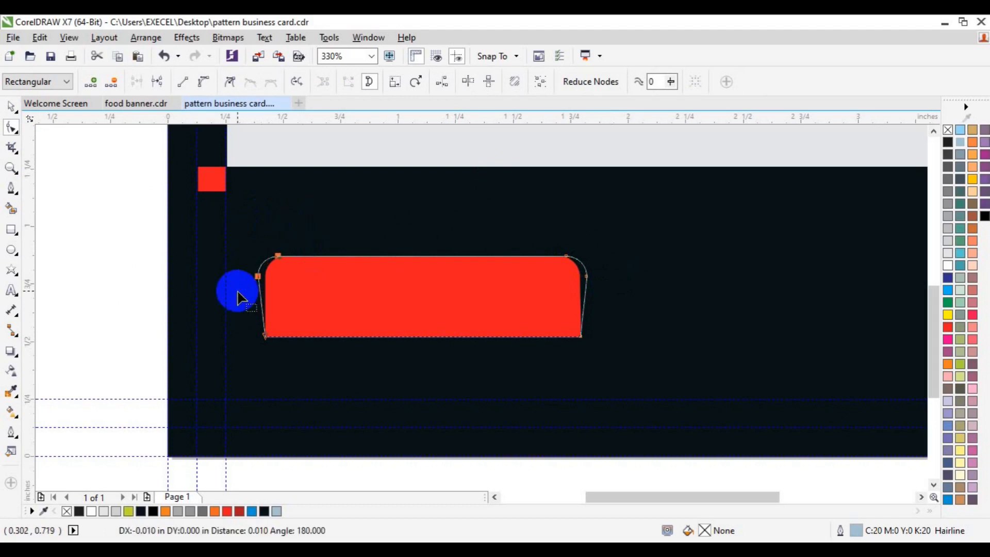
pyautogui.click(252, 330)
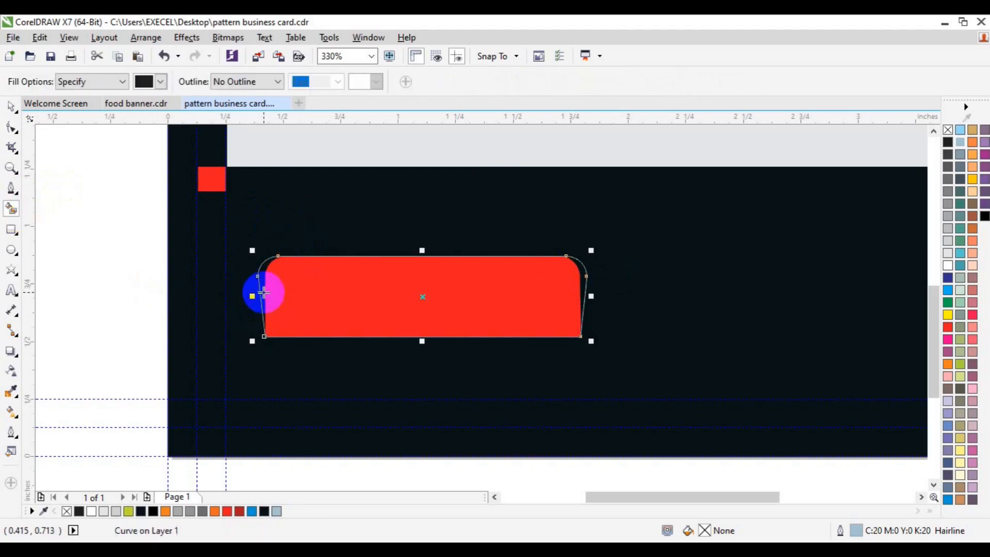
pyautogui.click(584, 277)
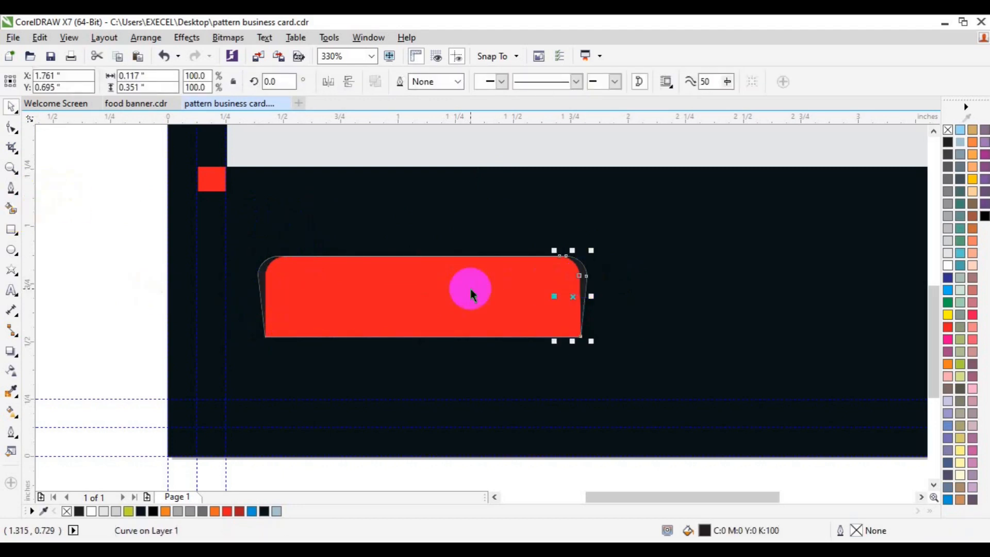
# Fill the flared copy with dark red from the palette shades.
pyautogui.keyDown('shift'); pyautogui.click(262, 286); pyautogui.keyUp('shift')
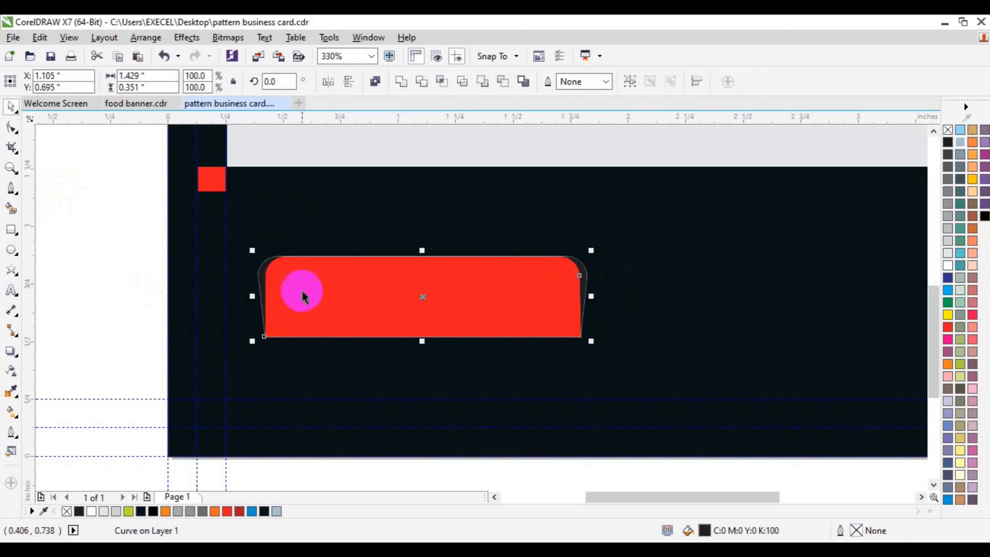
pyautogui.moveTo(950, 331); pyautogui.dragTo(936, 363)
pyautogui.click(99, 237)
# Remove outlines from the four red bar parts, group them, and nudge the group right.
pyautogui.moveTo(108, 206); pyautogui.dragTo(598, 389)
pyautogui.rightClick(947, 130)
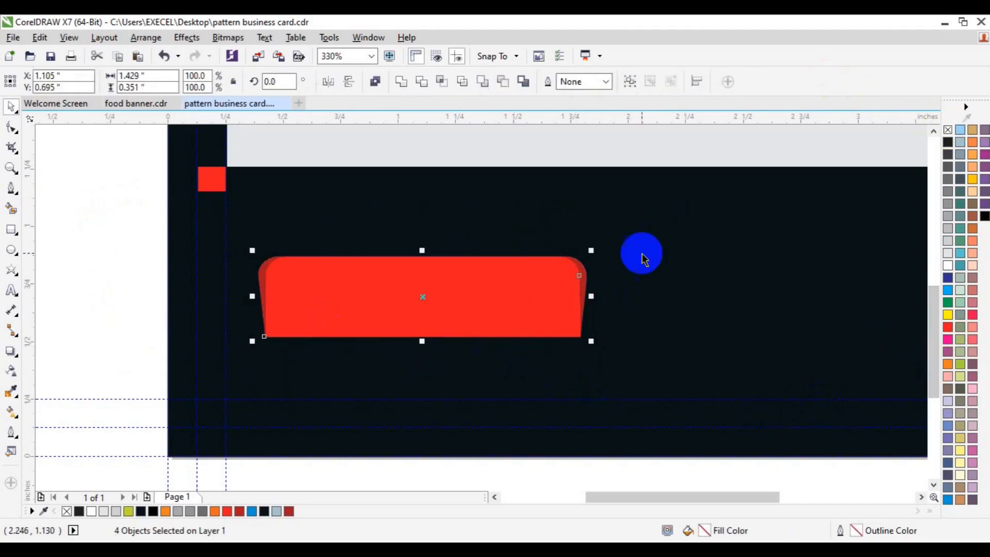
pyautogui.click(138, 267)
pyautogui.moveTo(129, 232); pyautogui.dragTo(630, 379)
pyautogui.hotkey('ctrl', 'g')
pyautogui.press('Right')
pyautogui.press('Right')
pyautogui.press('Right')
pyautogui.press('Right')
pyautogui.press('Right')
pyautogui.press('Right')
pyautogui.press('Right')
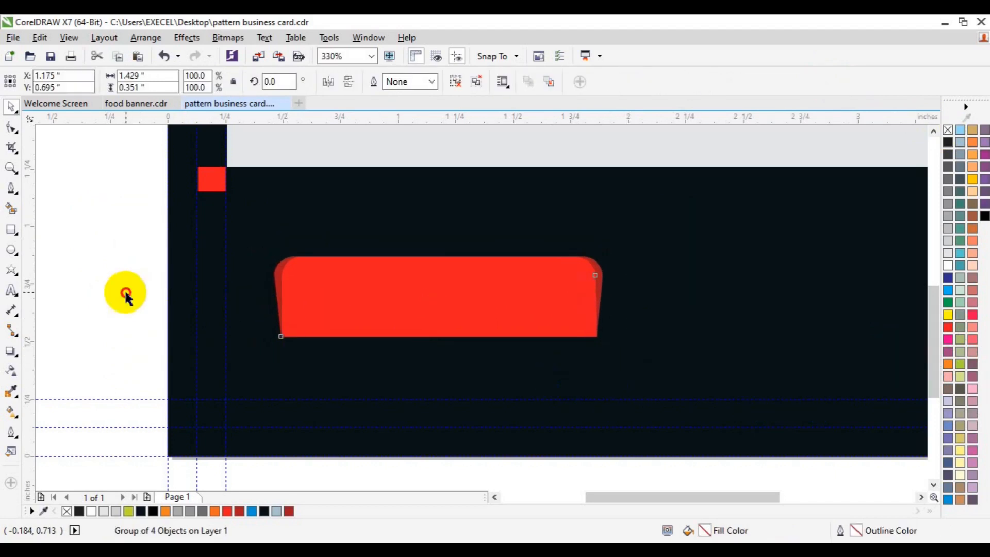
# Zoom out to the whole card and nudge the lower-left red square upward.
pyautogui.click(126, 289)
pyautogui.click(12, 168)
pyautogui.click(101, 82)
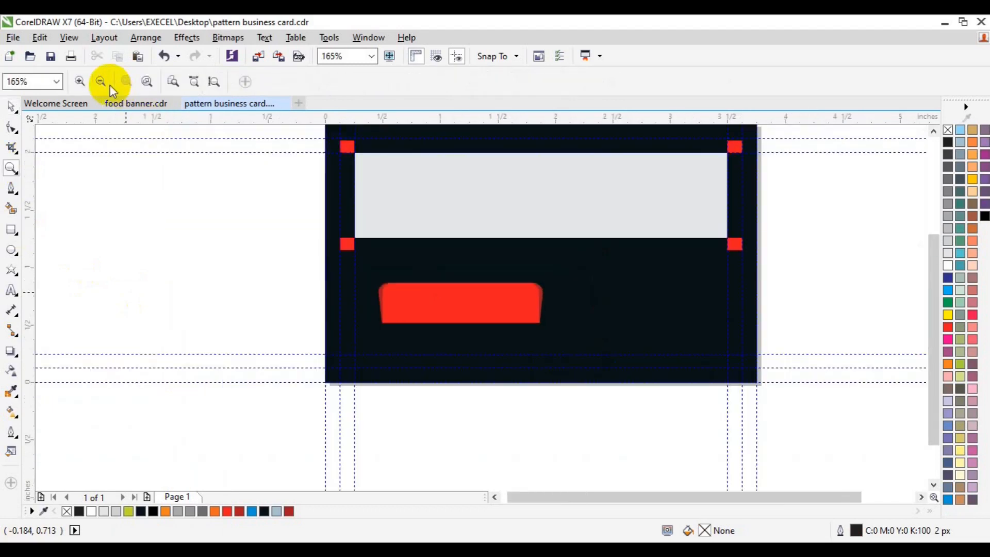
pyautogui.press('space')
pyautogui.click(934, 130)
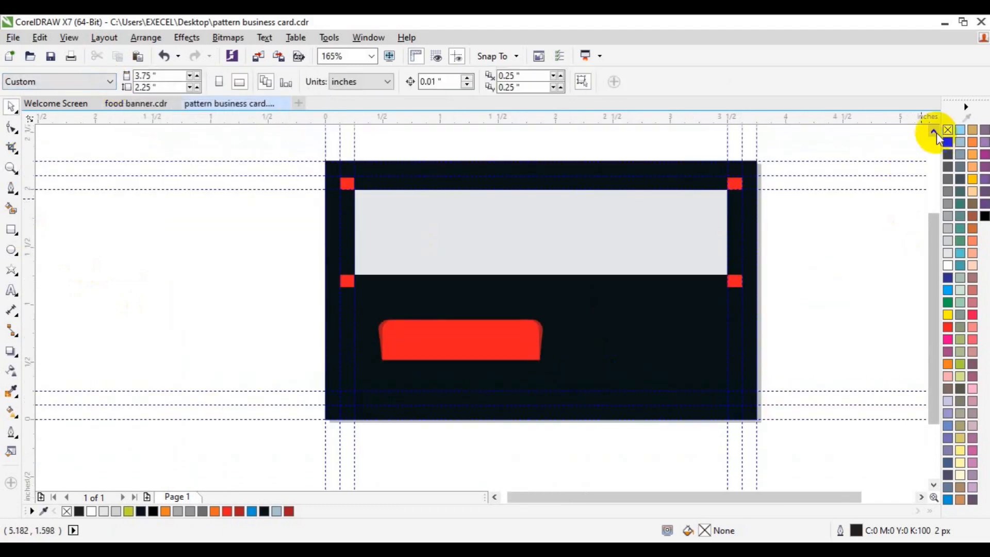
pyautogui.click(921, 496)
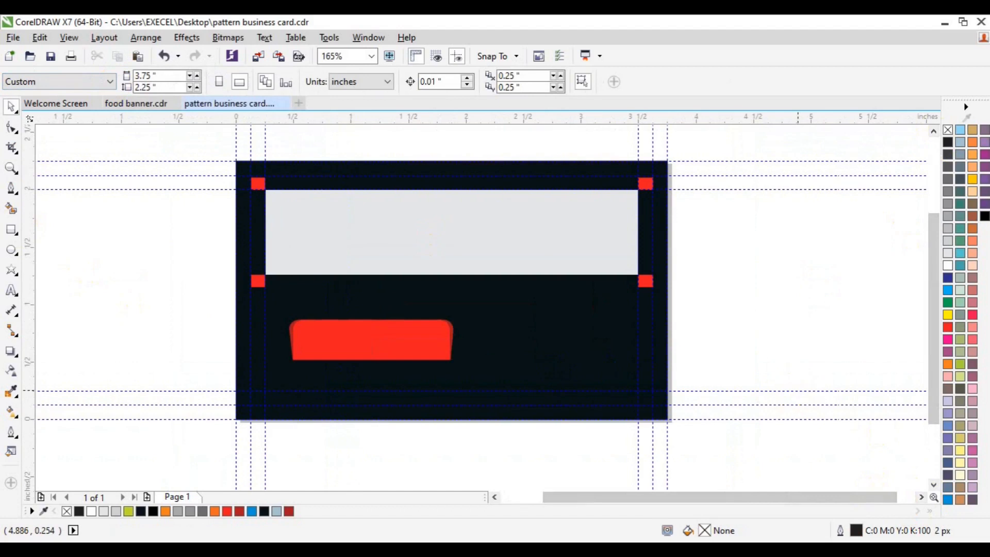
pyautogui.click(257, 281)
pyautogui.moveTo(258, 281); pyautogui.dragTo(257, 268)
pyautogui.keyDown('shift'); pyautogui.click(320, 265); pyautogui.keyUp('shift')
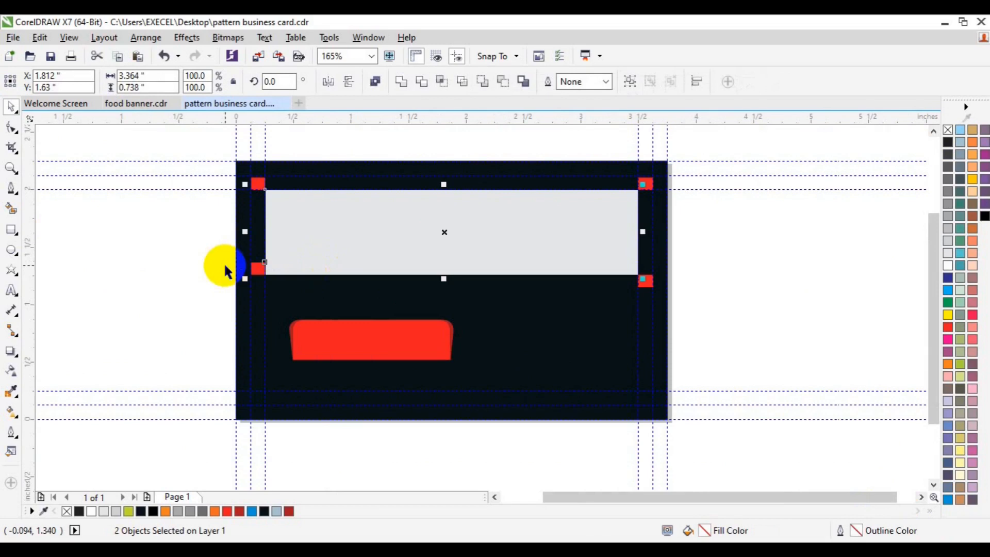
pyautogui.hotkey('ctrl', 'b')
pyautogui.click(614, 351)
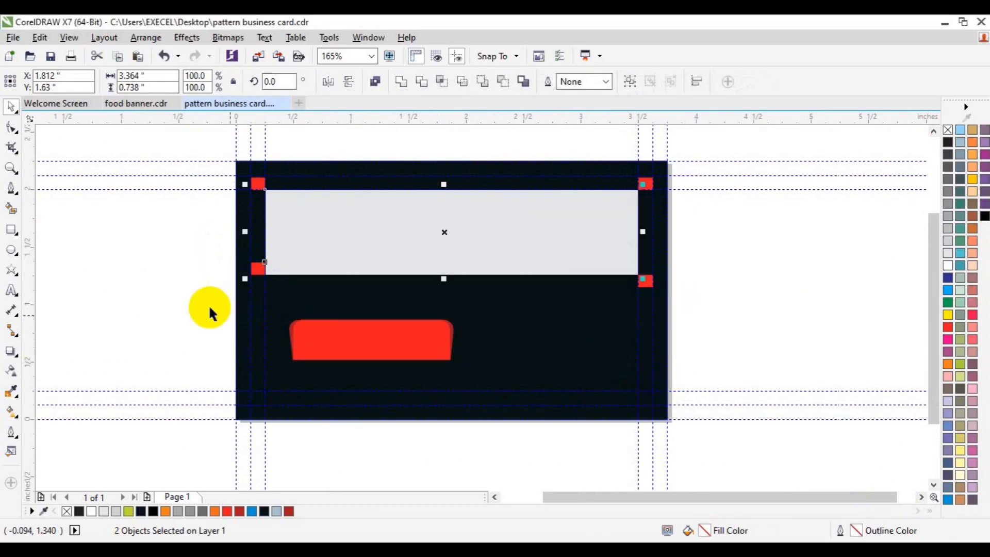
pyautogui.click(206, 251)
# Ungroup the two-object group of the grey panel and its corner squares.
pyautogui.click(256, 269)
pyautogui.keyDown('shift'); pyautogui.click(327, 246); pyautogui.keyUp('shift')
pyautogui.click(260, 183)
pyautogui.keyDown('ctrl'); pyautogui.click(260, 178); pyautogui.keyUp('ctrl')
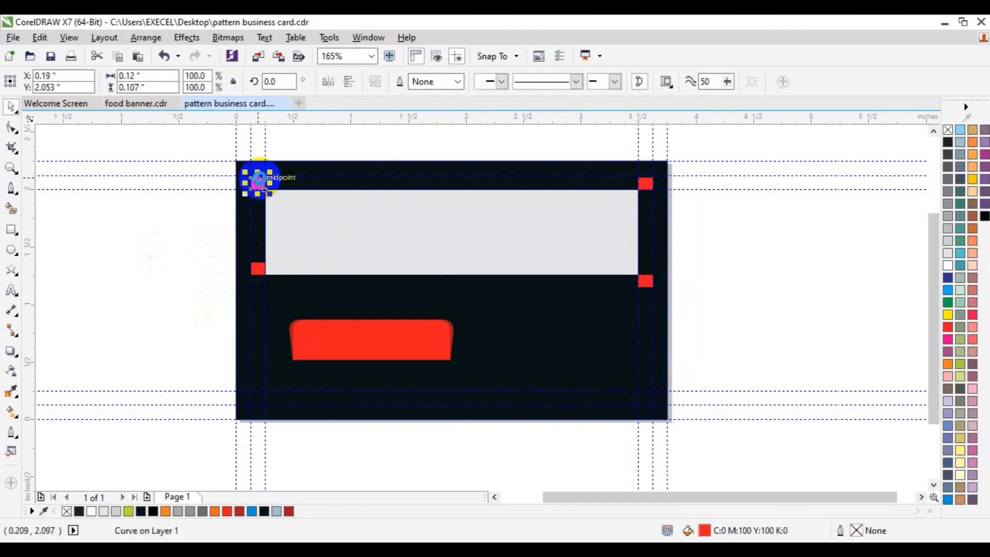
pyautogui.keyDown('shift'); pyautogui.click(342, 246); pyautogui.keyUp('shift')
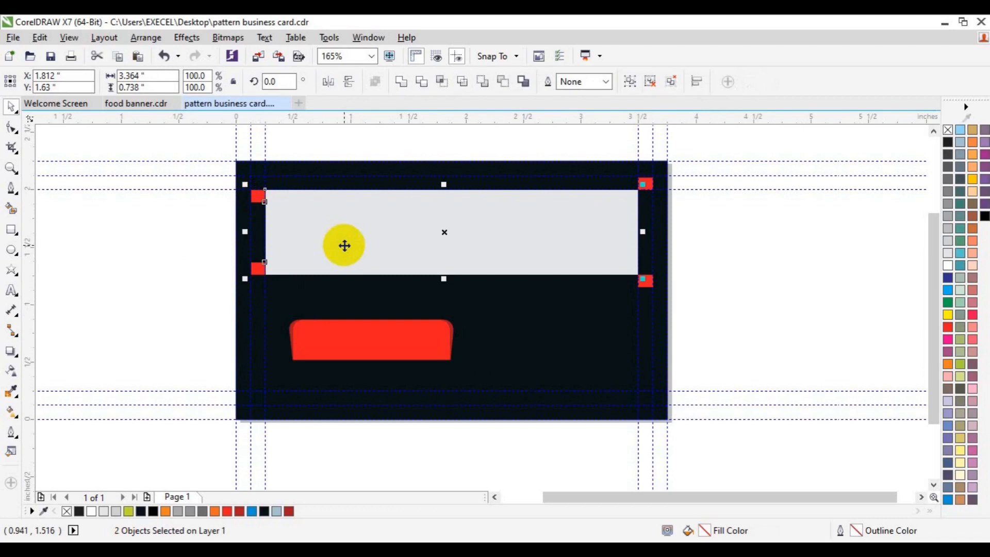
pyautogui.click(706, 250)
pyautogui.click(444, 258)
pyautogui.click(462, 84)
pyautogui.click(715, 284)
# Delete the two right-side red squares.
pyautogui.click(653, 283)
pyautogui.hotkey('ctrl', 'z')
pyautogui.click(648, 286)
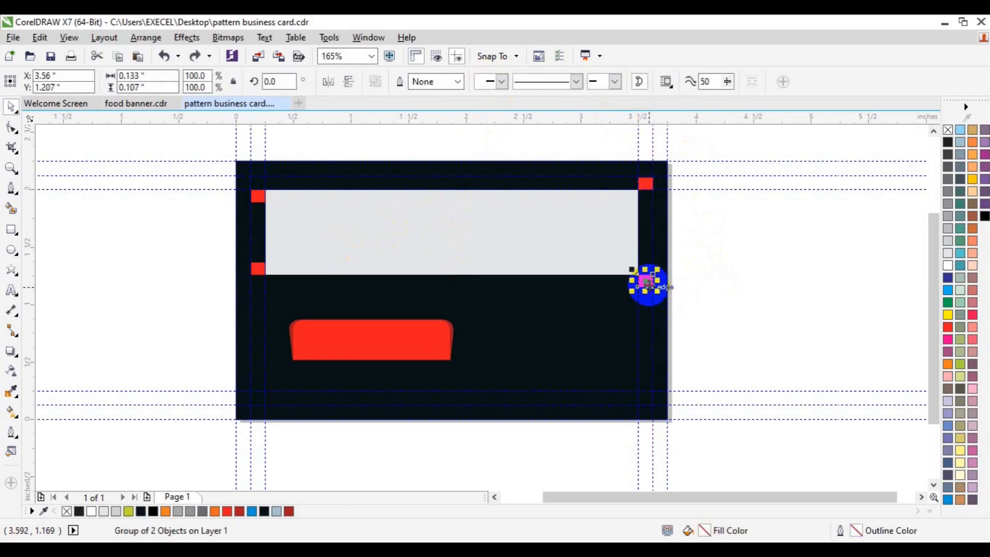
pyautogui.click(647, 185)
pyautogui.press('Delete')
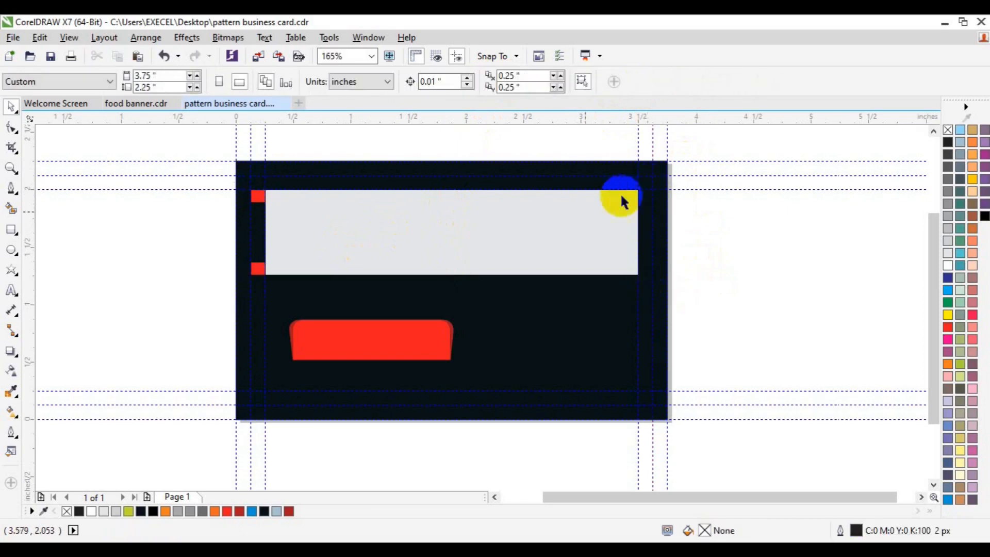
# Ungroup the grey rectangle and copy the two left red squares to its right end.
pyautogui.click(262, 267)
pyautogui.click(458, 79)
pyautogui.click(113, 315)
pyautogui.click(256, 269)
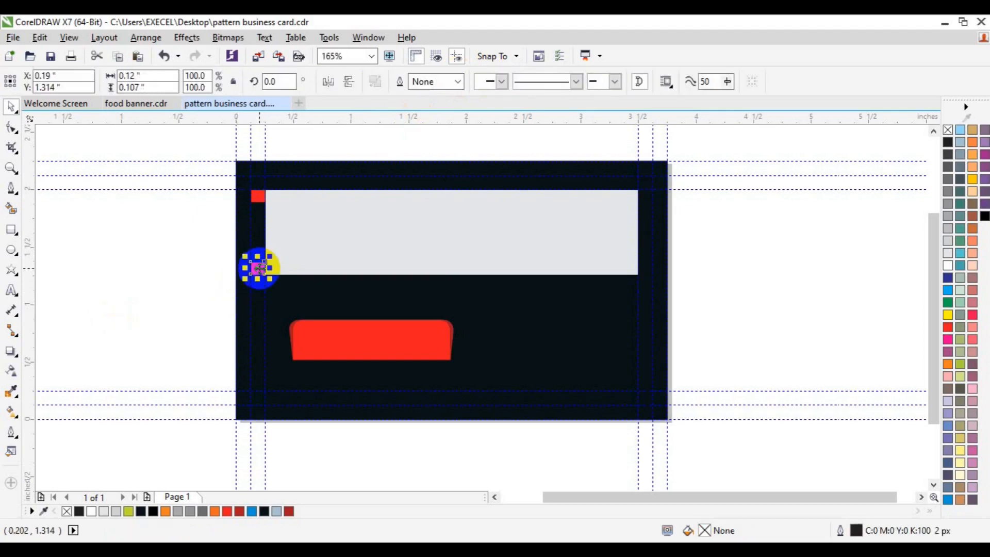
pyautogui.keyDown('shift'); pyautogui.click(262, 202); pyautogui.keyUp('shift')
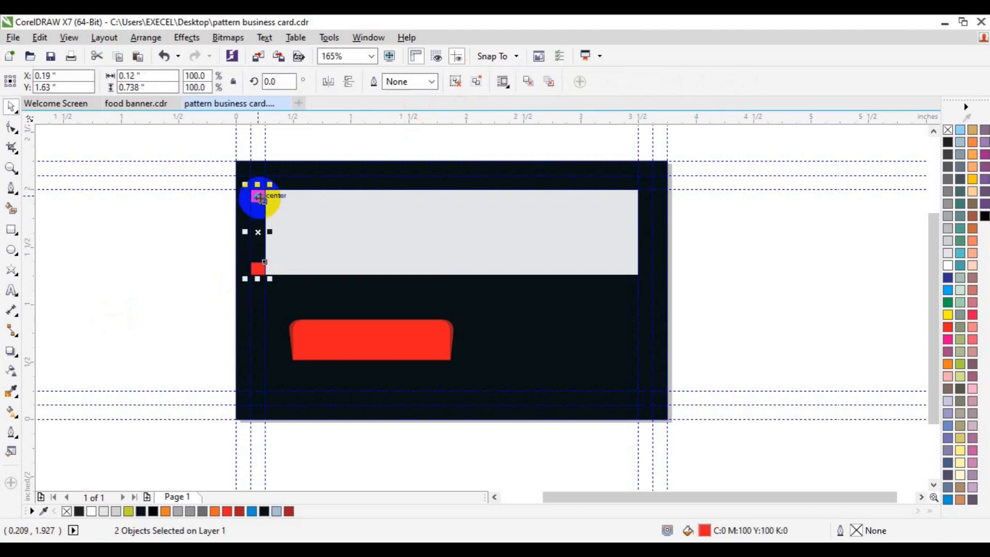
pyautogui.moveTo(260, 197); pyautogui.dragTo(646, 235)
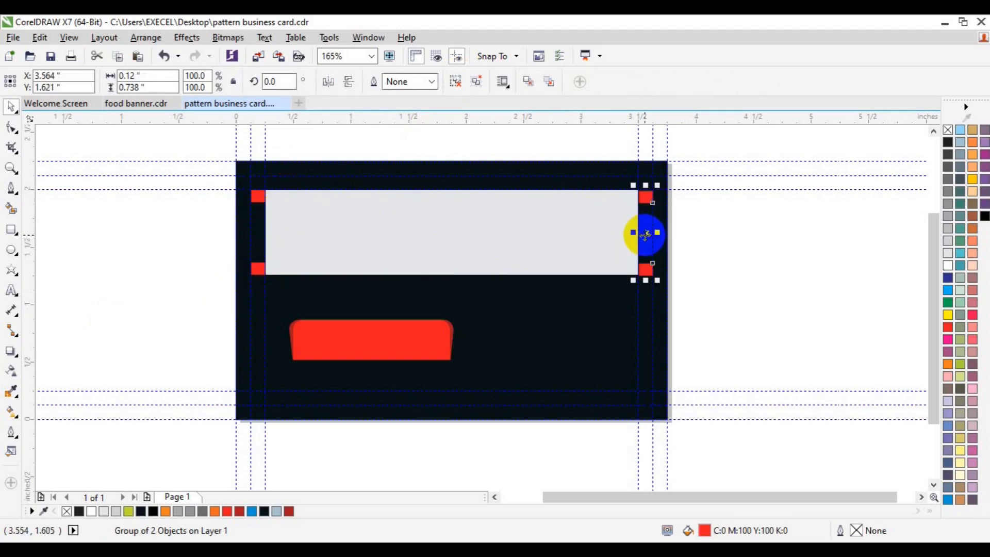
# Align the copied square pair flush with the grey rectangle's right edge.
pyautogui.keyDown('shift'); pyautogui.click(364, 264); pyautogui.keyUp('shift')
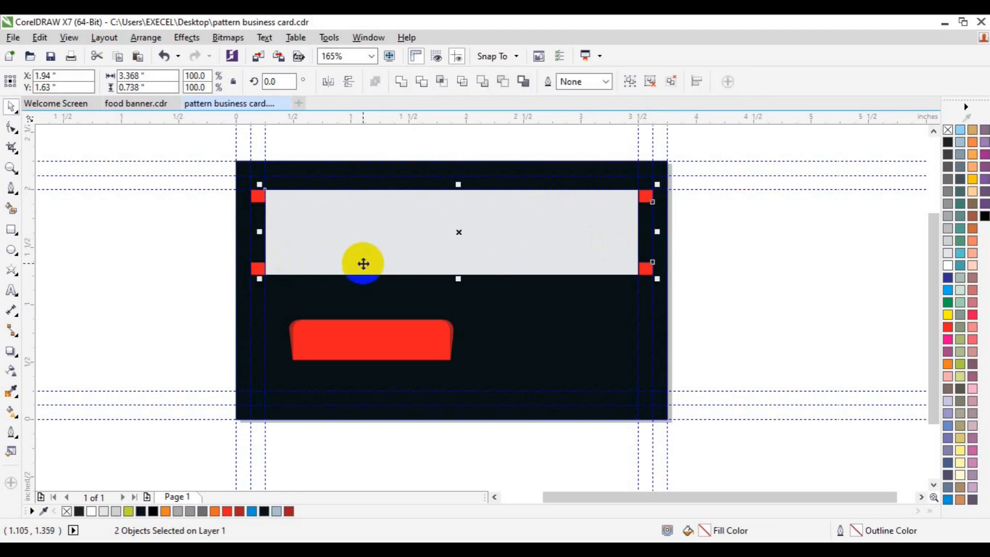
pyautogui.press('r')
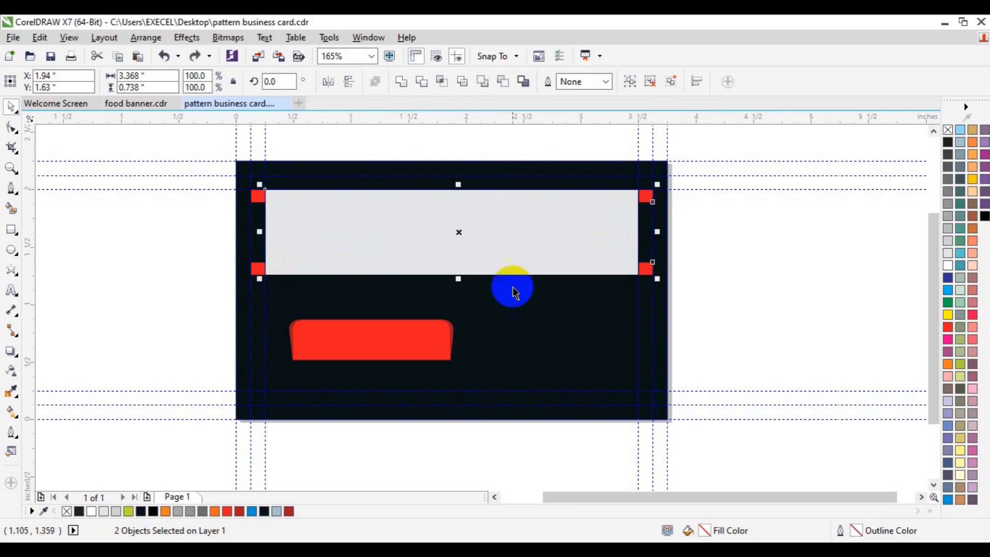
pyautogui.click(713, 265)
pyautogui.click(644, 269)
pyautogui.moveTo(645, 268); pyautogui.dragTo(644, 268)
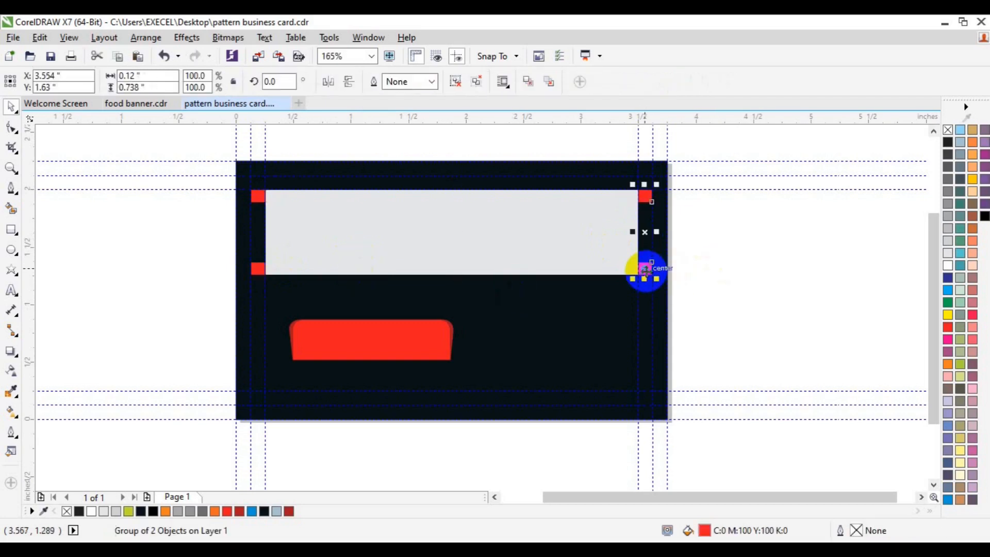
pyautogui.click(725, 291)
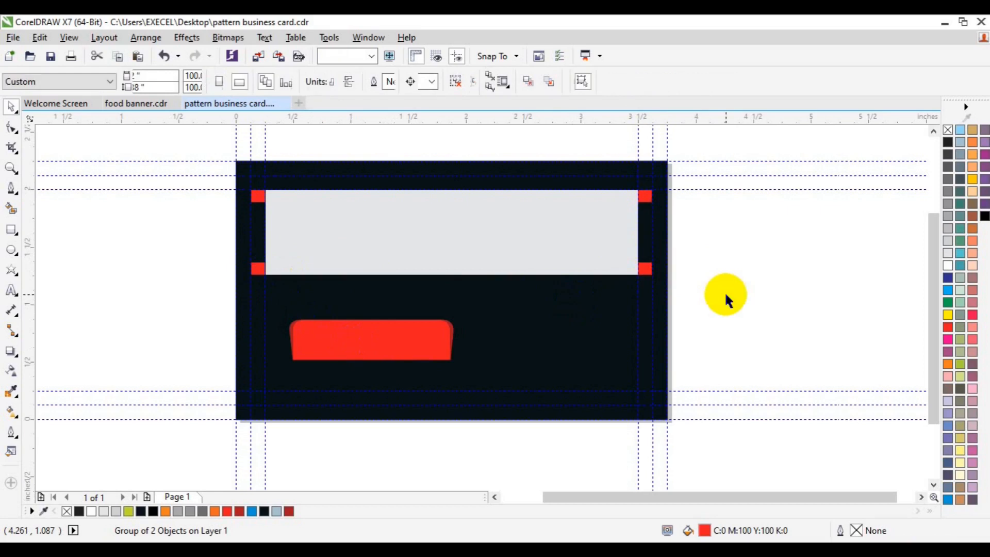
# Ungroup the right square pair and place a copy of the lower-right square below it.
pyautogui.click(598, 305)
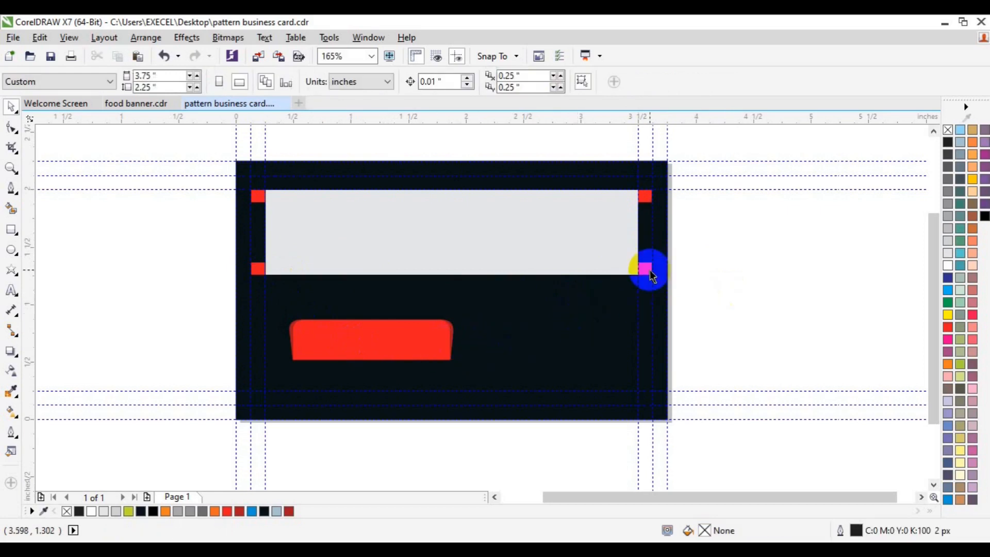
pyautogui.click(643, 268)
pyautogui.click(464, 83)
pyautogui.click(732, 259)
pyautogui.click(644, 270)
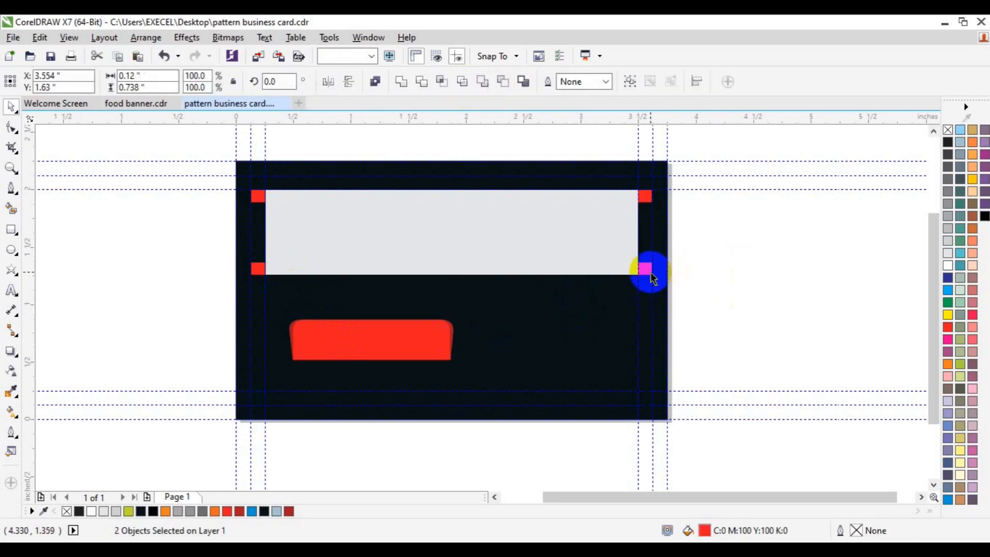
pyautogui.moveTo(650, 268); pyautogui.dragTo(674, 238)
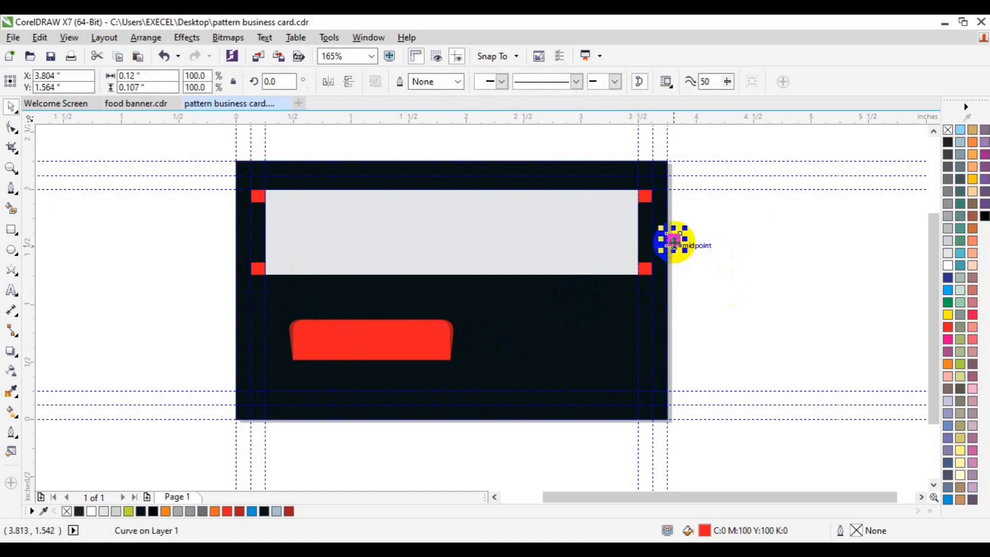
pyautogui.moveTo(643, 322); pyautogui.dragTo(645, 310)
pyautogui.click(647, 267)
pyautogui.keyDown('shift'); pyautogui.click(643, 310); pyautogui.keyUp('shift')
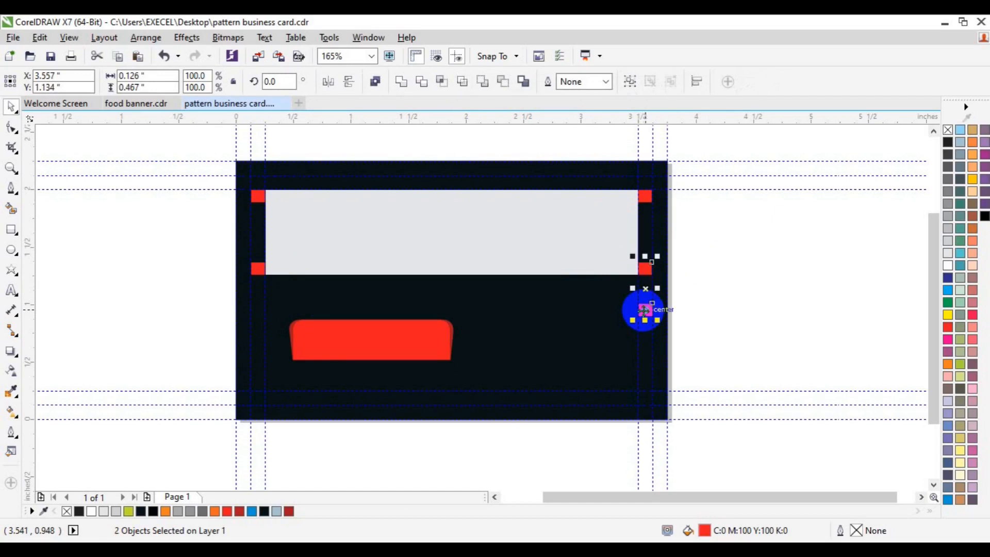
# Stretch the copied square downward into a 0.12 x 0.584 inch vertical bar.
pyautogui.click(713, 289)
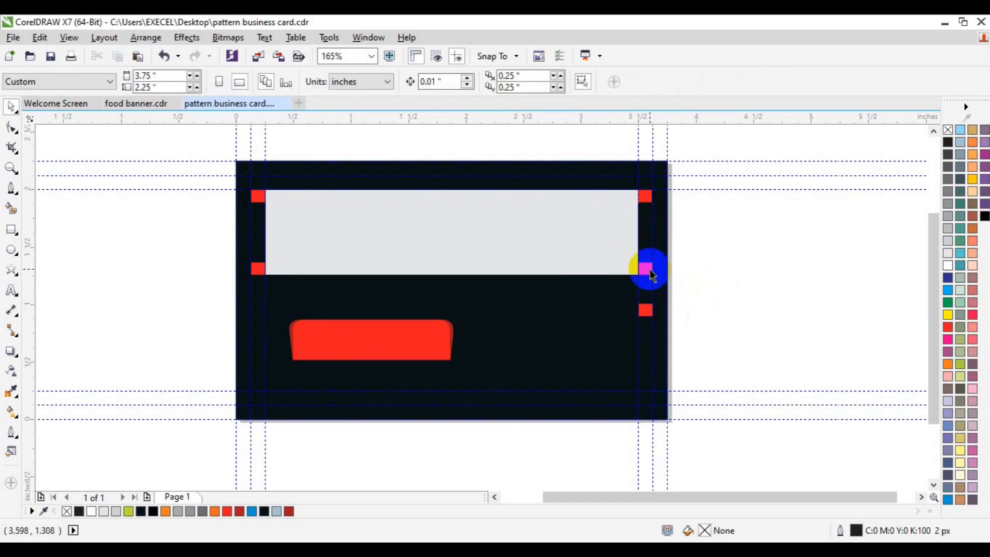
pyautogui.click(649, 314)
pyautogui.moveTo(645, 319); pyautogui.dragTo(649, 373)
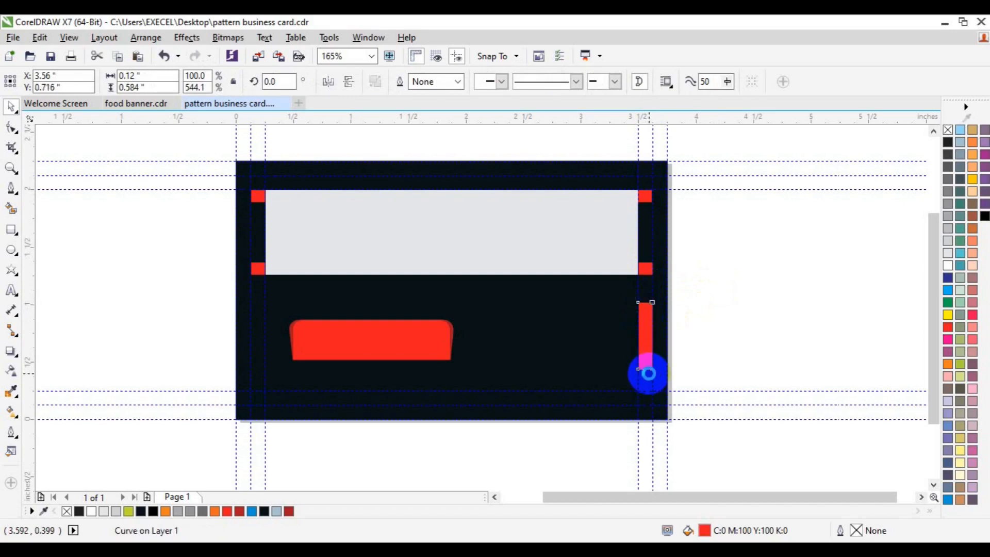
pyautogui.moveTo(648, 365); pyautogui.dragTo(648, 378)
pyautogui.click(741, 325)
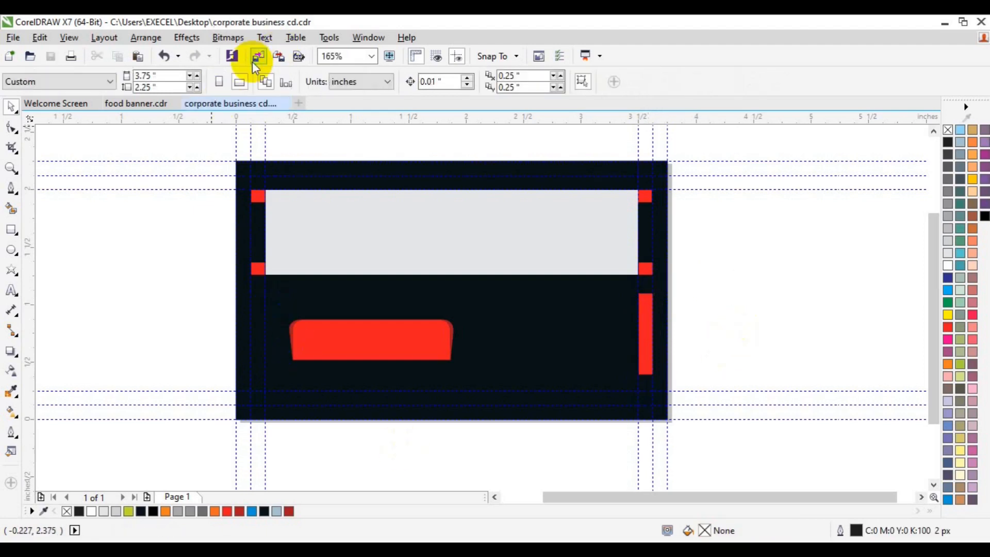
# Import 4855443.jpg and place it at 3.875 x 2.583 inches over the whole card.
pyautogui.click(252, 60)
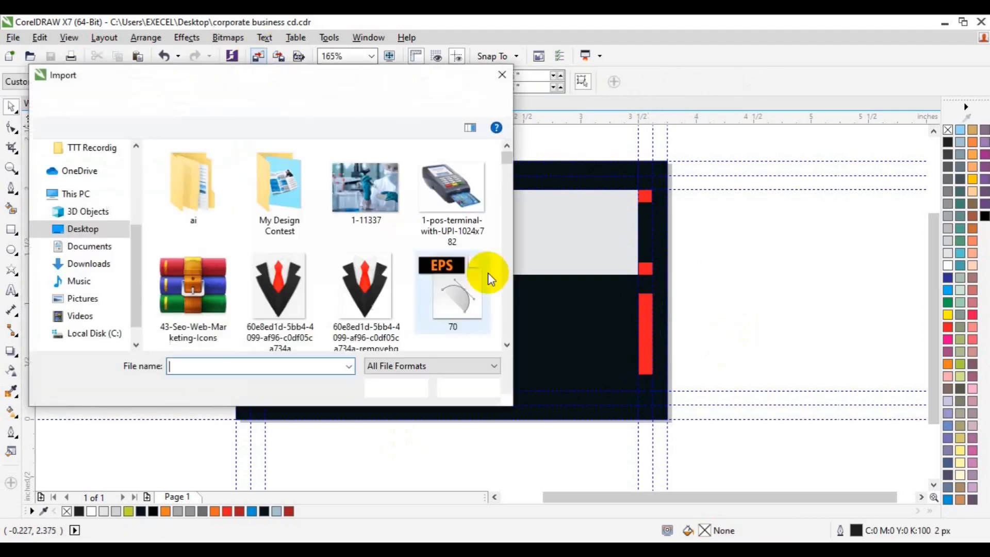
pyautogui.scroll(-2, 510, 326)
pyautogui.scroll(-5, 510, 326)
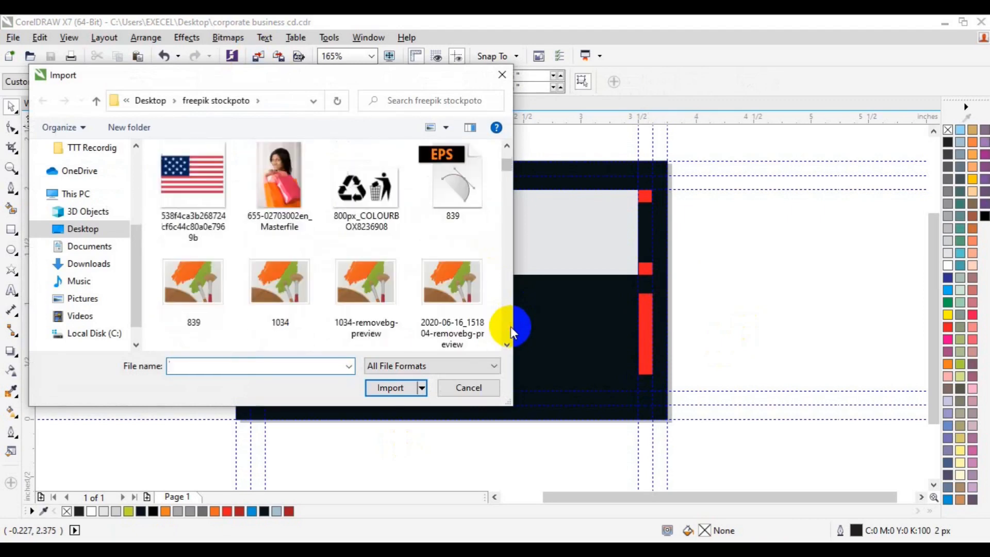
pyautogui.scroll(-8, 510, 326)
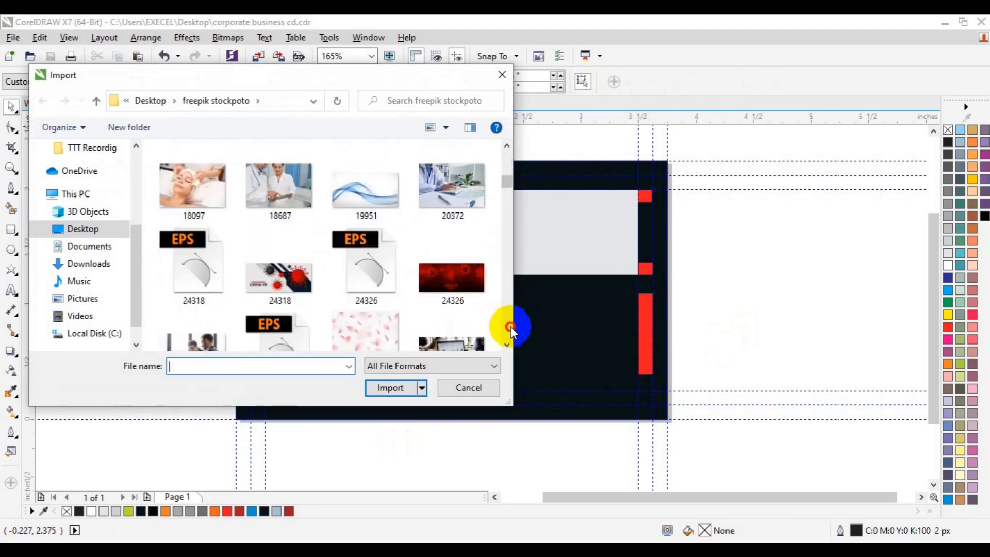
pyautogui.click(506, 166)
pyautogui.click(506, 166)
pyautogui.scroll(-6, 507, 236)
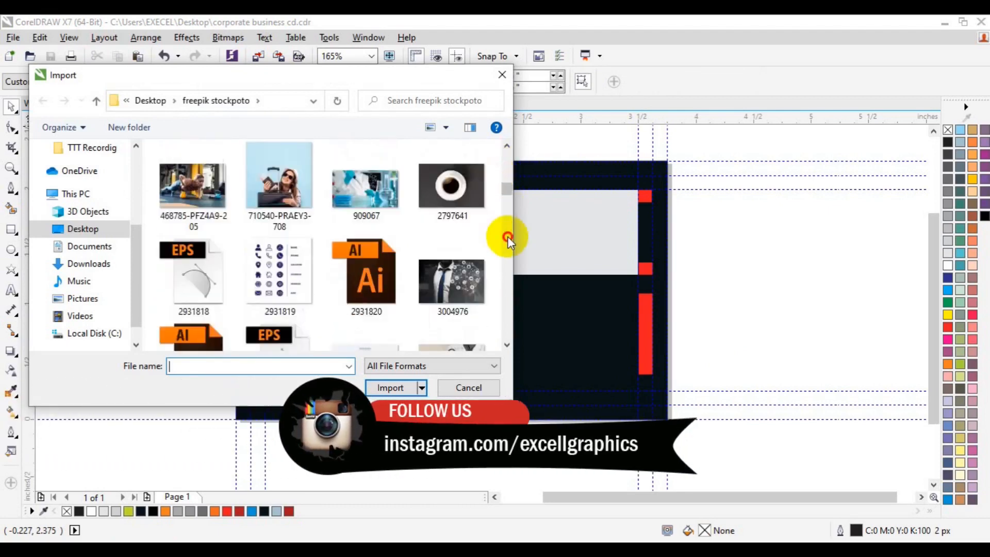
pyautogui.click(504, 172)
pyautogui.click(451, 159)
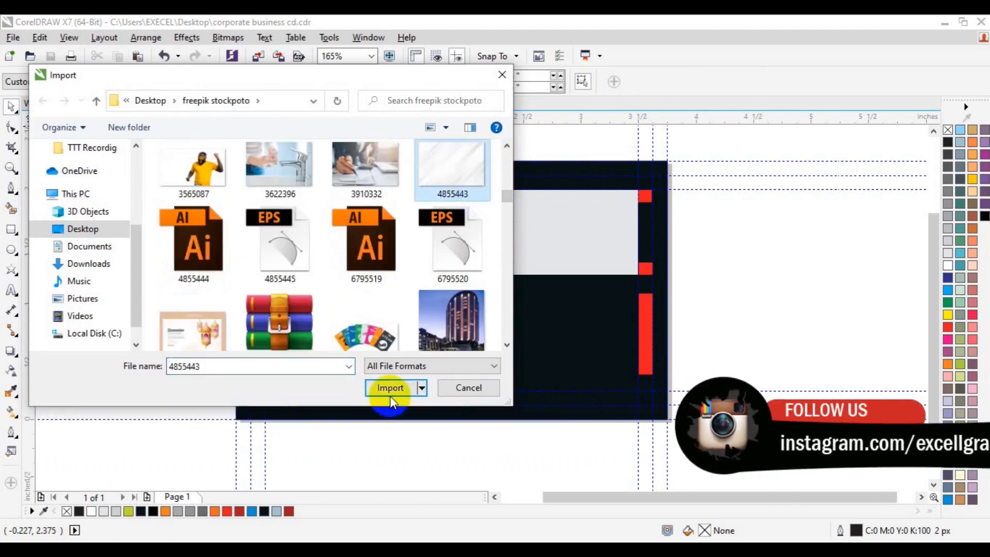
pyautogui.click(389, 389)
pyautogui.moveTo(235, 161); pyautogui.dragTo(736, 458)
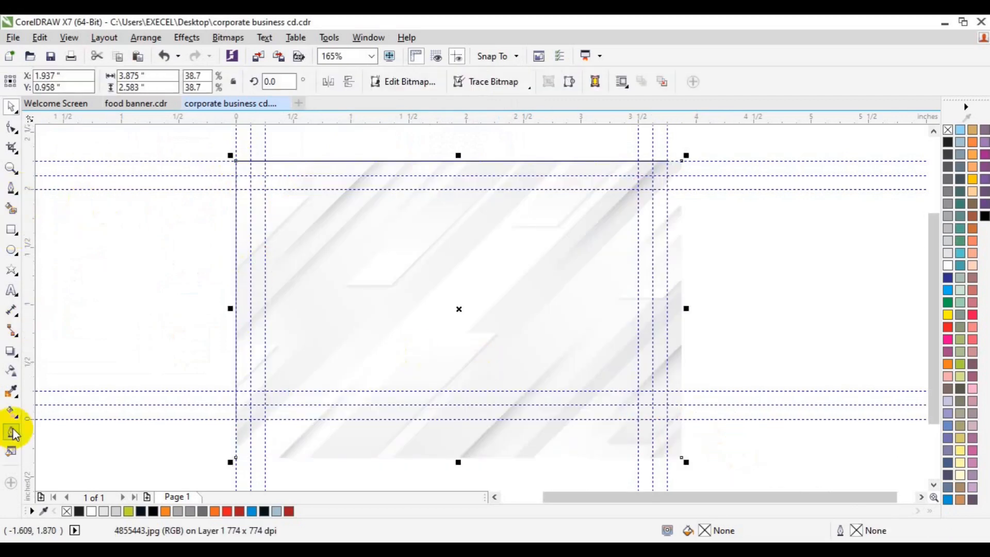
# Fade the striped image with a linear transparency and send it to the back of the page.
pyautogui.click(11, 371)
pyautogui.moveTo(709, 148); pyautogui.dragTo(229, 422)
pyautogui.press('space')
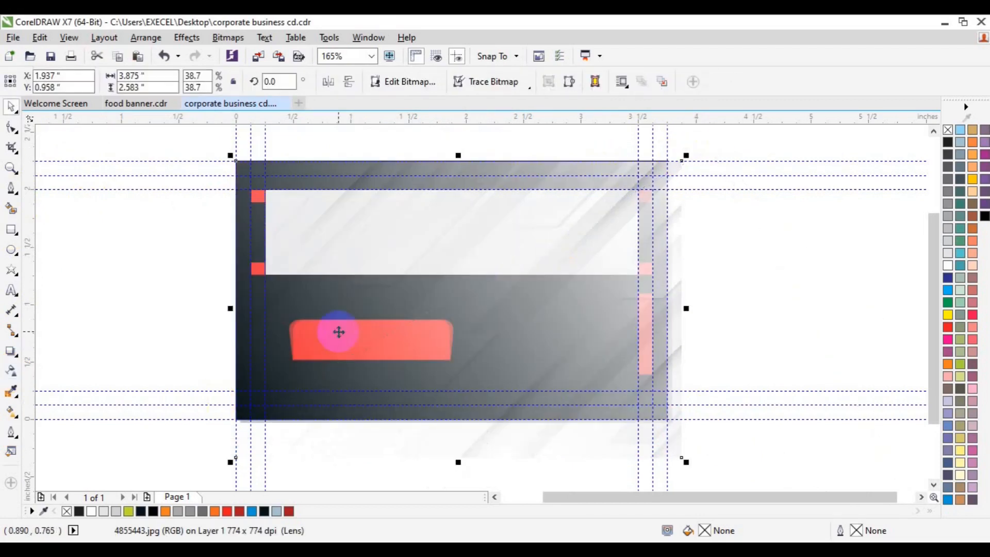
pyautogui.rightClick(534, 333)
pyautogui.moveTo(587, 396)
pyautogui.click(767, 413)
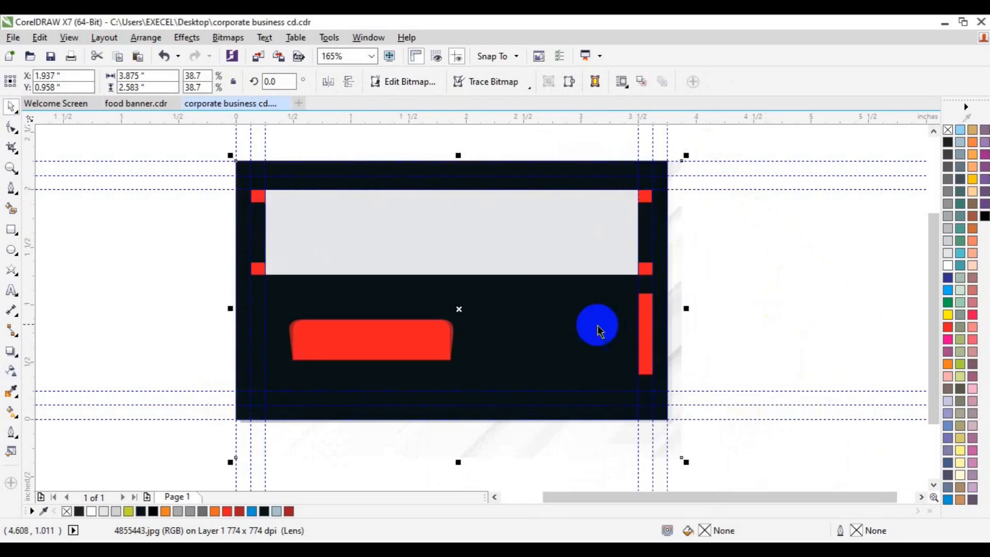
pyautogui.click(577, 330)
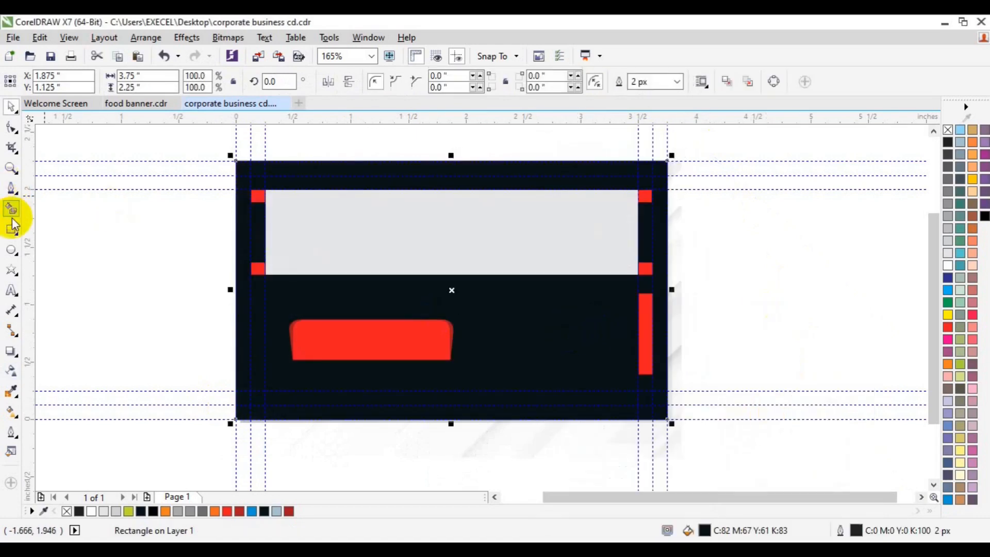
# Apply a diagonal transparency to the dark background, with its node value raised to 90.
pyautogui.click(12, 373)
pyautogui.moveTo(226, 158); pyautogui.dragTo(549, 320)
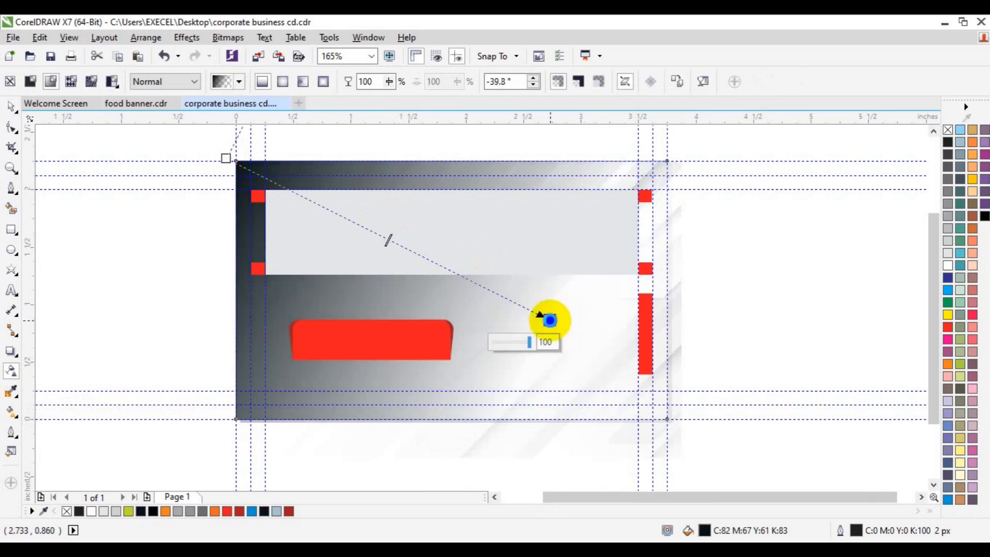
pyautogui.click(226, 158)
pyautogui.moveTo(546, 320)
pyautogui.mouseDown()
pyautogui.moveTo(631, 377)
pyautogui.moveTo(591, 403)
pyautogui.mouseUp()
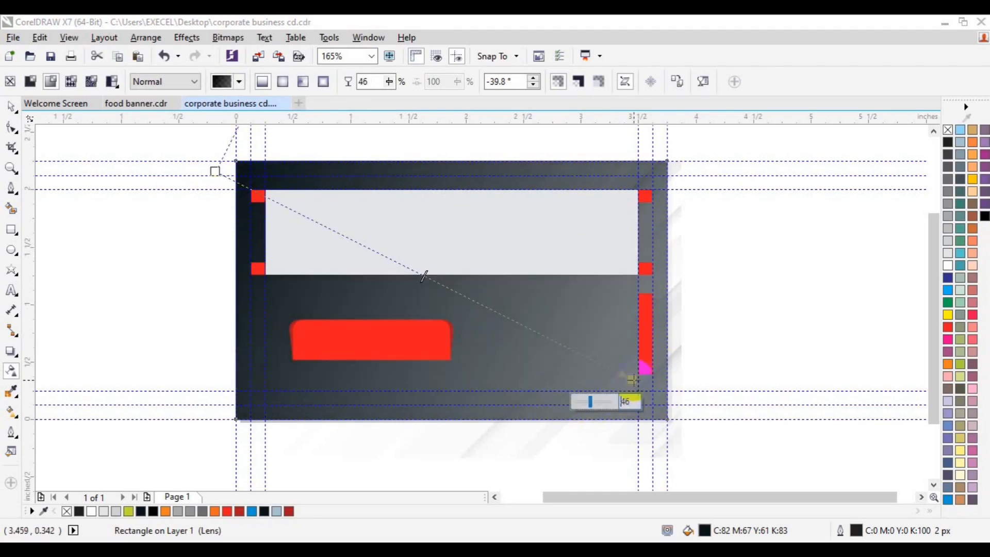
pyautogui.moveTo(631, 380); pyautogui.dragTo(600, 376)
pyautogui.moveTo(552, 339); pyautogui.dragTo(552, 340)
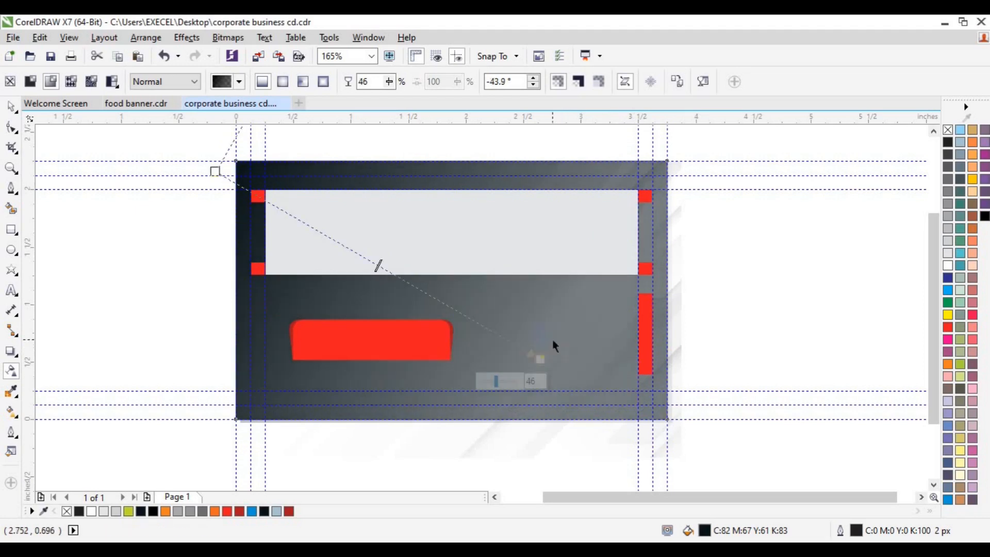
pyautogui.moveTo(643, 398); pyautogui.dragTo(323, 259)
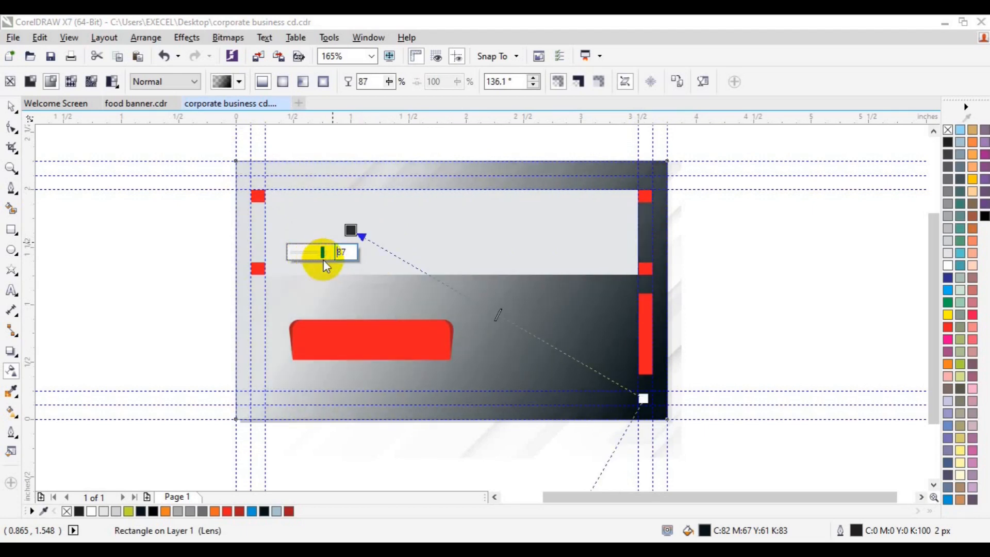
pyautogui.moveTo(323, 259); pyautogui.dragTo(325, 255)
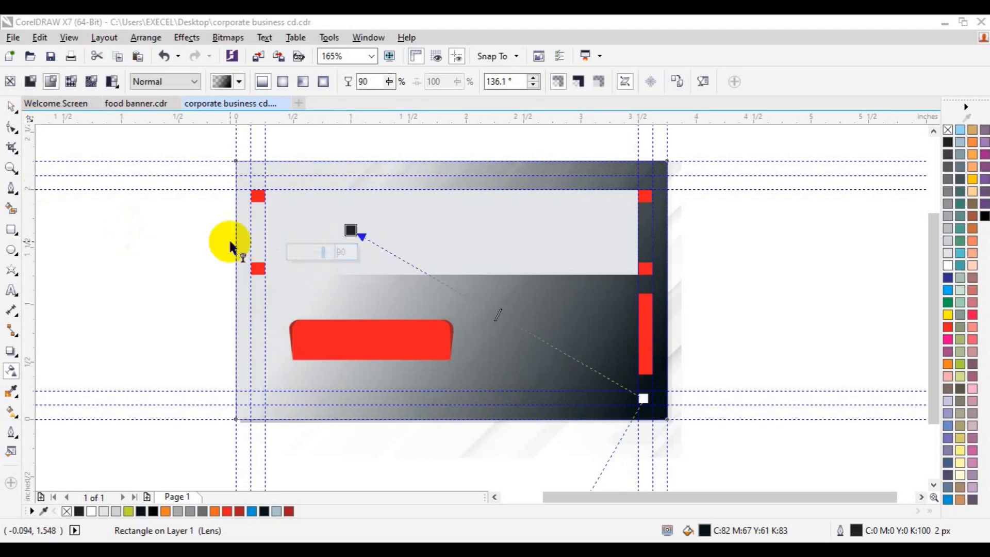
# Re-angle the transparency so it darkens fully toward the card's bottom-right corner.
pyautogui.click(653, 401)
pyautogui.moveTo(643, 398); pyautogui.dragTo(613, 381)
pyautogui.moveTo(350, 230); pyautogui.dragTo(309, 205)
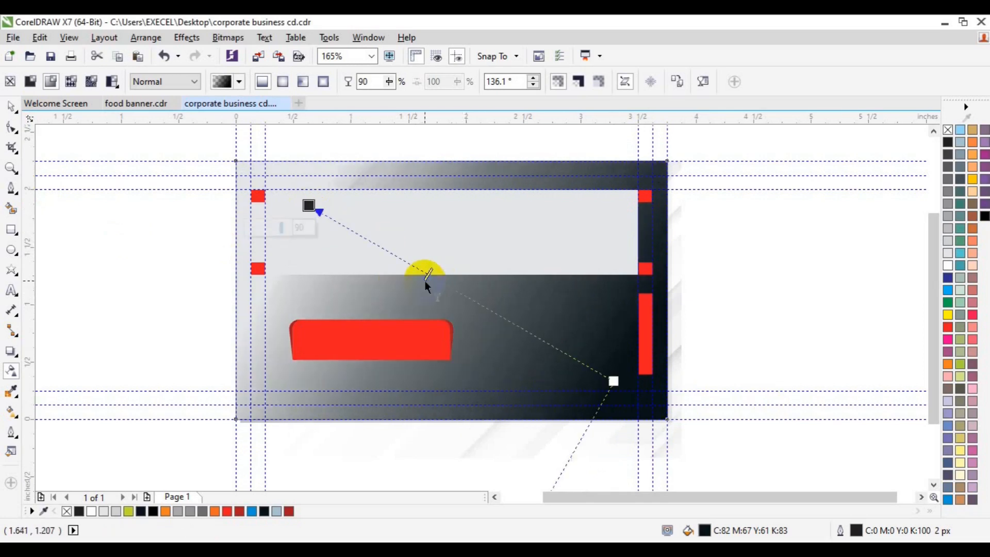
pyautogui.moveTo(425, 280); pyautogui.dragTo(480, 302)
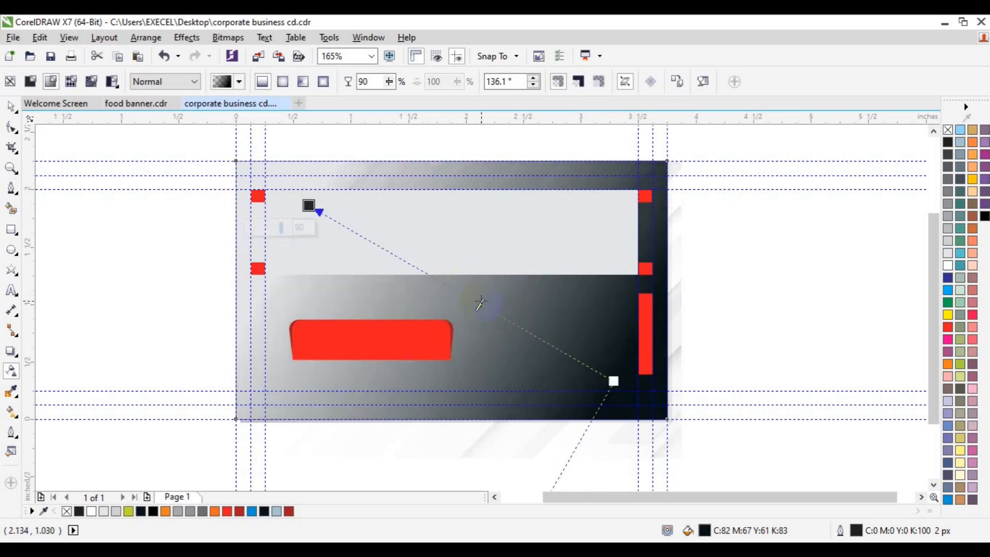
pyautogui.moveTo(613, 381); pyautogui.dragTo(676, 419)
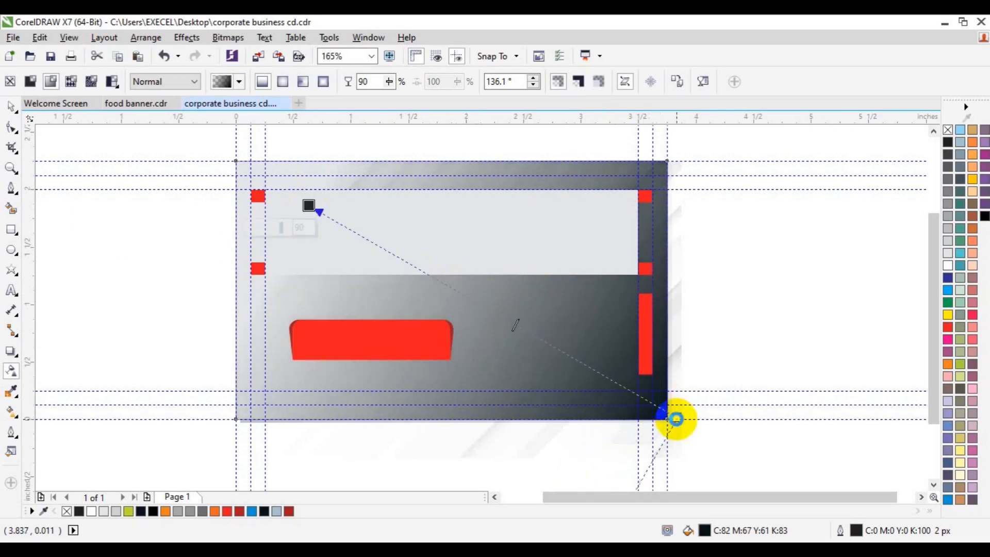
pyautogui.press('space')
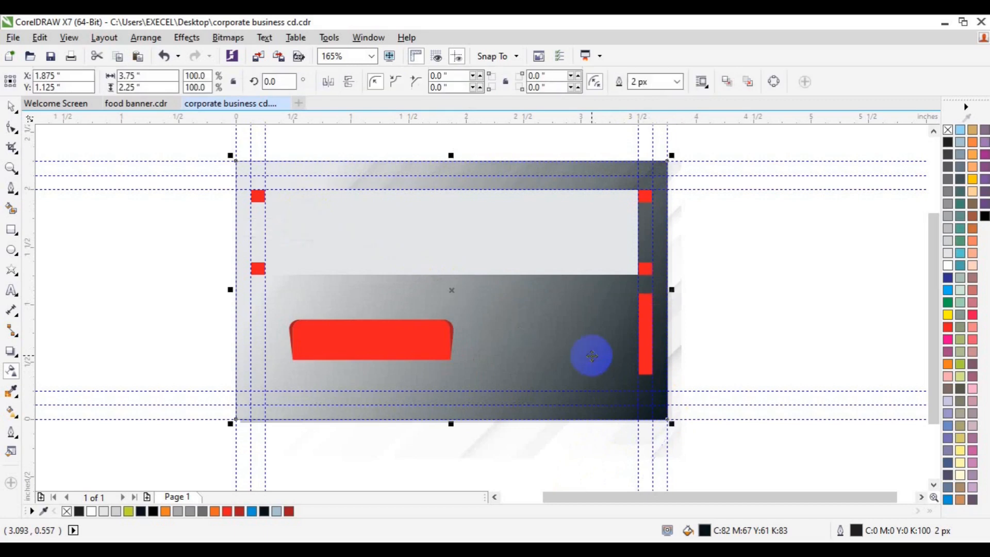
# Create a page-sized rectangle and PowerClip the 4855443.jpg texture inside it.
pyautogui.click(934, 483)
pyautogui.click(935, 483)
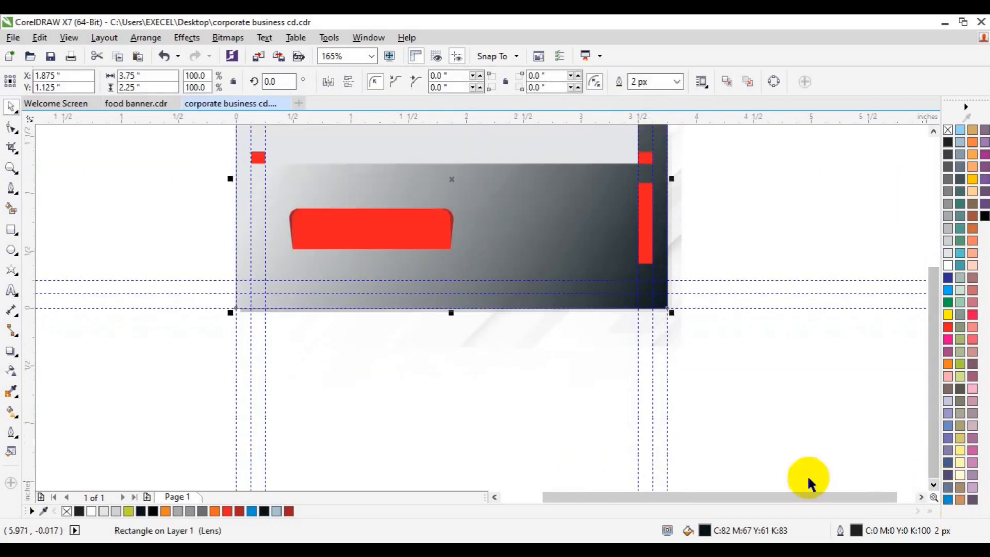
pyautogui.doubleClick(12, 229)
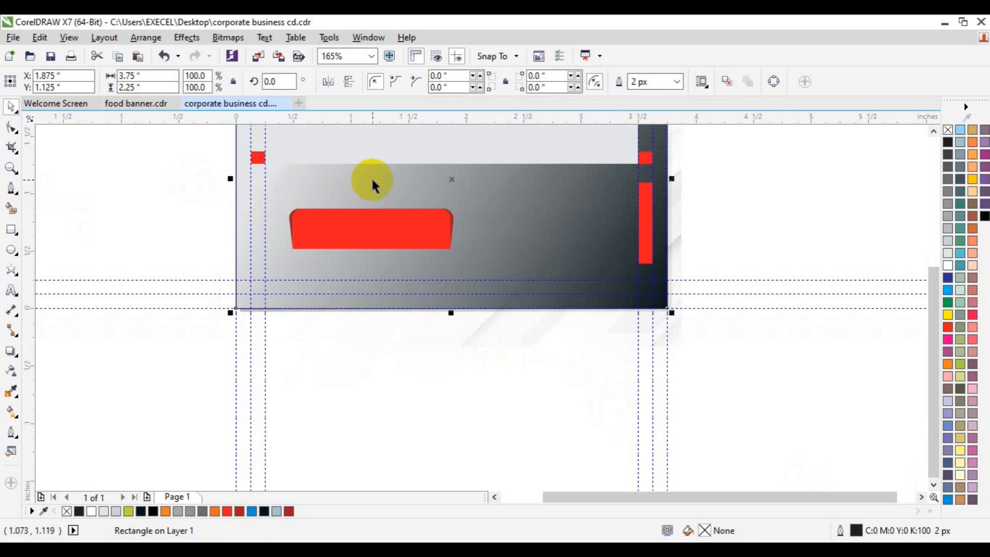
pyautogui.moveTo(461, 179); pyautogui.dragTo(533, 192)
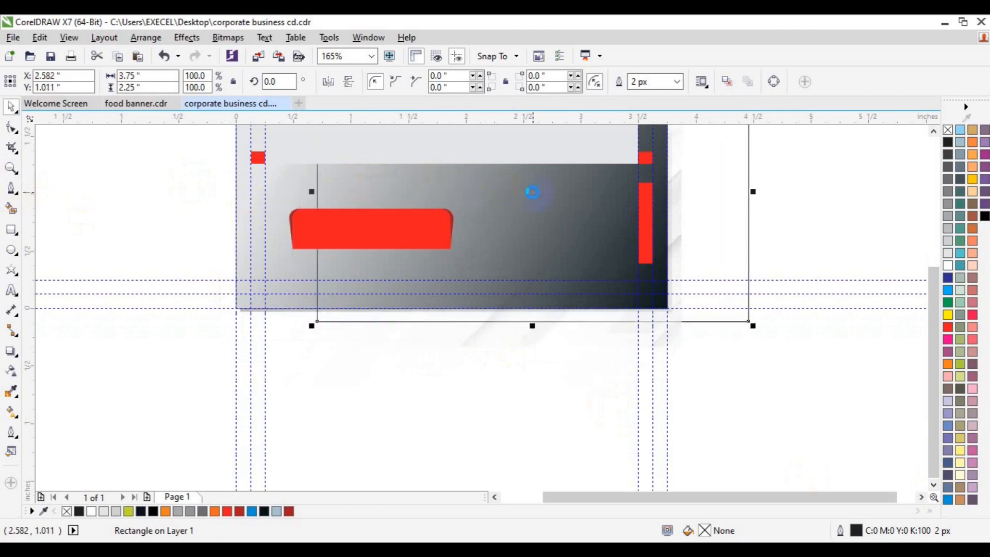
pyautogui.click(318, 345)
pyautogui.click(186, 37)
pyautogui.moveTo(227, 223)
pyautogui.click(361, 222)
pyautogui.click(720, 214)
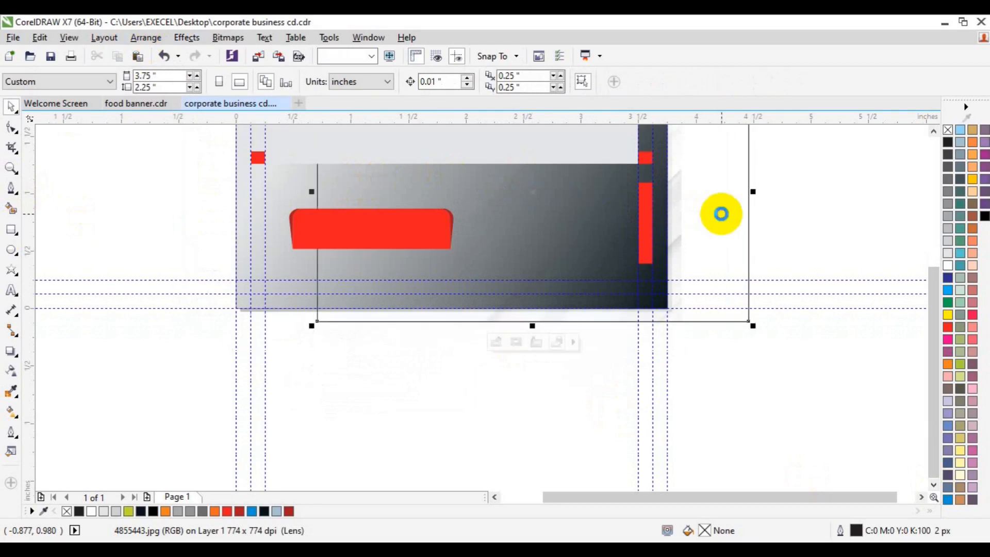
# Duplicate and mirror the texture inside the frame, then finish editing its contents.
pyautogui.click(489, 349)
pyautogui.moveTo(464, 316); pyautogui.dragTo(524, 310)
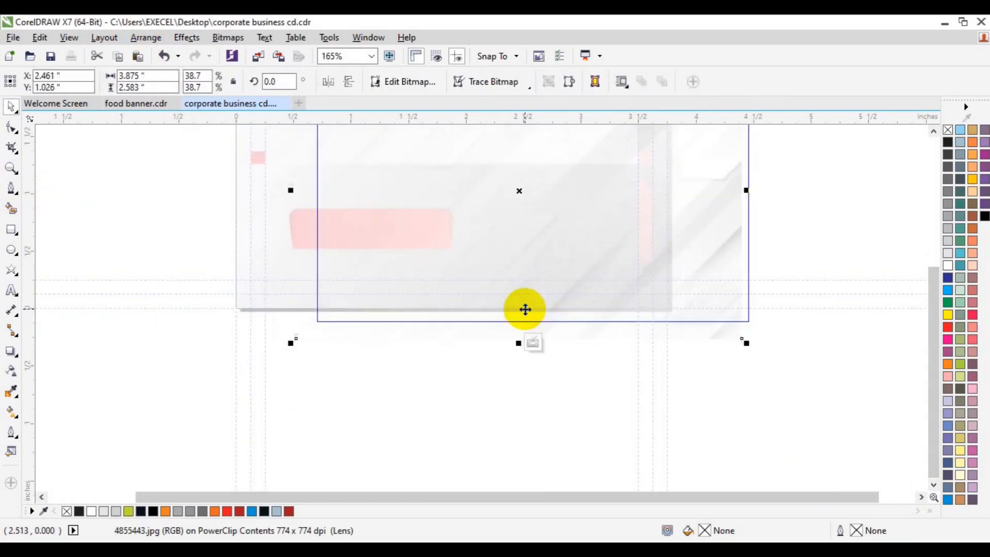
pyautogui.hotkey('ctrl', 'd')
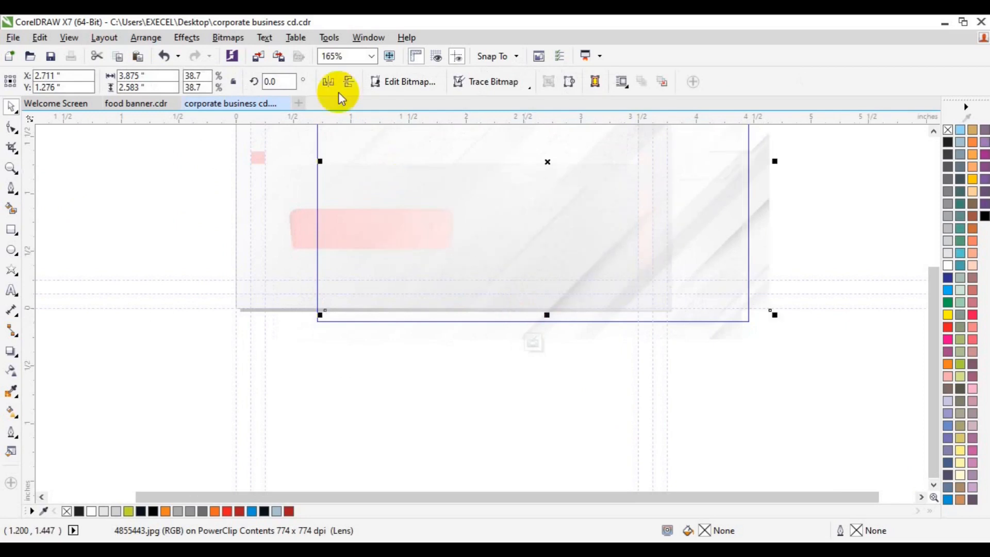
pyautogui.click(327, 82)
pyautogui.moveTo(454, 250); pyautogui.dragTo(417, 253)
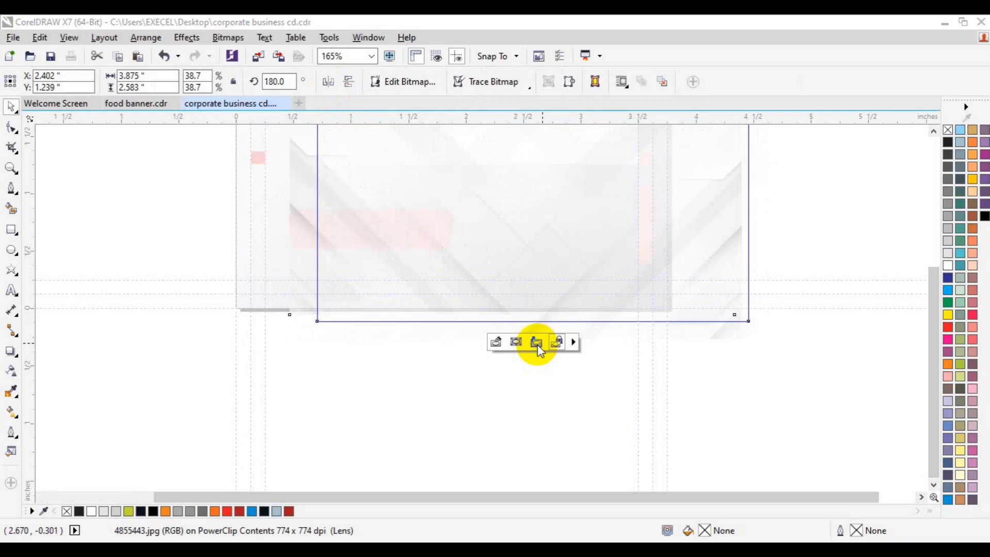
pyautogui.click(536, 342)
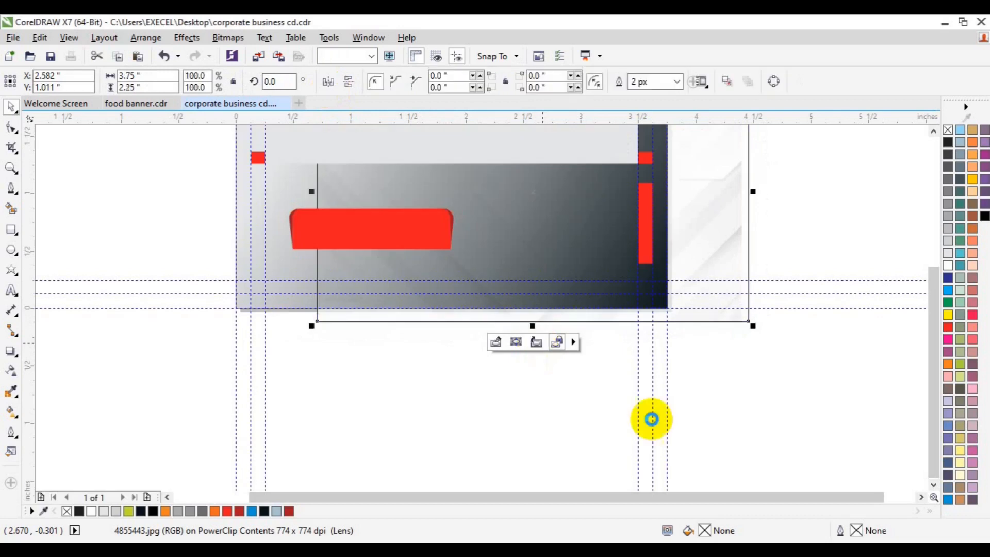
# Remove the PowerClip frame's outline.
pyautogui.rightClick(949, 129)
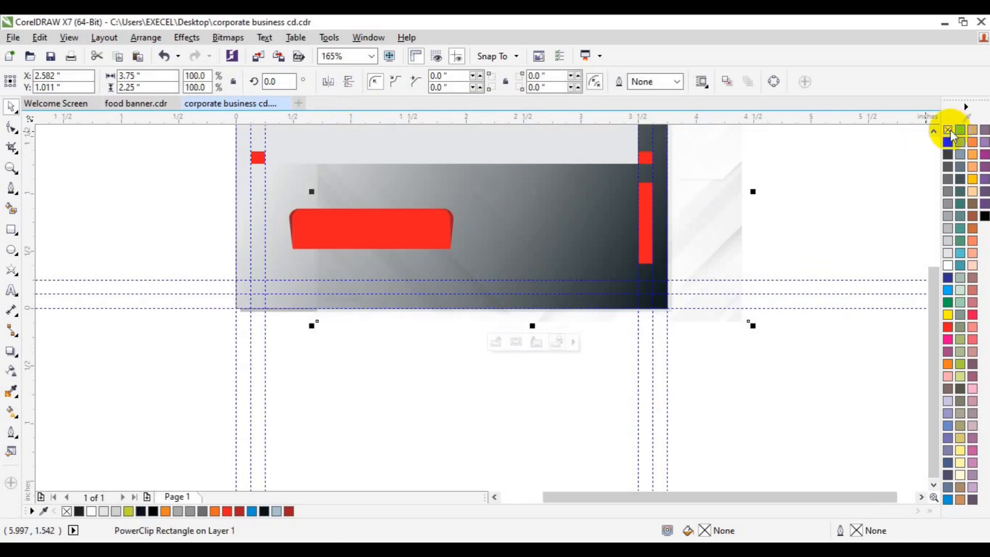
pyautogui.click(809, 181)
pyautogui.scroll(3, 929, 133)
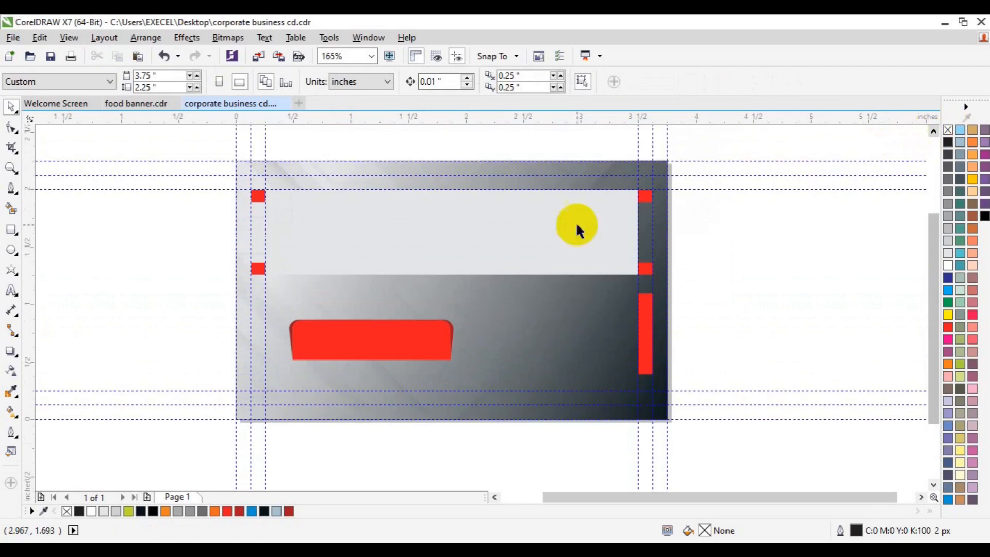
pyautogui.click(468, 233)
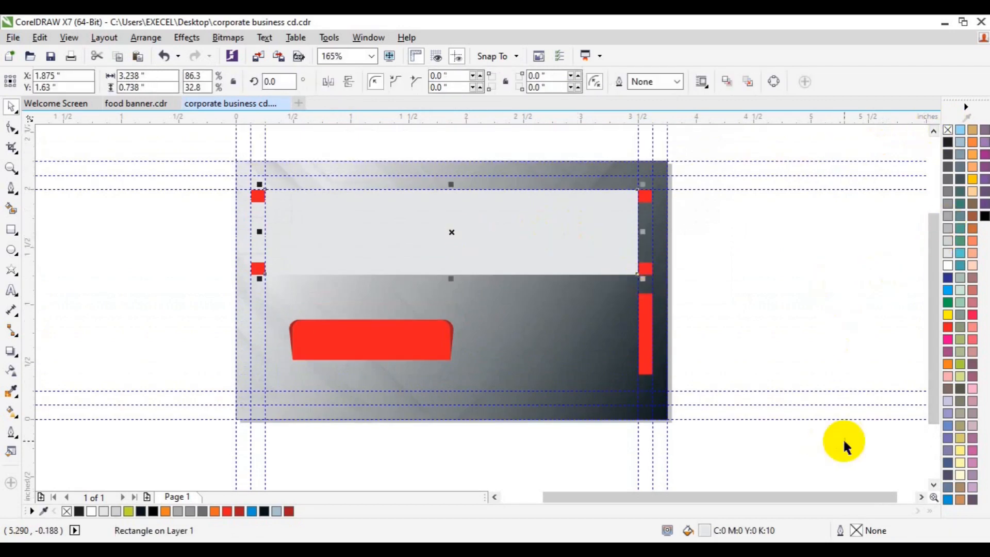
# Fill the upper band near-black and fade it with a left-to-right linear transparency.
pyautogui.click(264, 511)
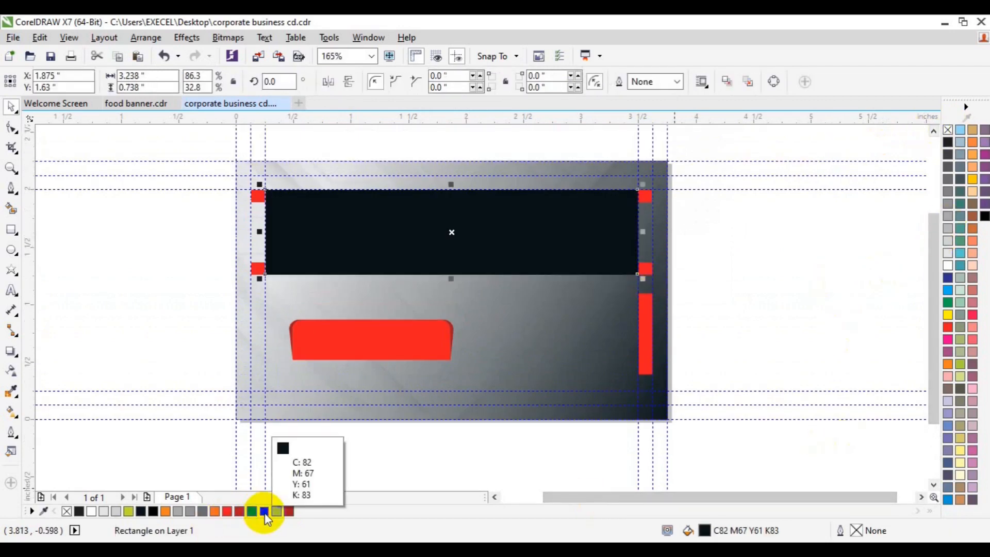
pyautogui.click(11, 370)
pyautogui.moveTo(654, 232); pyautogui.dragTo(538, 234)
pyautogui.hotkey('ctrl', 'z')
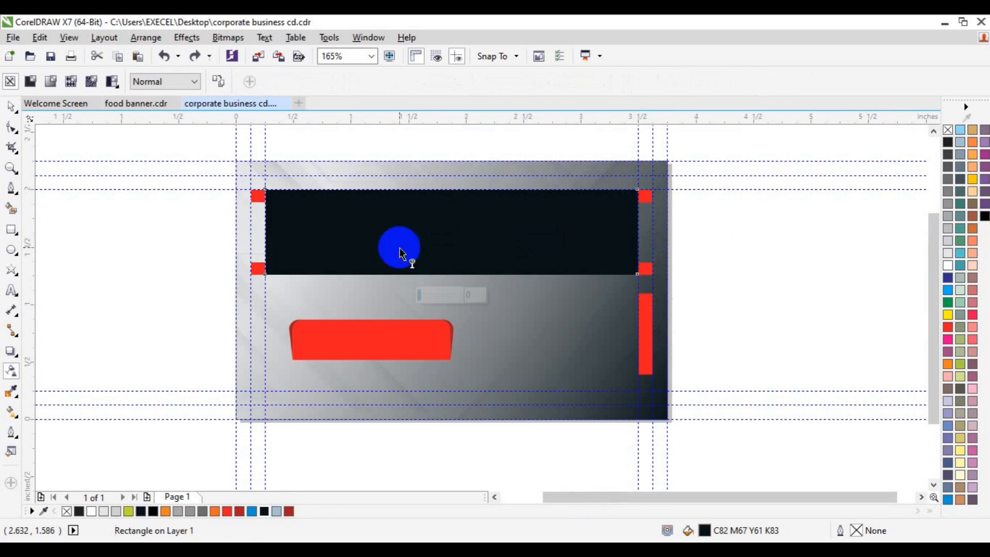
pyautogui.moveTo(258, 238); pyautogui.dragTo(332, 239)
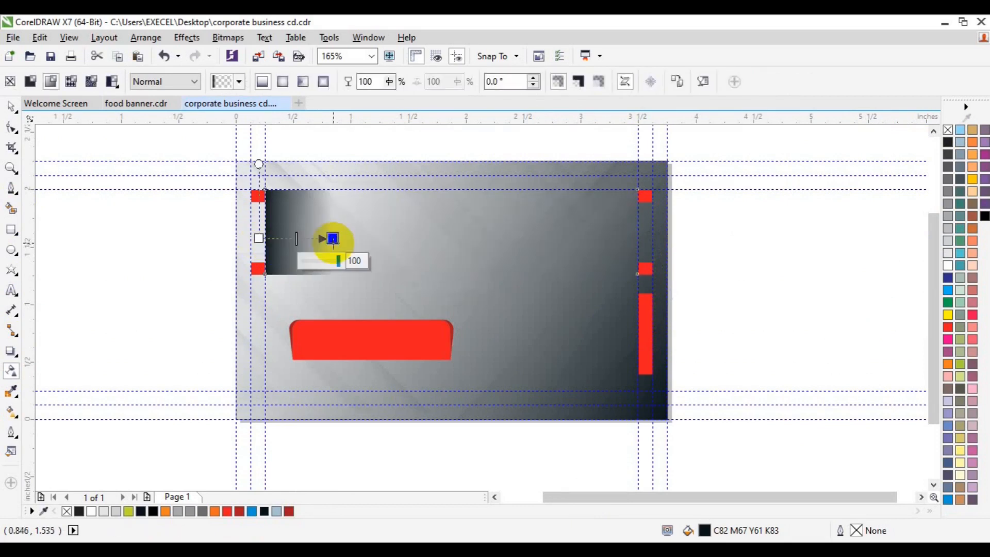
pyautogui.hotkey('ctrl', 'z')
pyautogui.moveTo(558, 238); pyautogui.dragTo(638, 239)
pyautogui.moveTo(557, 238); pyautogui.dragTo(442, 249)
pyautogui.click(632, 237)
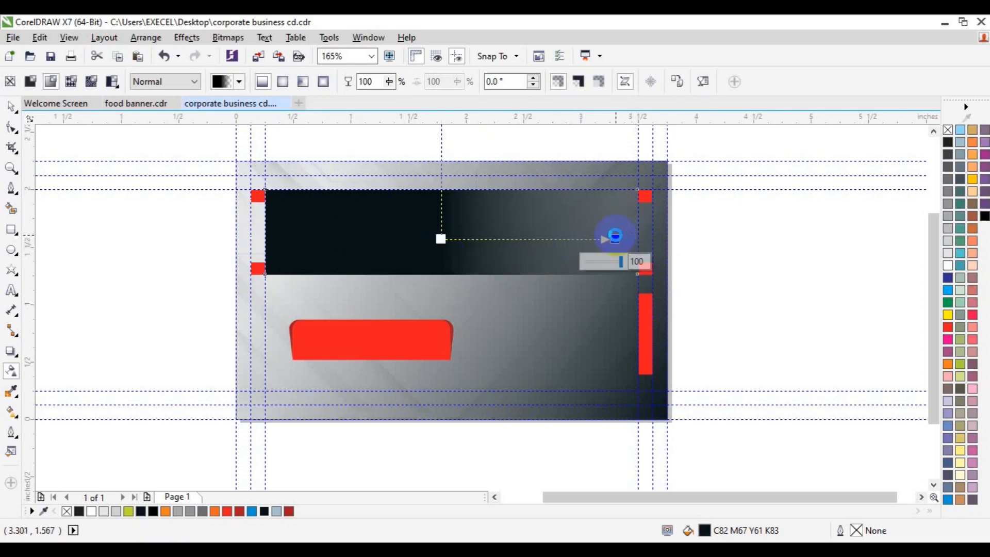
pyautogui.press('space')
pyautogui.click(758, 261)
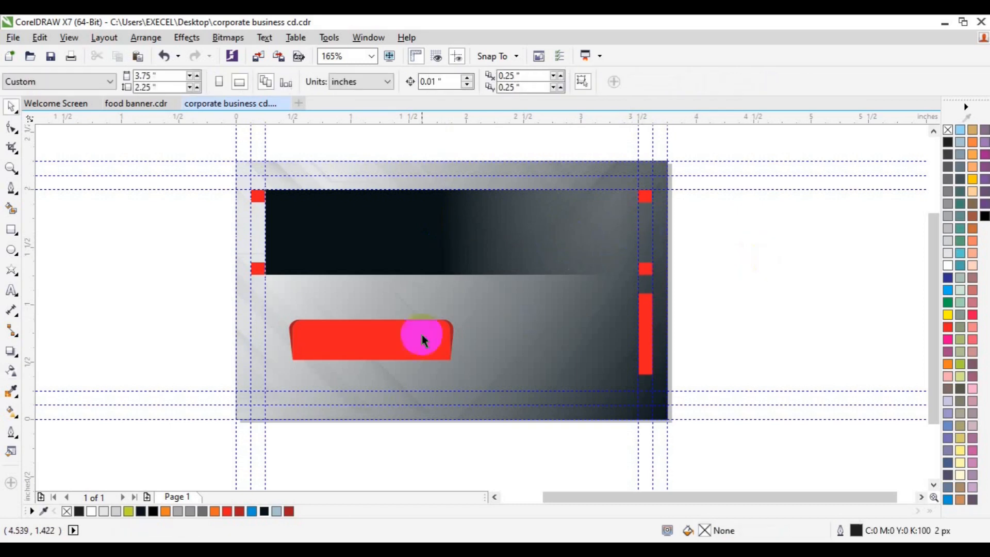
# Redraw the lens rectangle's transparency horizontally, extending its end past the right edge.
pyautogui.moveTo(326, 400); pyautogui.dragTo(196, 418)
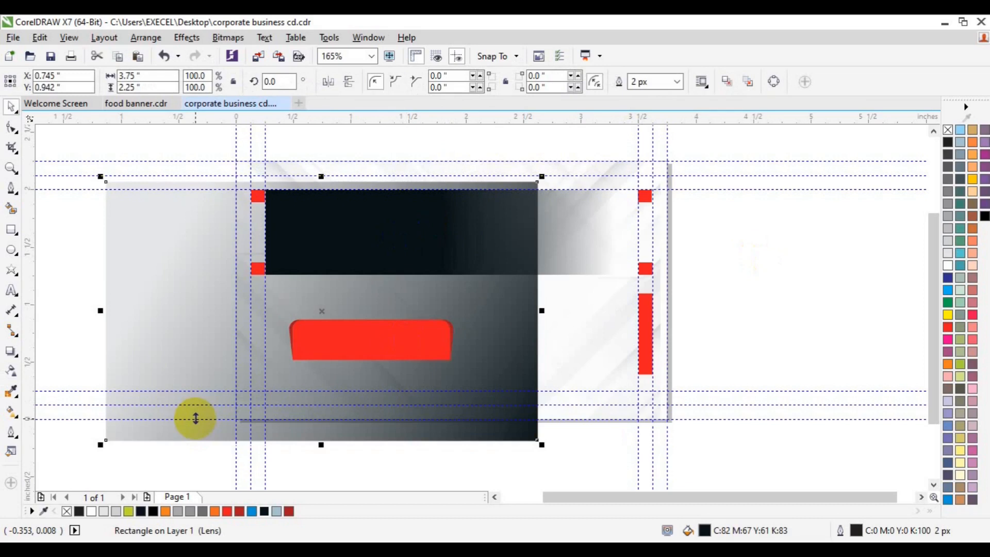
pyautogui.hotkey('ctrl', 'z')
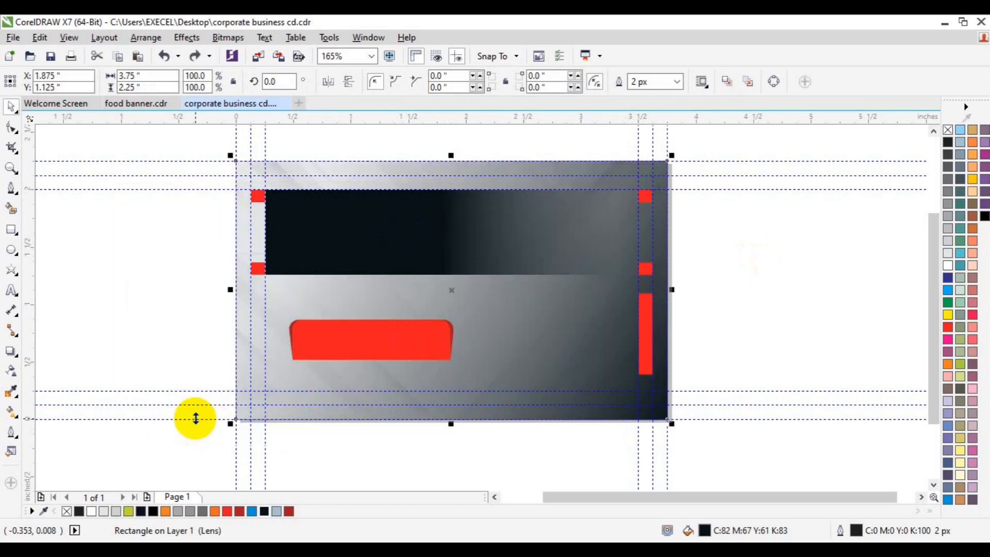
pyautogui.click(11, 371)
pyautogui.click(568, 284)
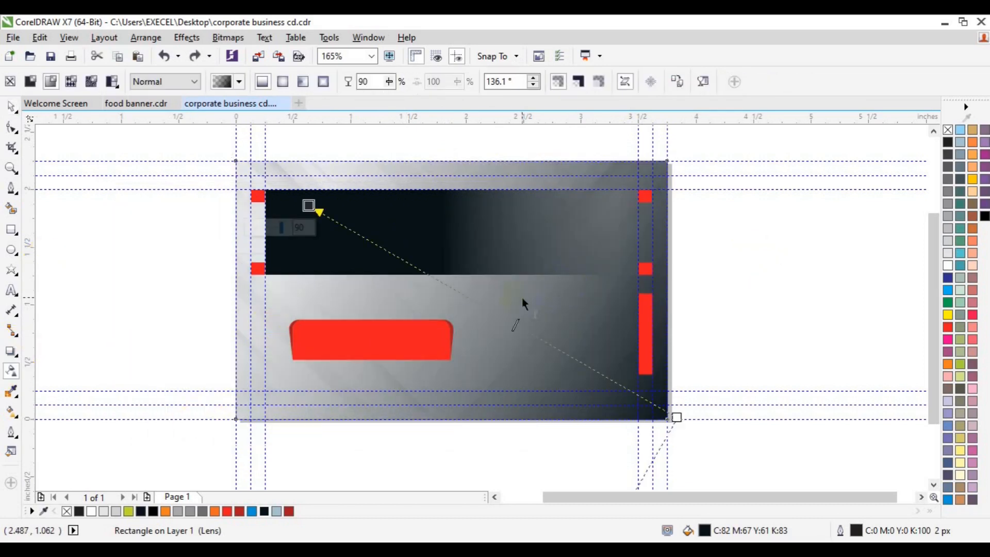
pyautogui.moveTo(221, 289); pyautogui.dragTo(650, 292)
pyautogui.moveTo(413, 292); pyautogui.dragTo(481, 291)
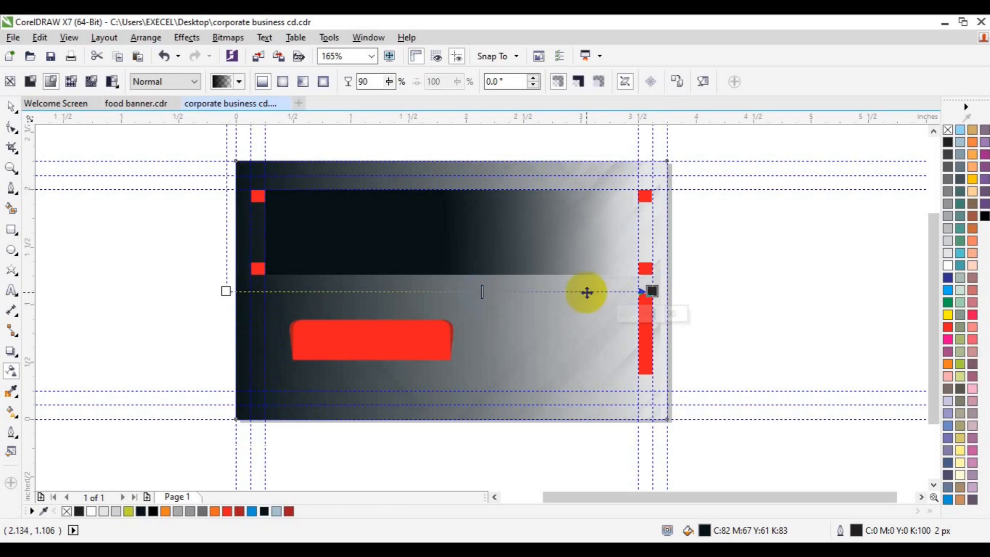
pyautogui.click(651, 291)
pyautogui.moveTo(653, 292); pyautogui.dragTo(690, 291)
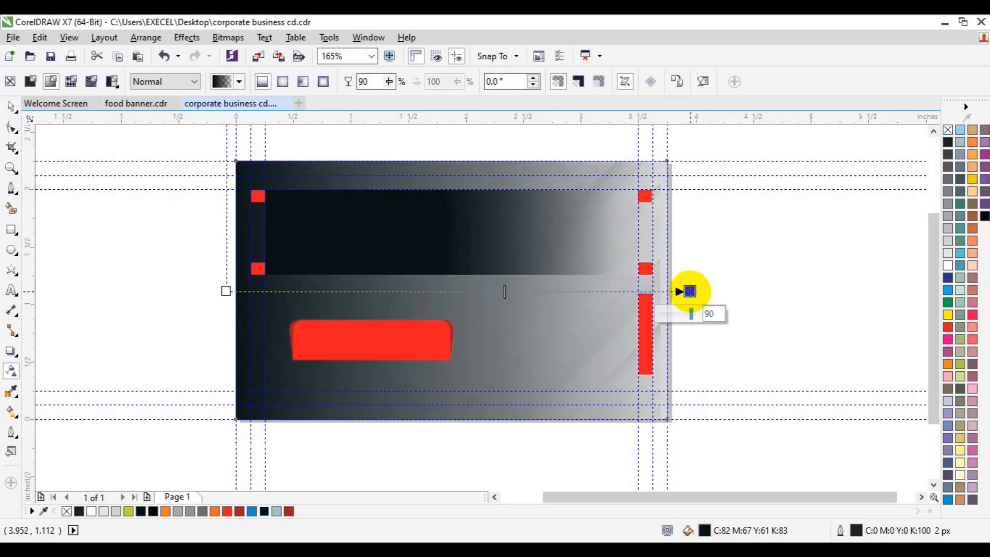
# Adjust the end node's transparency to 63 and deselect the gradient rectangle.
pyautogui.moveTo(673, 341); pyautogui.dragTo(252, 363)
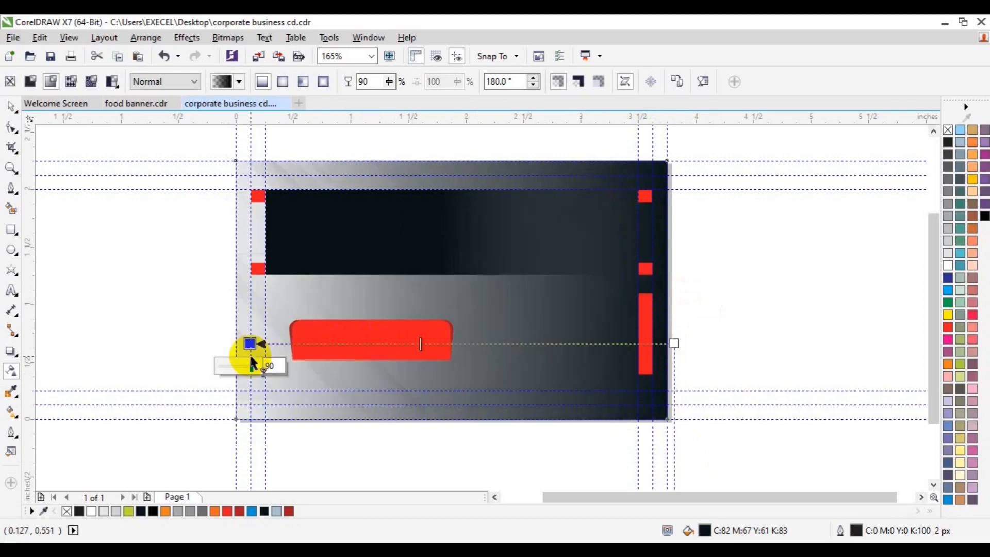
pyautogui.hotkey('ctrl', 'z')
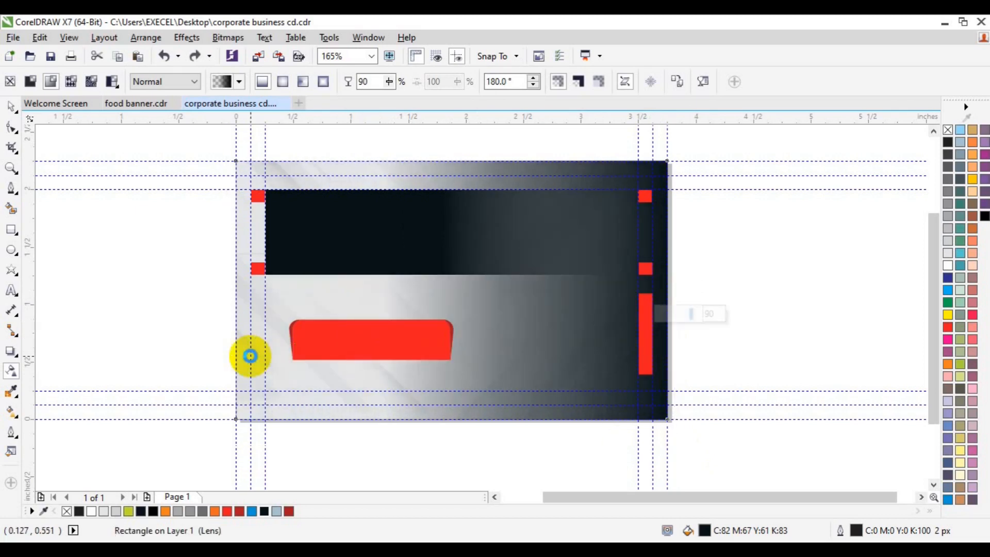
pyautogui.hotkey('ctrl', 'z')
pyautogui.click(690, 291)
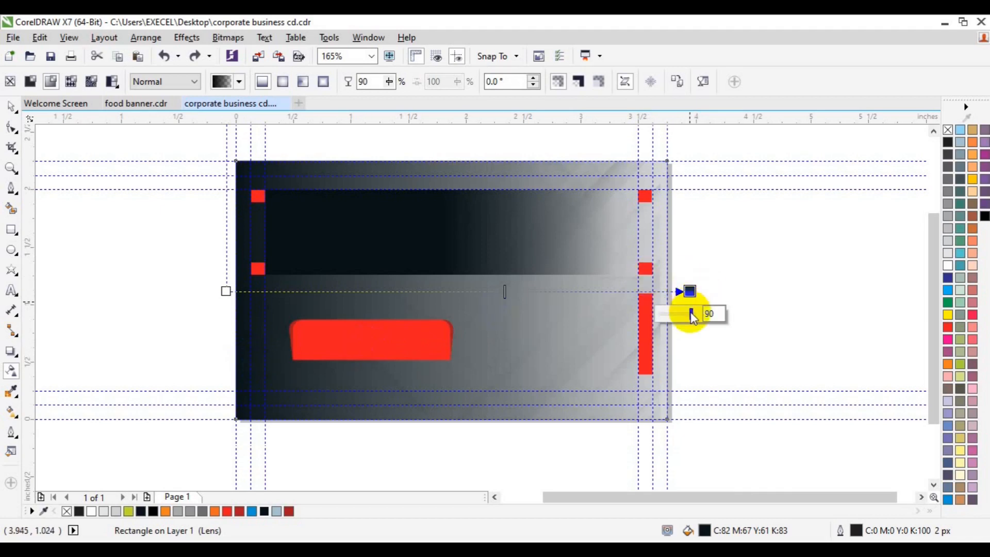
pyautogui.click(686, 313)
pyautogui.moveTo(686, 312); pyautogui.dragTo(685, 313)
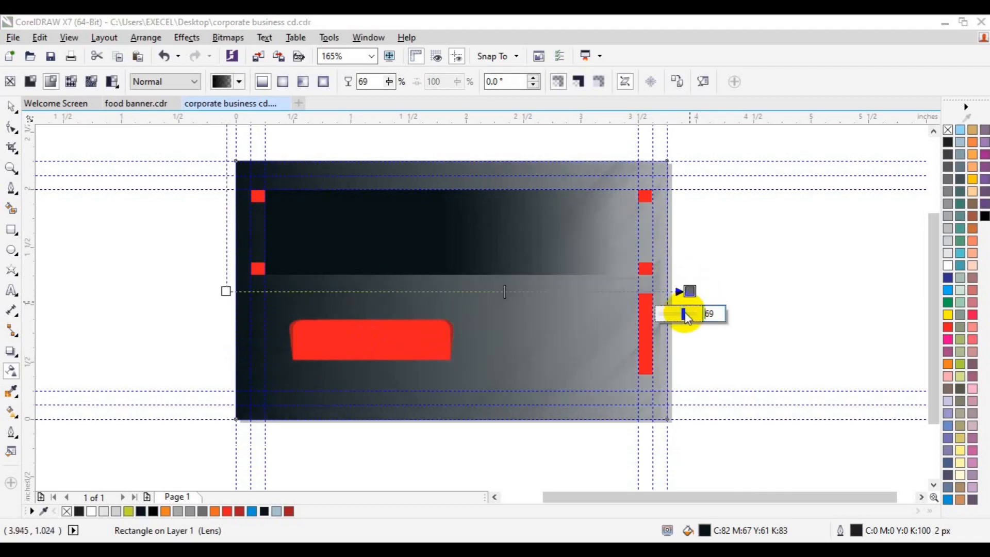
pyautogui.moveTo(682, 312); pyautogui.dragTo(682, 313)
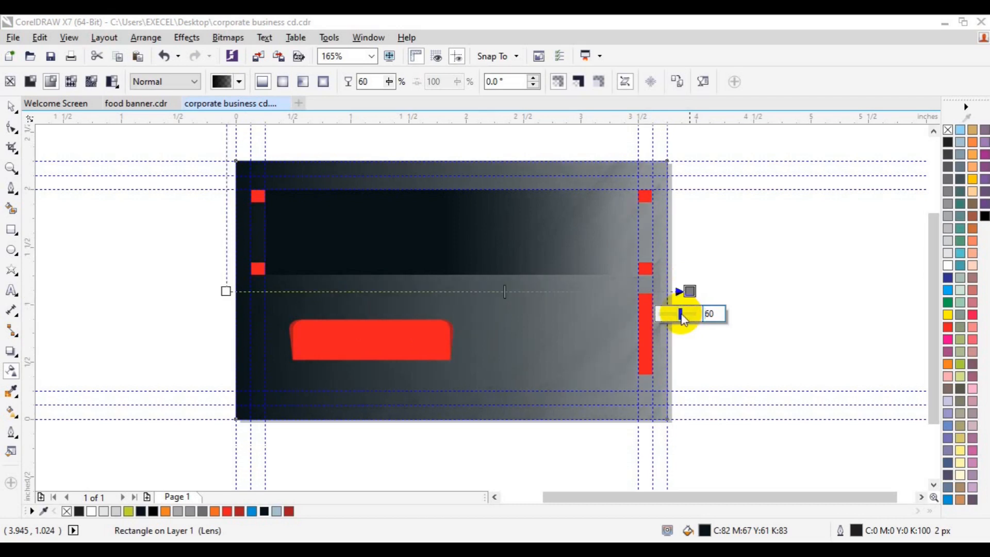
pyautogui.moveTo(683, 313); pyautogui.dragTo(684, 314)
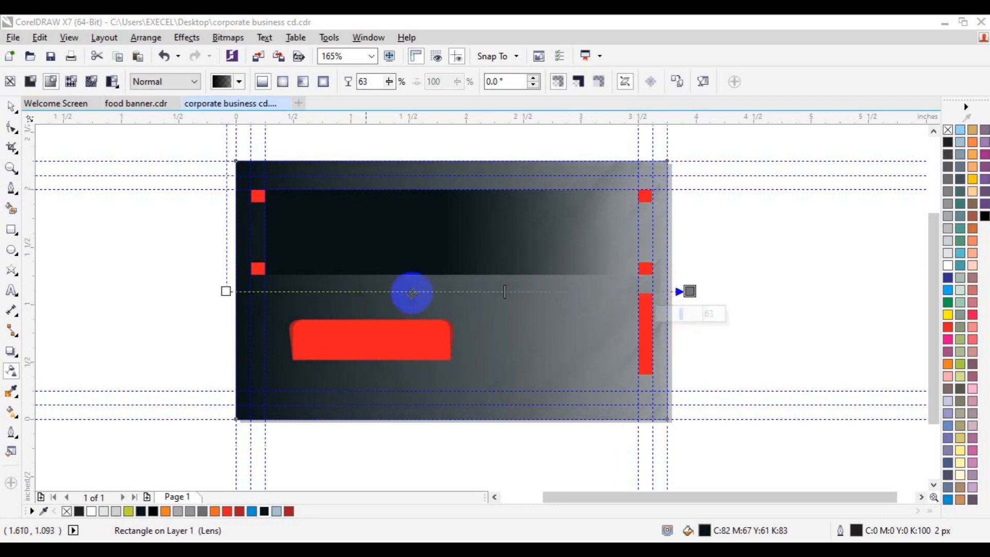
pyautogui.click(11, 108)
pyautogui.click(109, 237)
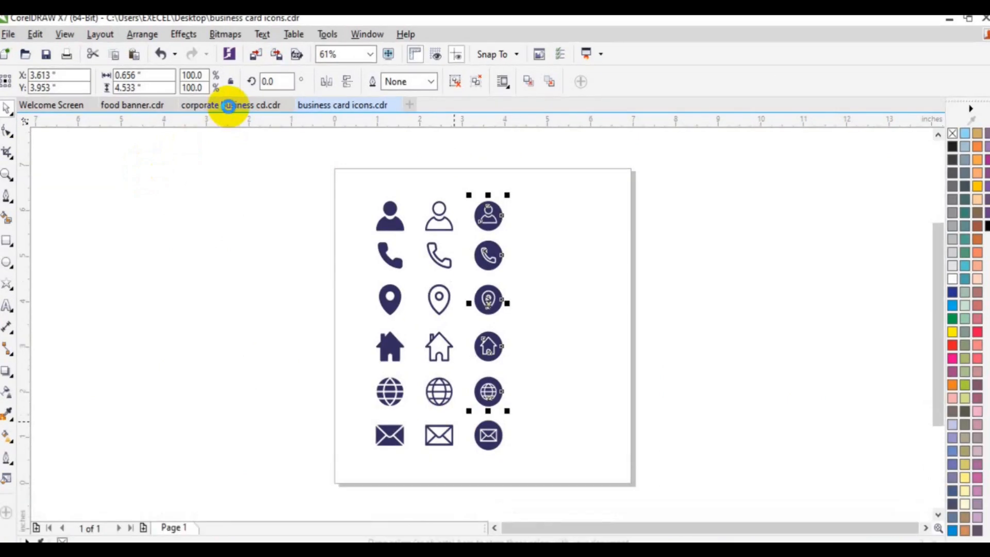
# Scale the pasted contact icon group to 28.7% and set it to the right of the card.
pyautogui.click(249, 106)
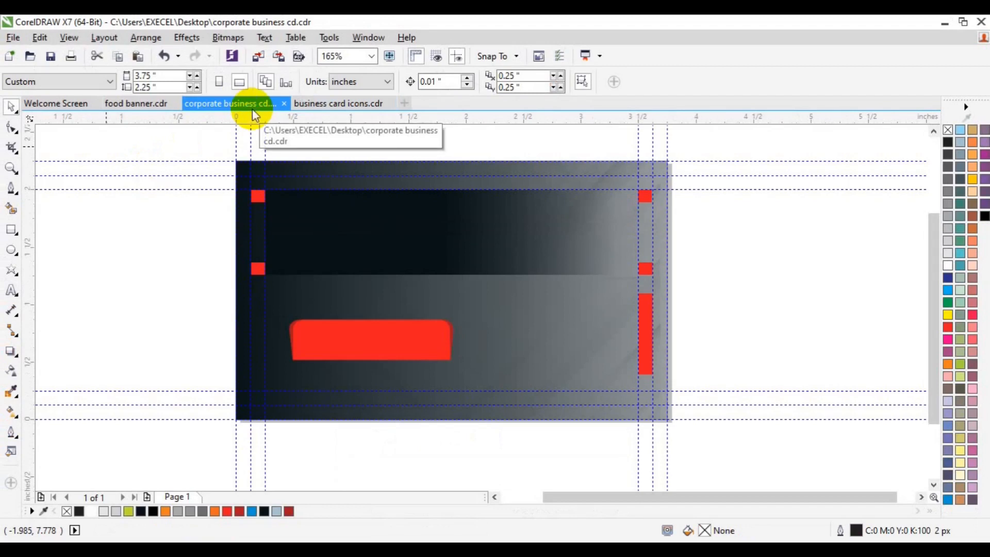
pyautogui.moveTo(472, 240); pyautogui.dragTo(452, 429)
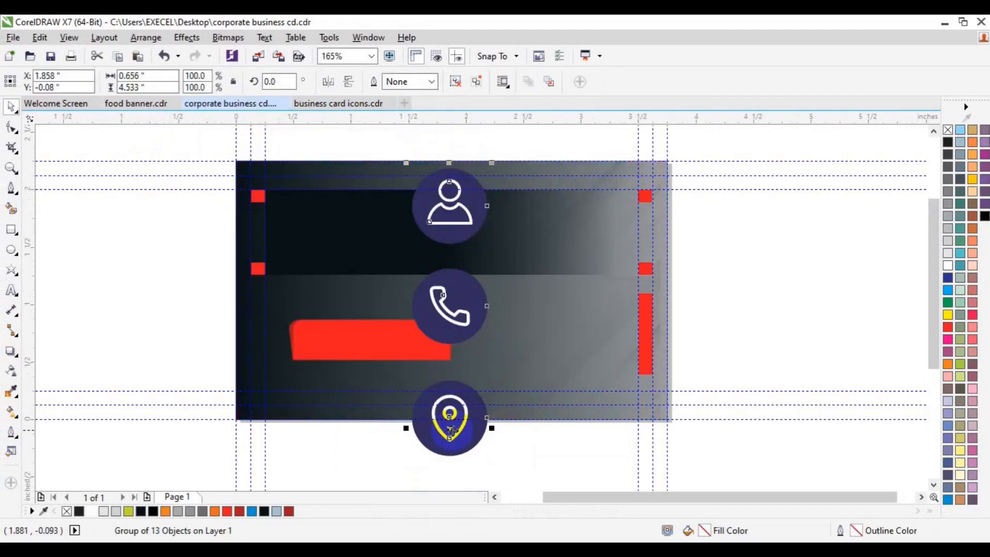
pyautogui.moveTo(491, 164); pyautogui.dragTo(465, 306)
pyautogui.moveTo(450, 431); pyautogui.dragTo(751, 298)
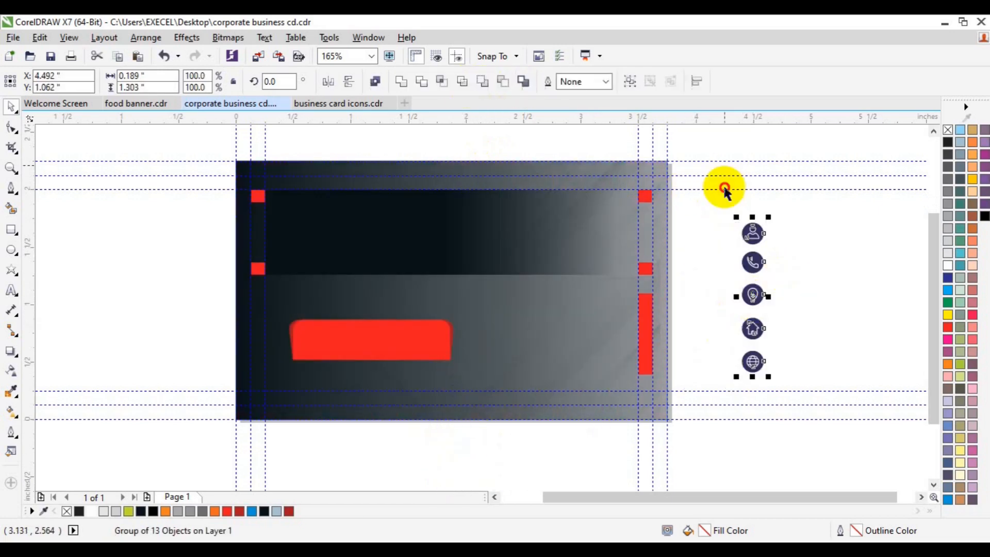
# Delete the person icon's circle and group the remaining glyph on the red bar's left end.
pyautogui.click(820, 268)
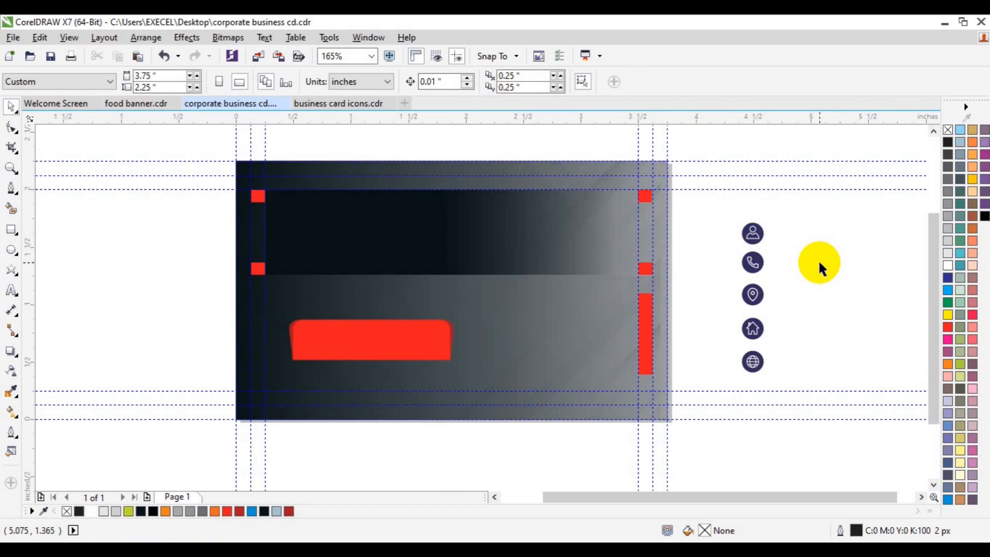
pyautogui.click(753, 233)
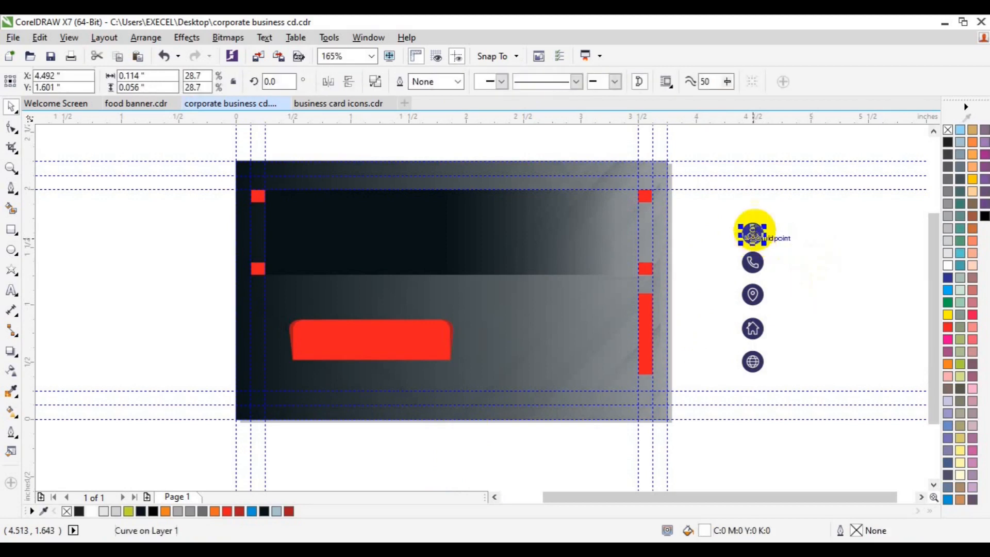
pyautogui.click(788, 232)
pyautogui.click(762, 232)
pyautogui.press('Delete')
pyautogui.moveTo(791, 219); pyautogui.dragTo(329, 355)
pyautogui.hotkey('ctrl', 'g')
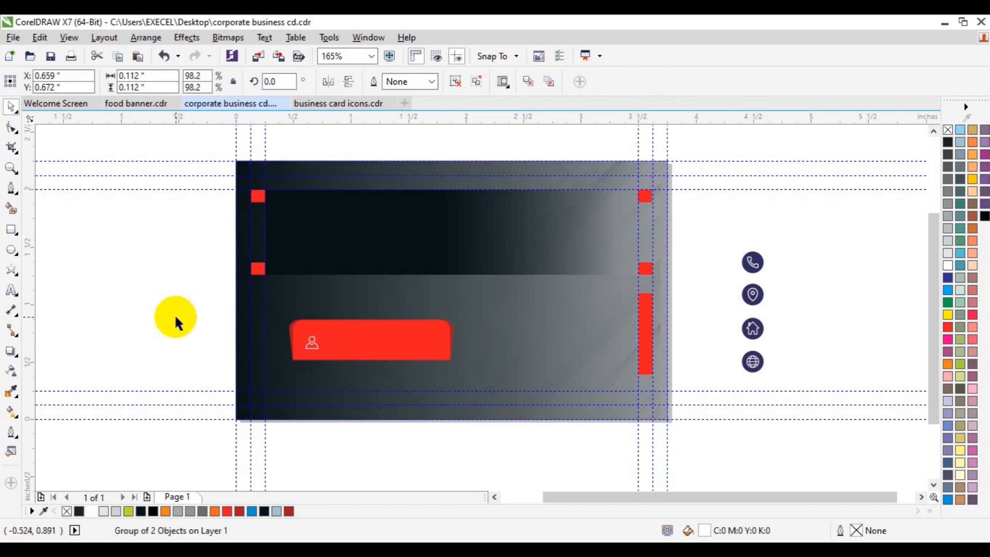
pyautogui.click(174, 316)
pyautogui.click(12, 290)
# Type the cardholder's name and format it as Lato Bold, 12 pt.
pyautogui.click(145, 341)
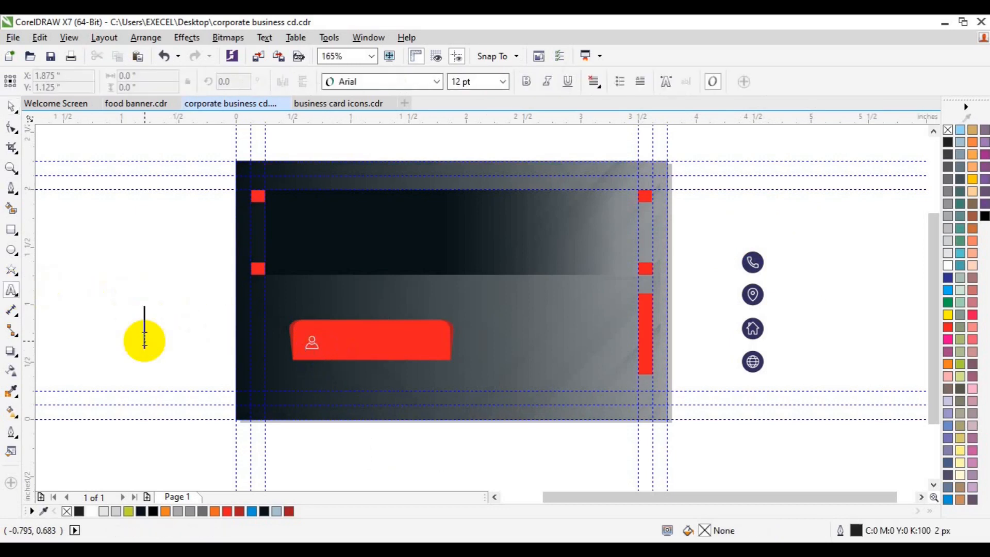
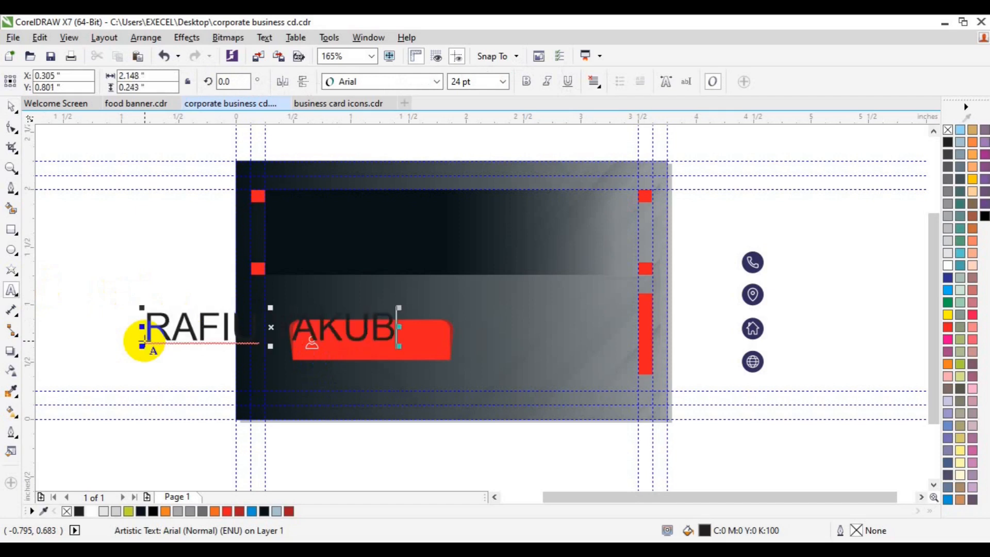
pyautogui.hotkey('ctrl', 'a')
pyautogui.click(503, 82)
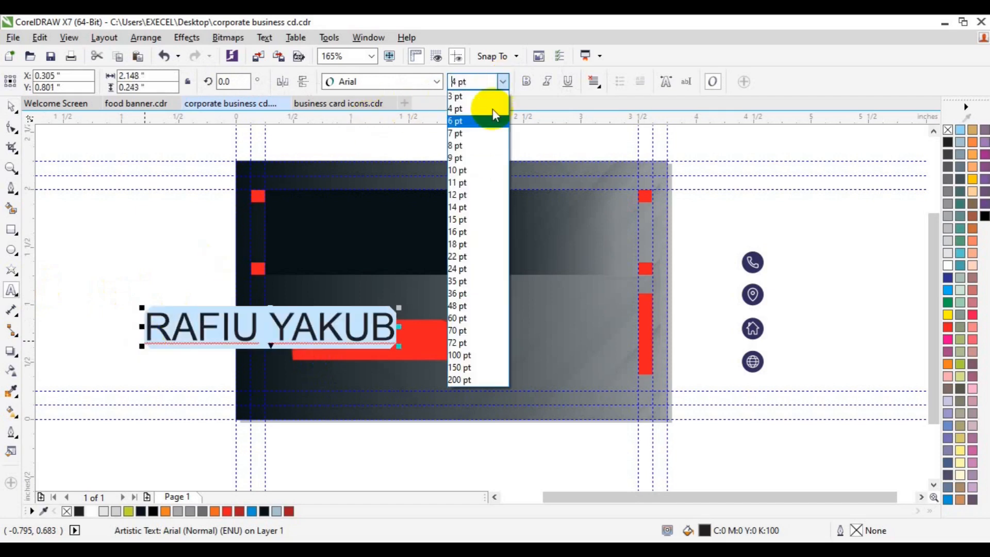
pyautogui.click(480, 195)
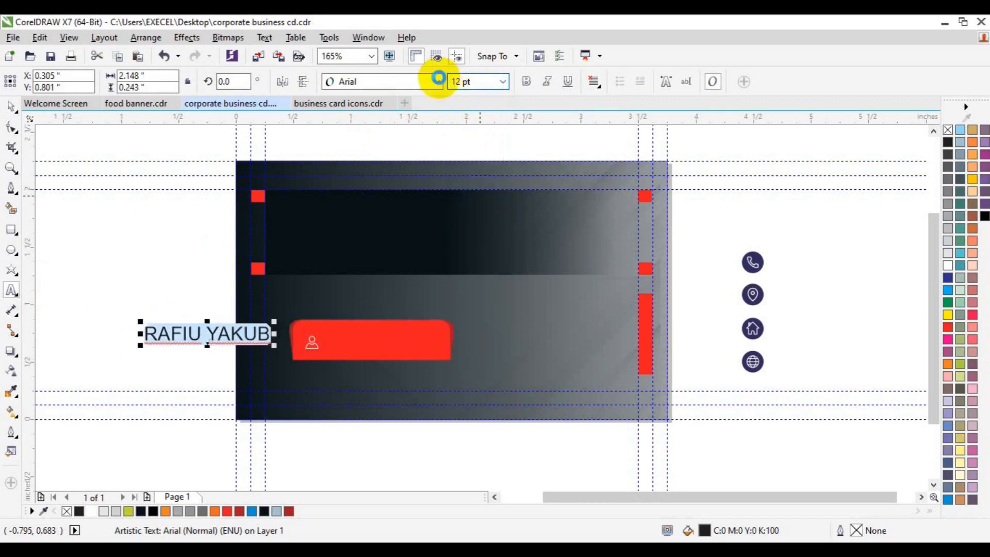
pyautogui.click(525, 82)
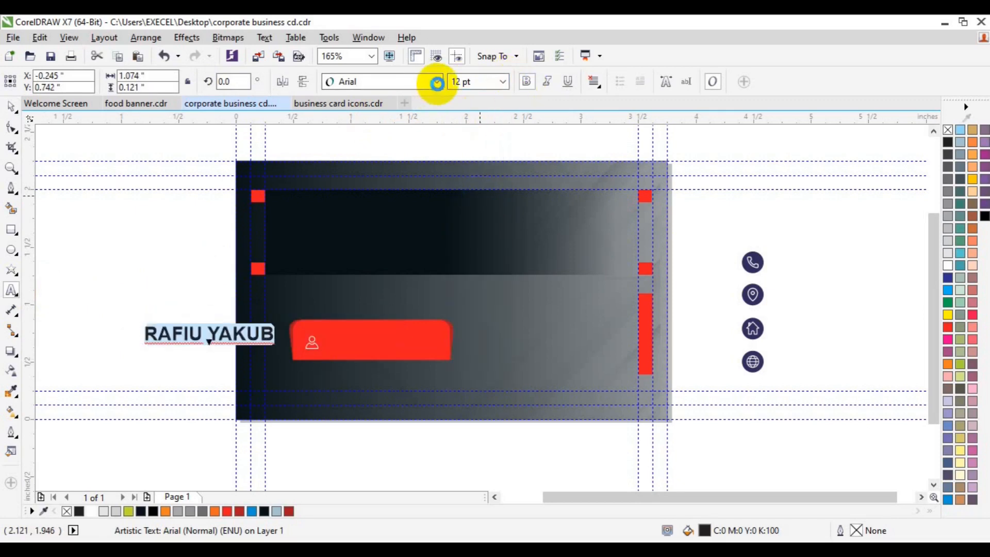
pyautogui.click(438, 83)
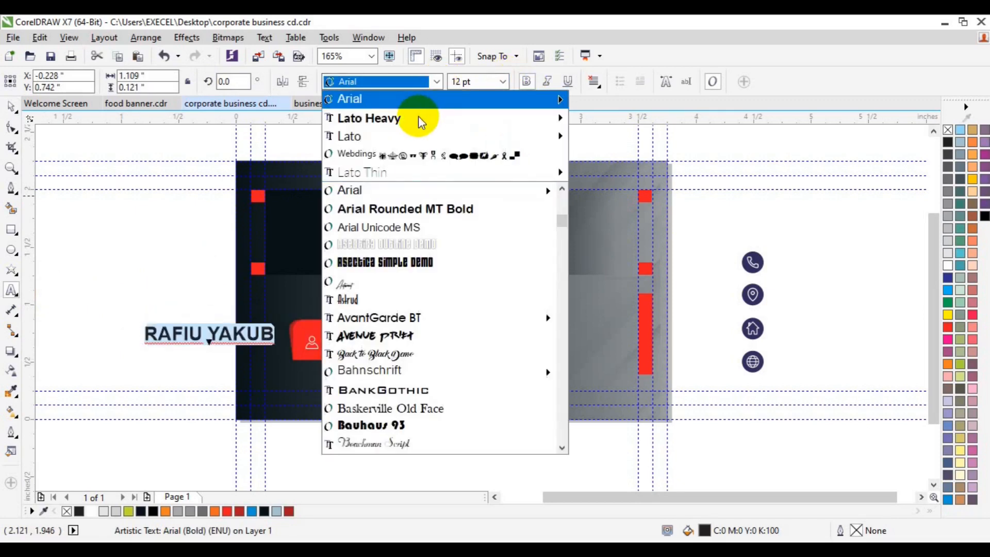
pyautogui.moveTo(418, 118)
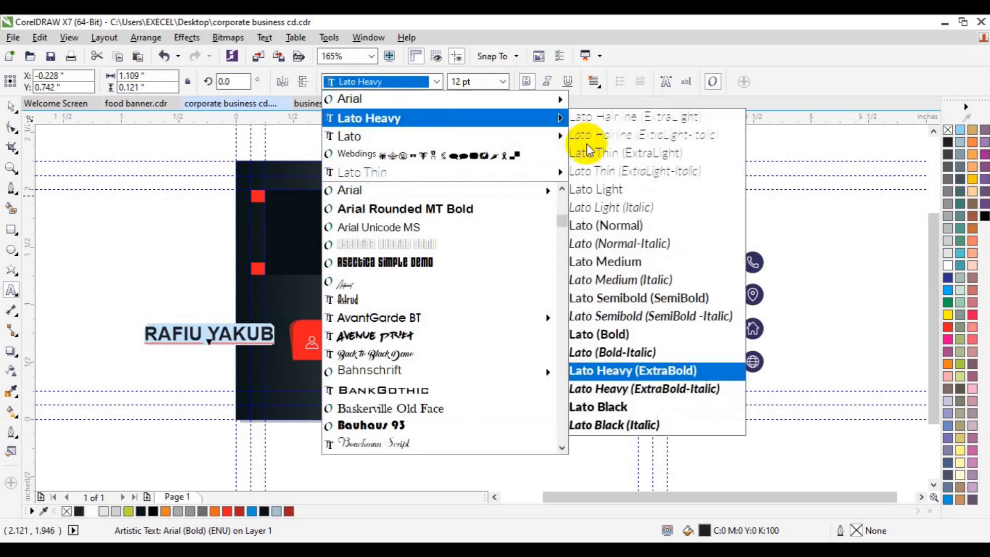
pyautogui.click(639, 337)
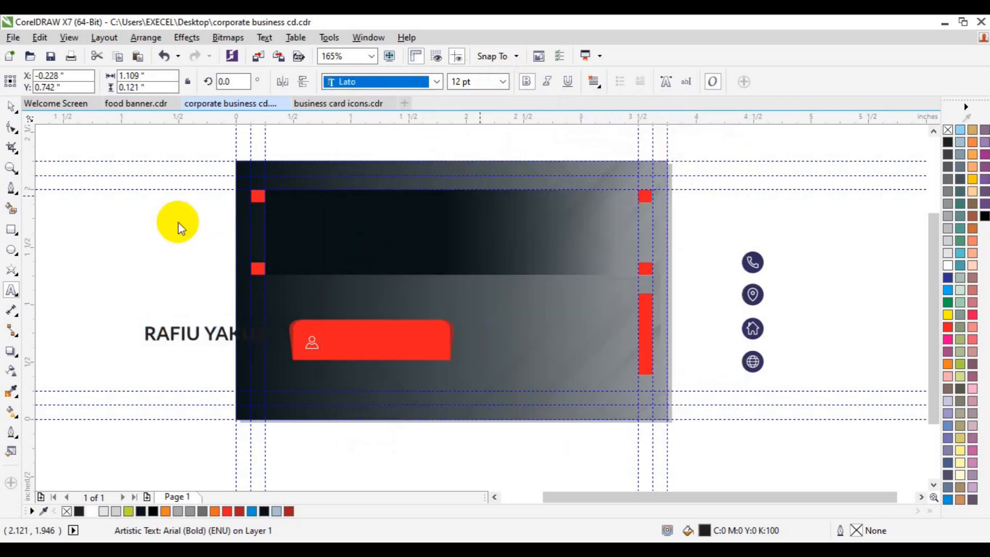
# Move the name text onto the red bar beside the person icon.
pyautogui.click(11, 106)
pyautogui.click(208, 334)
pyautogui.moveTo(208, 334); pyautogui.dragTo(382, 336)
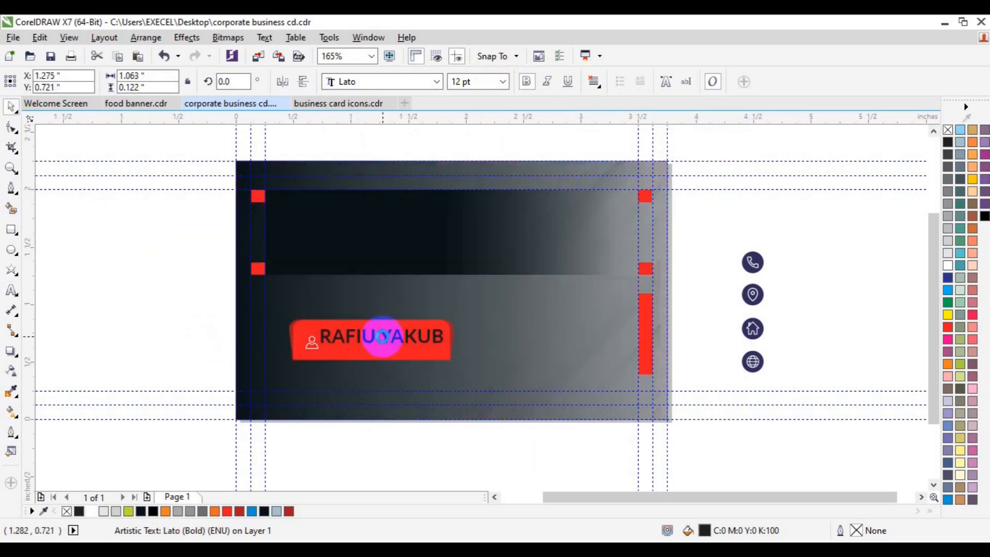
# Unbold the name's second word and add a 6 pt CREATIVE DIRECTOR title under the name.
pyautogui.hotkey('ctrl', 'k')
pyautogui.click(412, 335)
pyautogui.click(527, 79)
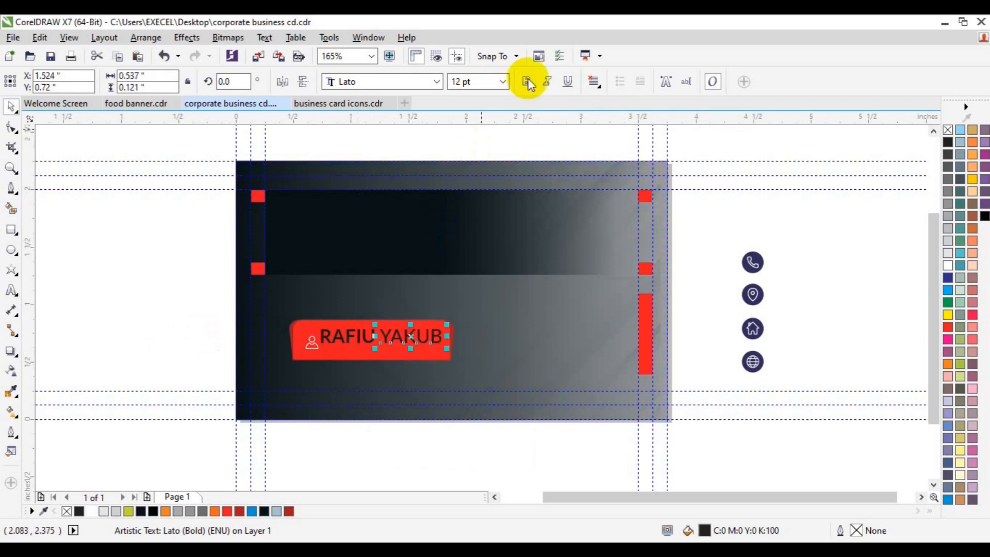
pyautogui.hotkey('ctrl', 'd')
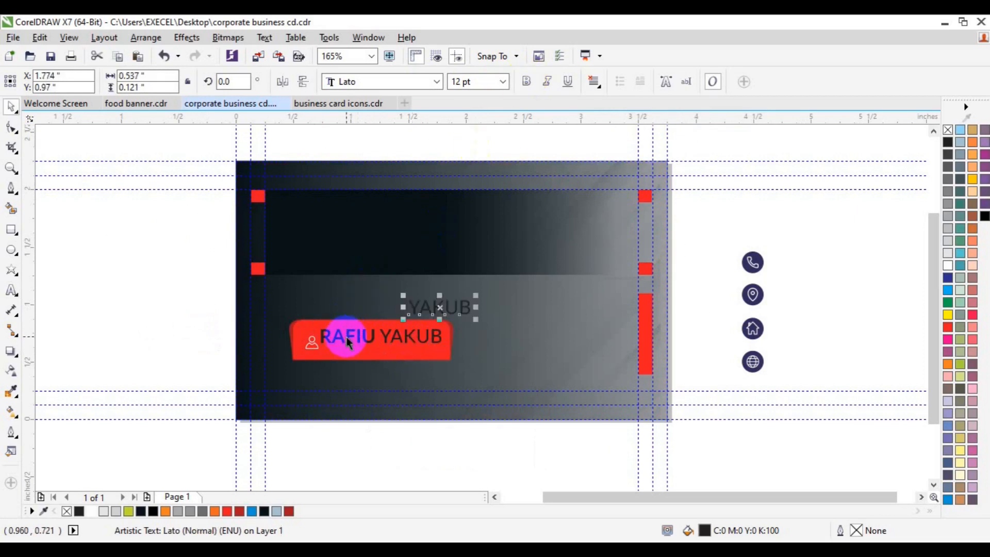
pyautogui.click(11, 291)
pyautogui.press('Delete')
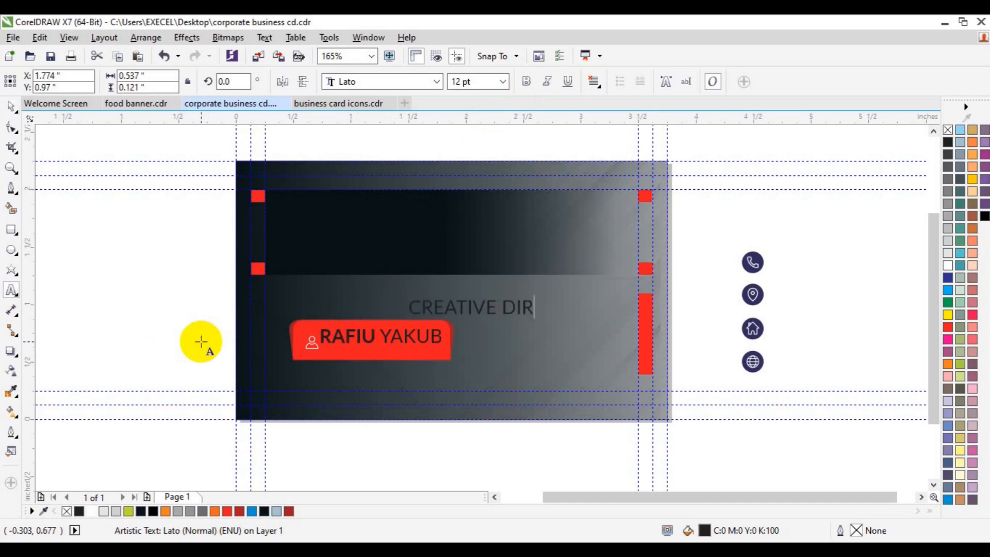
pyautogui.hotkey('ctrl', 'a')
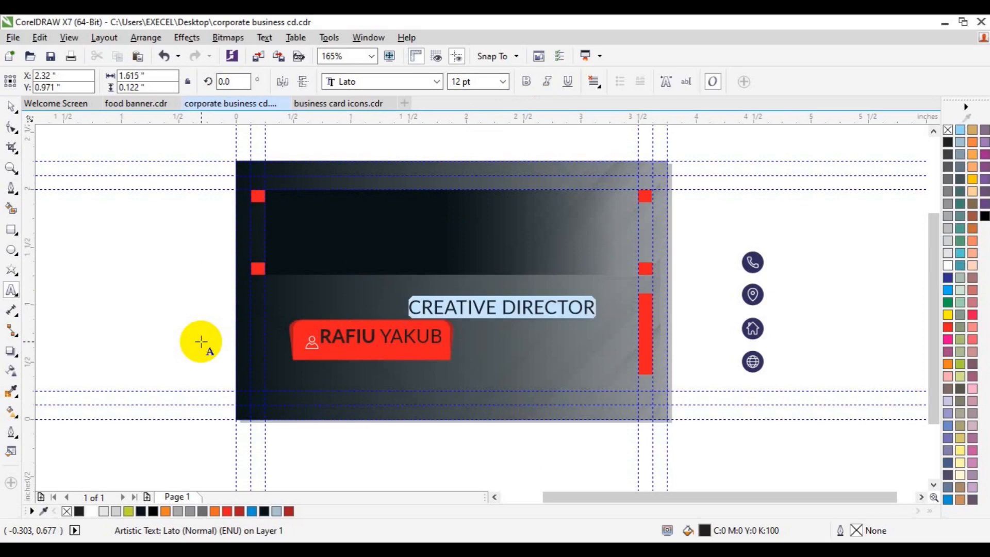
pyautogui.click(503, 81)
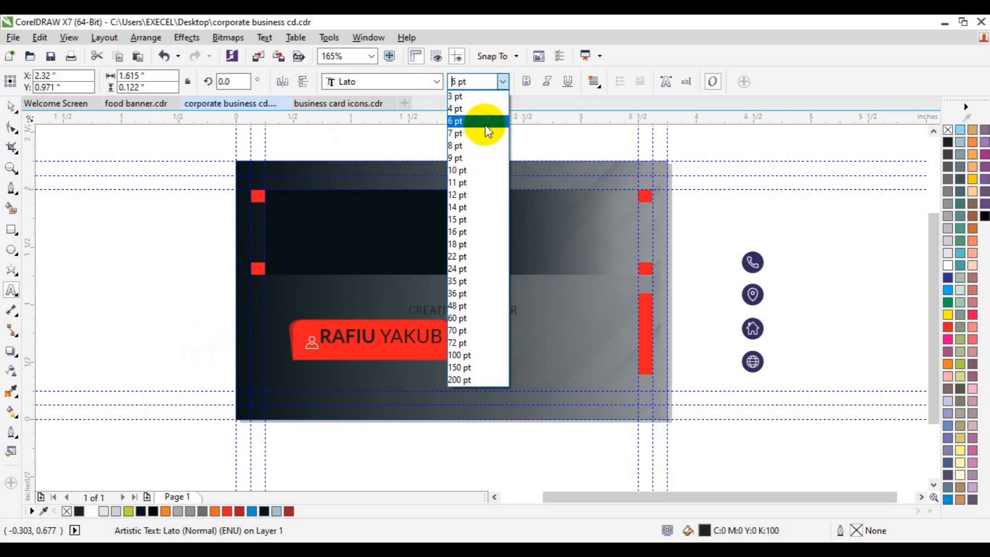
pyautogui.click(482, 122)
pyautogui.click(10, 109)
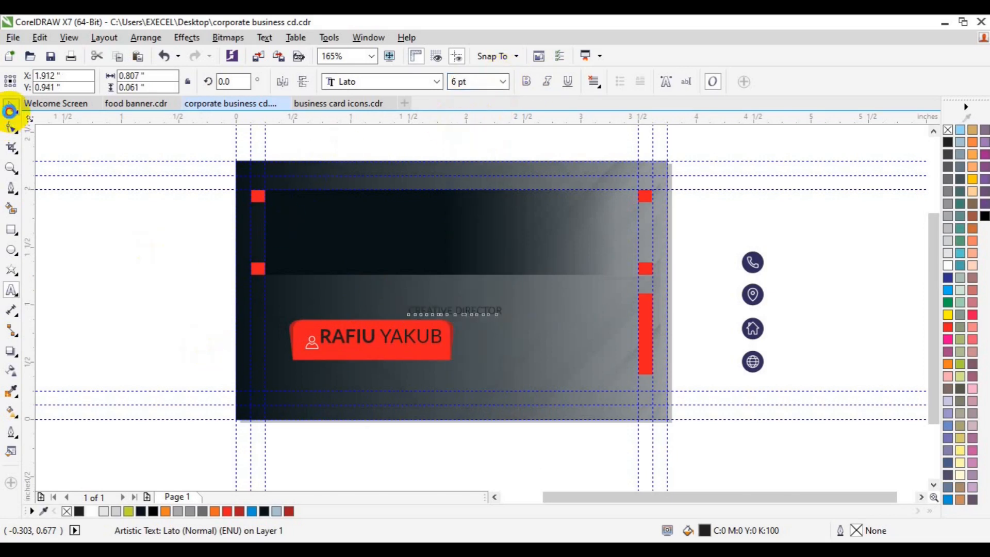
pyautogui.click(460, 318)
pyautogui.moveTo(456, 315); pyautogui.dragTo(388, 352)
# Nudge the CREATIVE DIRECTOR line into place and group it with the name.
pyautogui.keyDown('shift'); pyautogui.click(391, 343); pyautogui.keyUp('shift')
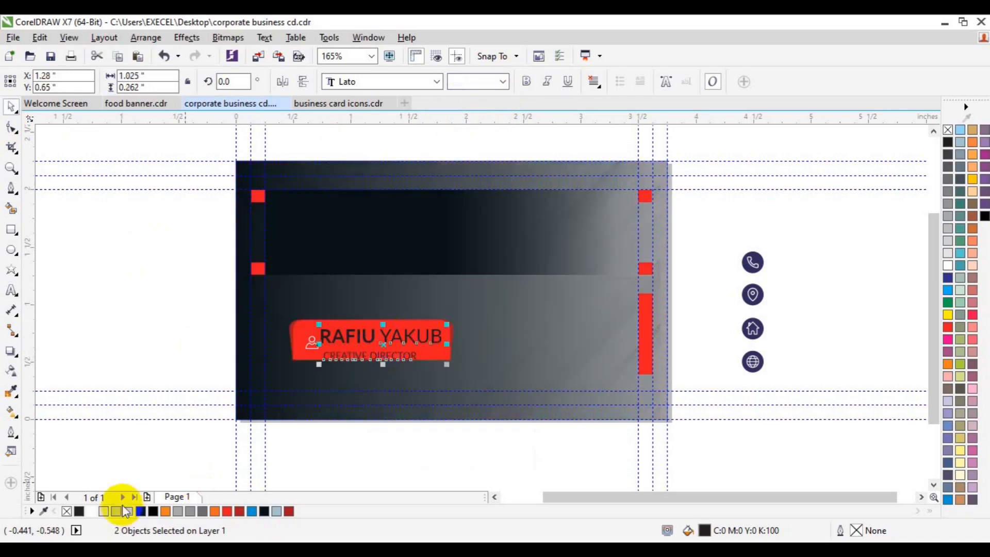
pyautogui.click(170, 338)
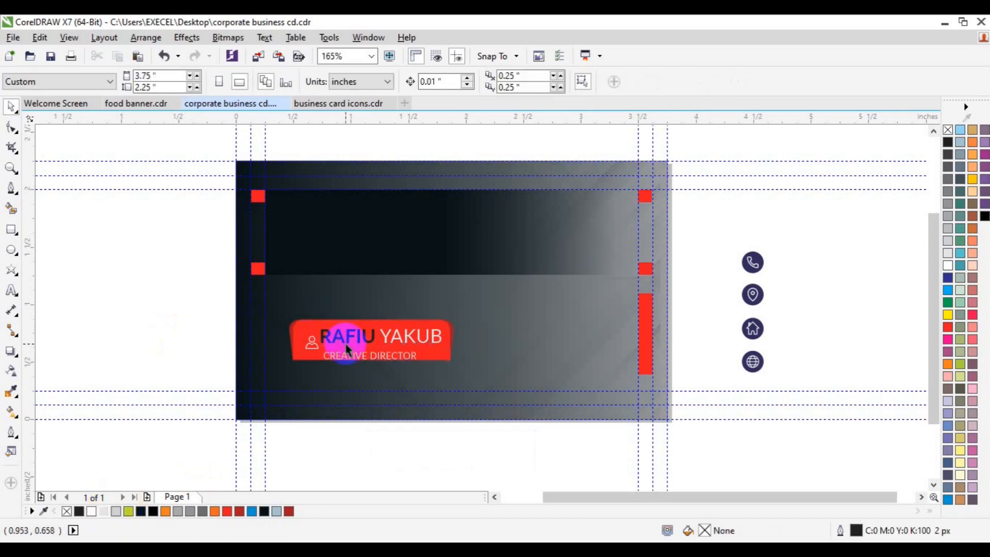
pyautogui.click(403, 342)
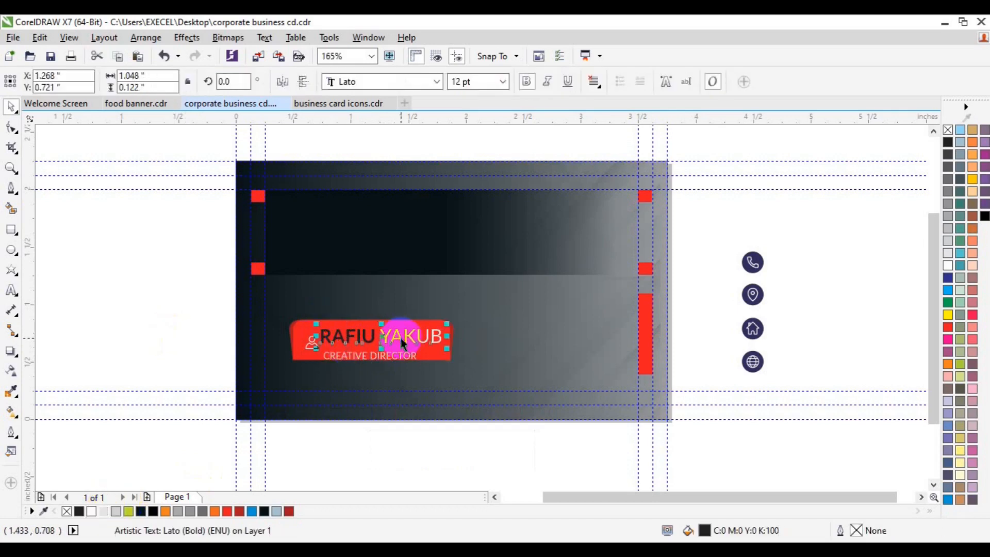
pyautogui.hotkey('ctrl', 'k')
pyautogui.hotkey('ctrl', 'g')
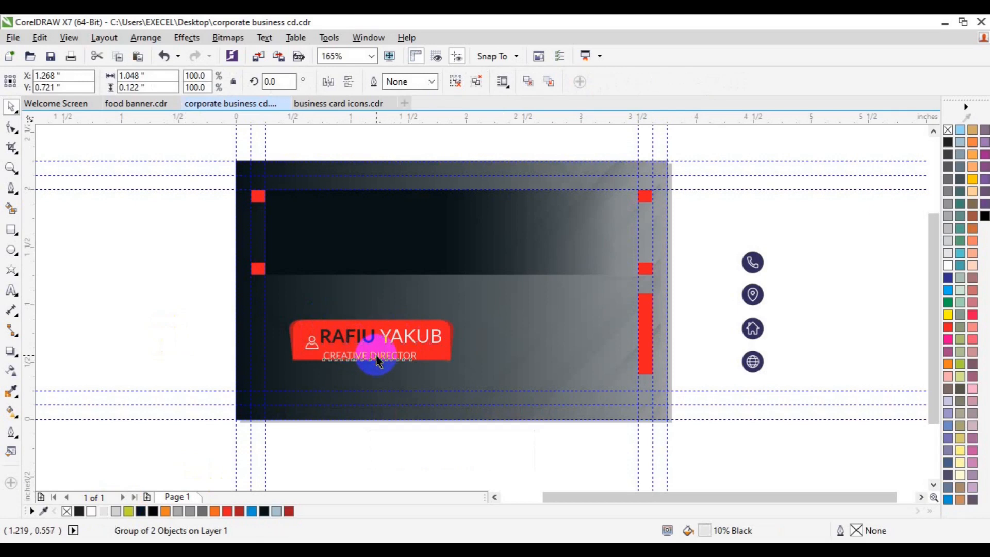
pyautogui.moveTo(368, 364); pyautogui.dragTo(359, 356)
pyautogui.keyDown('shift'); pyautogui.click(374, 334); pyautogui.keyUp('shift')
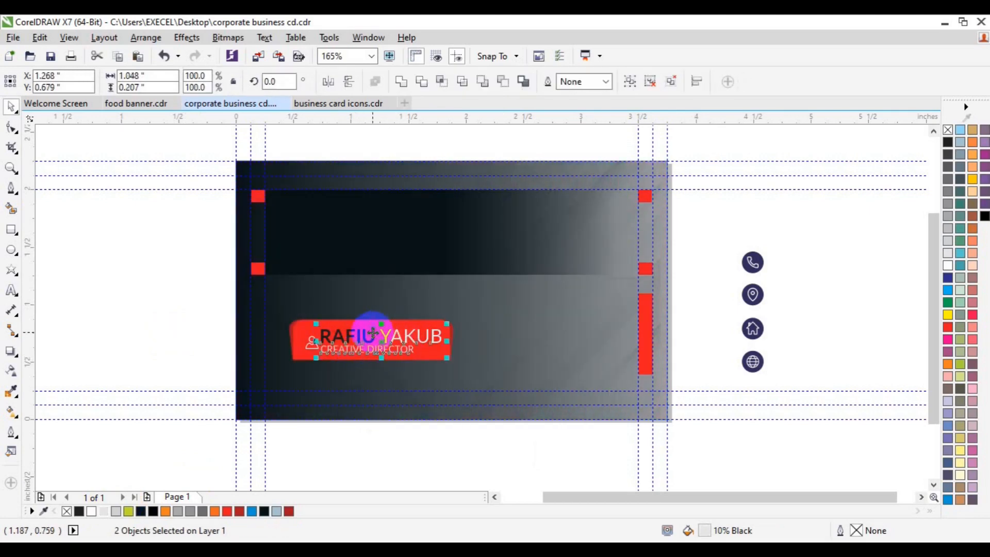
pyautogui.hotkey('ctrl', 'g')
# Enlarge the person icon to about 0.192 inches, group it with the text, and centre on the badge.
pyautogui.click(310, 351)
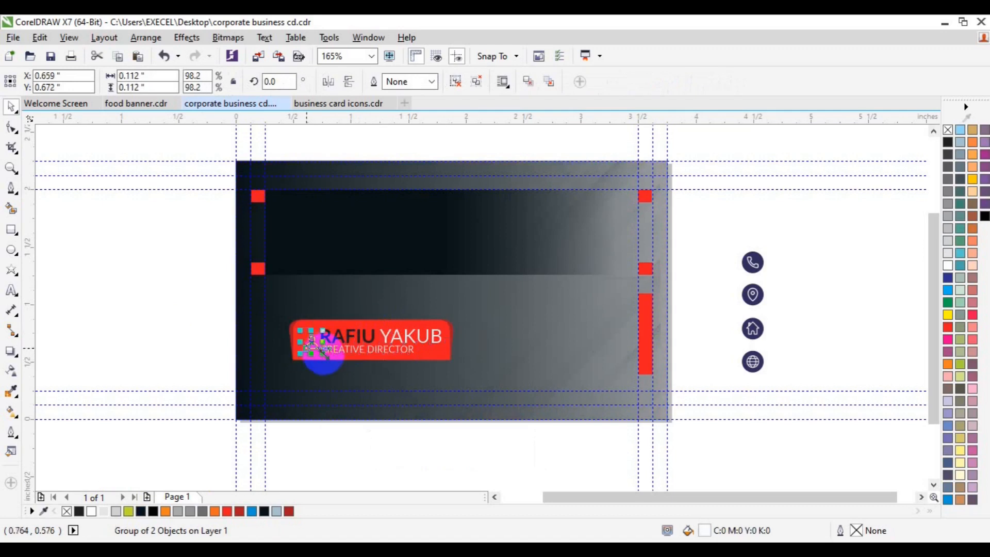
pyautogui.moveTo(327, 357); pyautogui.dragTo(306, 341)
pyautogui.keyDown('shift'); pyautogui.click(364, 352); pyautogui.keyUp('shift')
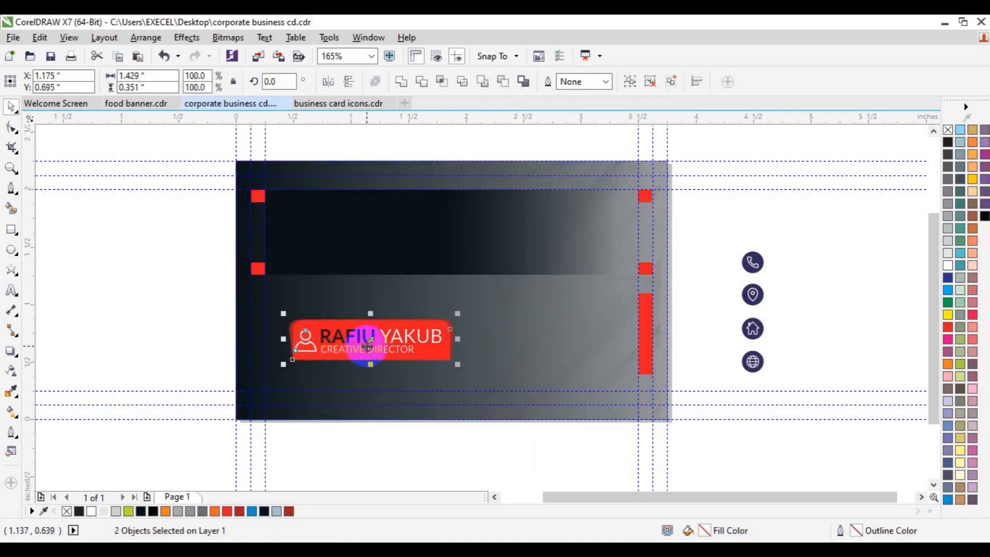
pyautogui.hotkey('ctrl', 'g')
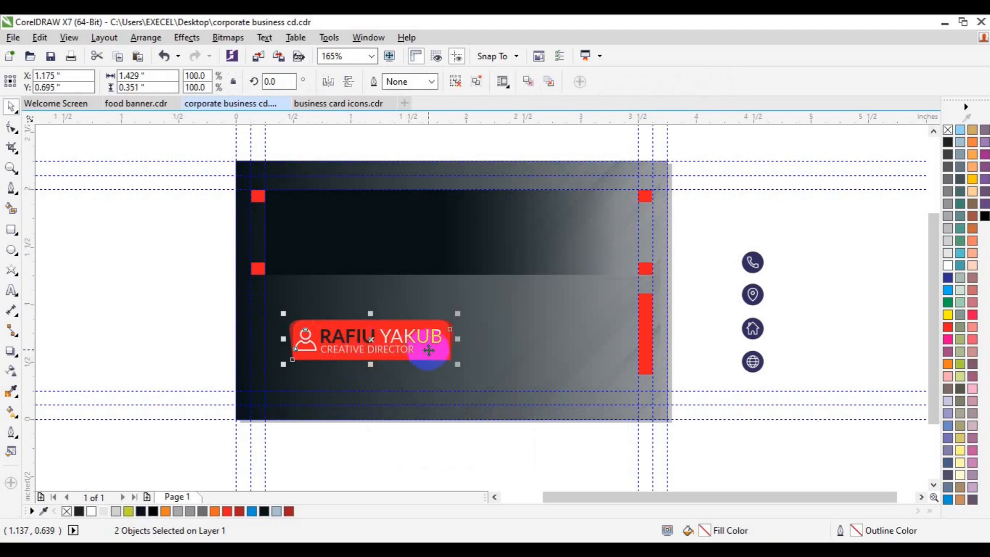
pyautogui.click(162, 321)
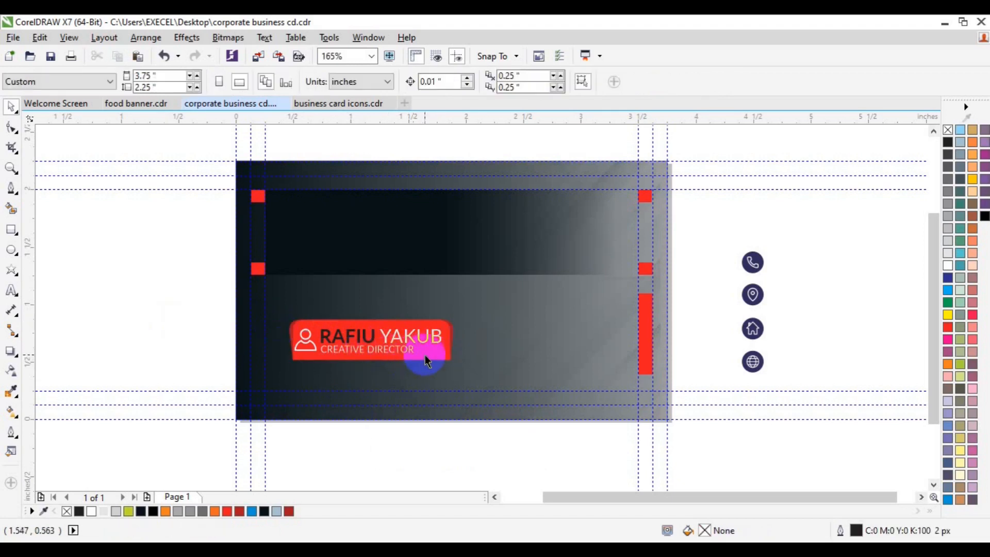
pyautogui.click(426, 355)
pyautogui.keyDown('shift'); pyautogui.click(400, 353); pyautogui.keyUp('shift')
pyautogui.press('c')
pyautogui.press('e')
# Undo the badge move, ungroup the red badge, and regroup the person icon with the name text.
pyautogui.click(217, 346)
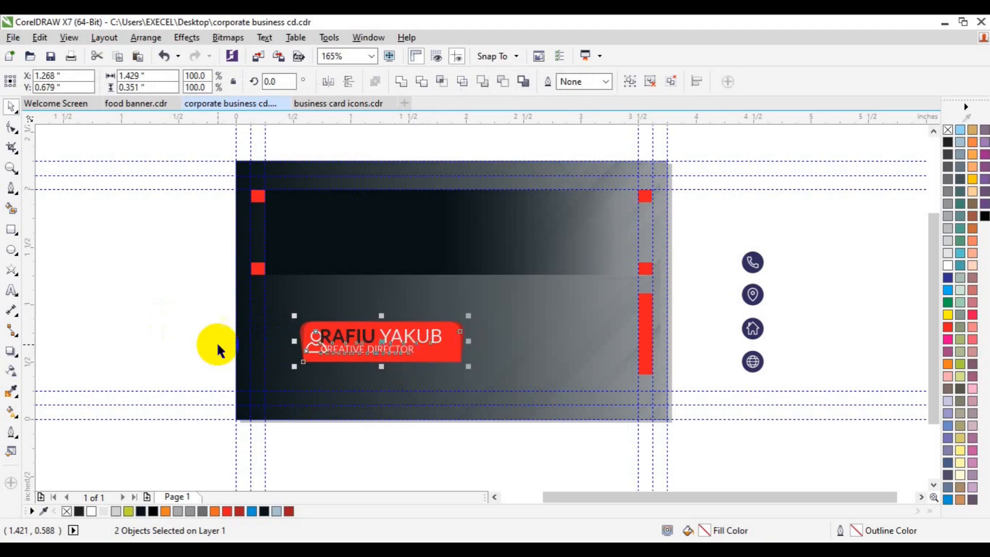
pyautogui.click(364, 350)
pyautogui.hotkey('ctrl', 'z')
pyautogui.click(196, 309)
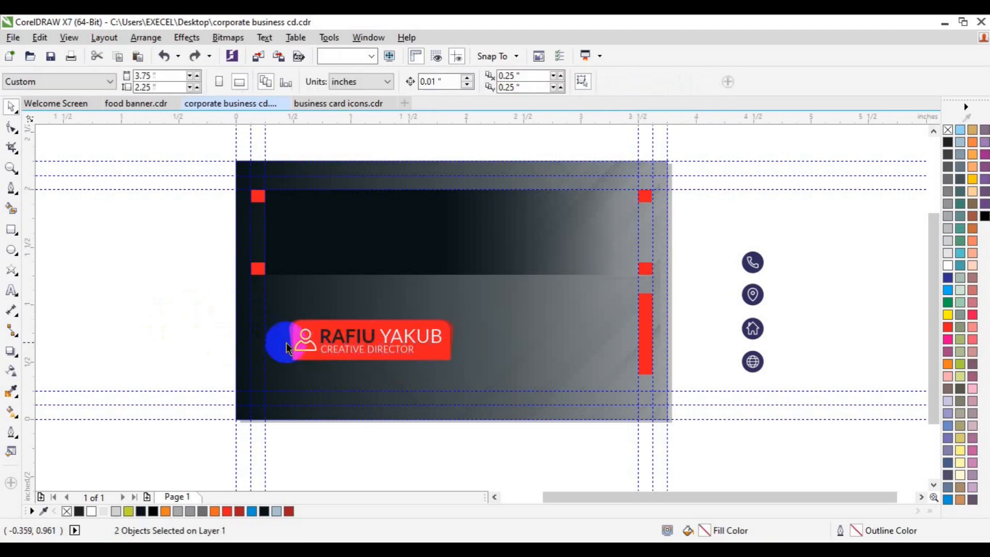
pyautogui.click(304, 344)
pyautogui.click(462, 86)
pyautogui.click(206, 285)
pyautogui.click(304, 341)
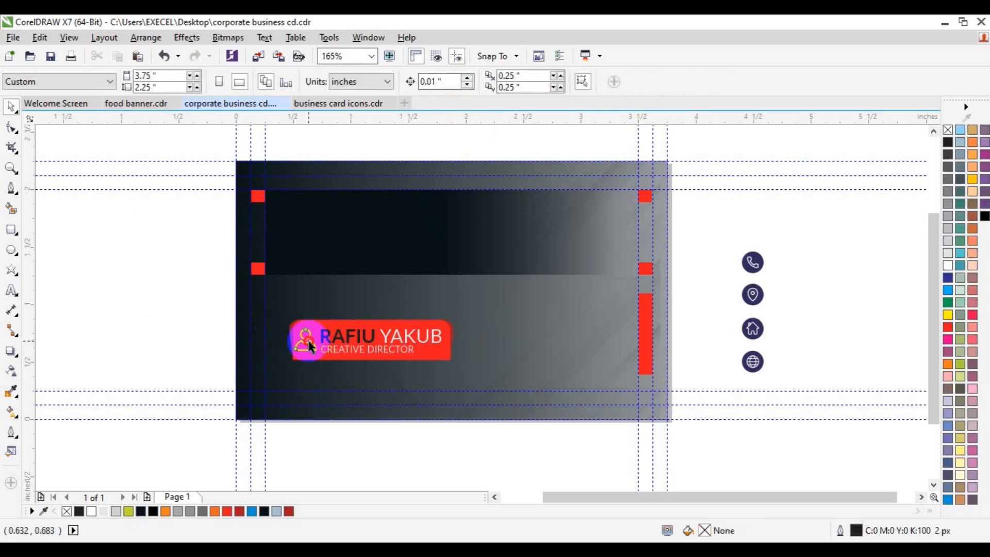
pyautogui.click(342, 342)
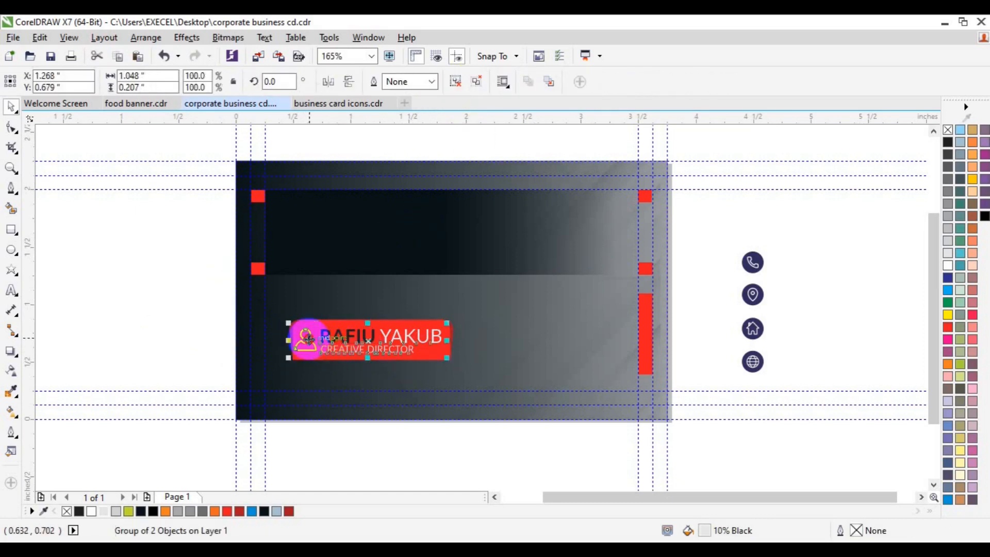
pyautogui.keyDown('shift'); pyautogui.click(308, 338); pyautogui.keyUp('shift')
pyautogui.hotkey('ctrl', 'g')
# Centre the name group on the red shape, group them, and place the badge at the card's lower left.
pyautogui.keyDown('shift'); pyautogui.click(338, 322); pyautogui.keyUp('shift')
pyautogui.press('c')
pyautogui.press('e')
pyautogui.hotkey('ctrl', 'g')
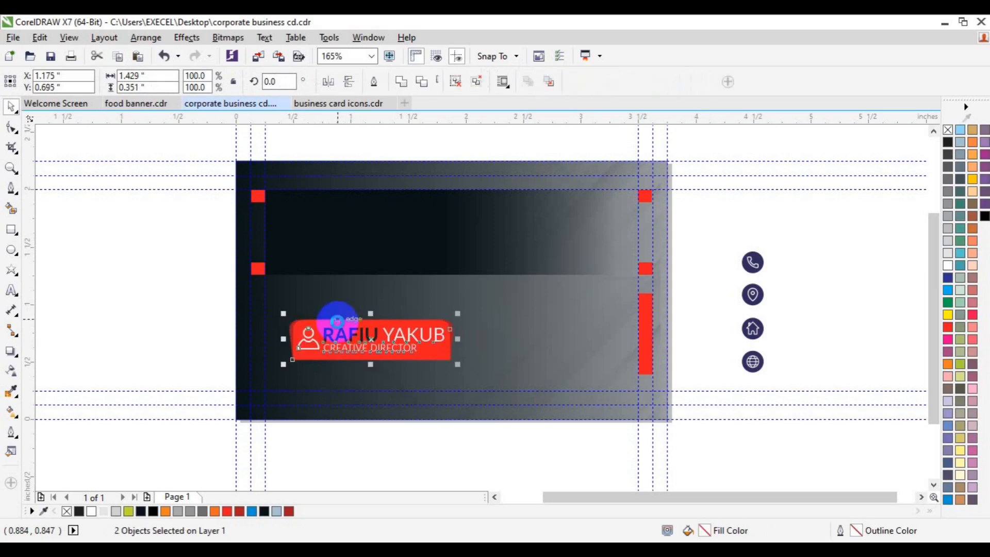
pyautogui.press('Left')
pyautogui.press('Left')
pyautogui.press('Left')
pyautogui.press('Left')
pyautogui.press('Left')
pyautogui.press('Left')
pyautogui.press('Left')
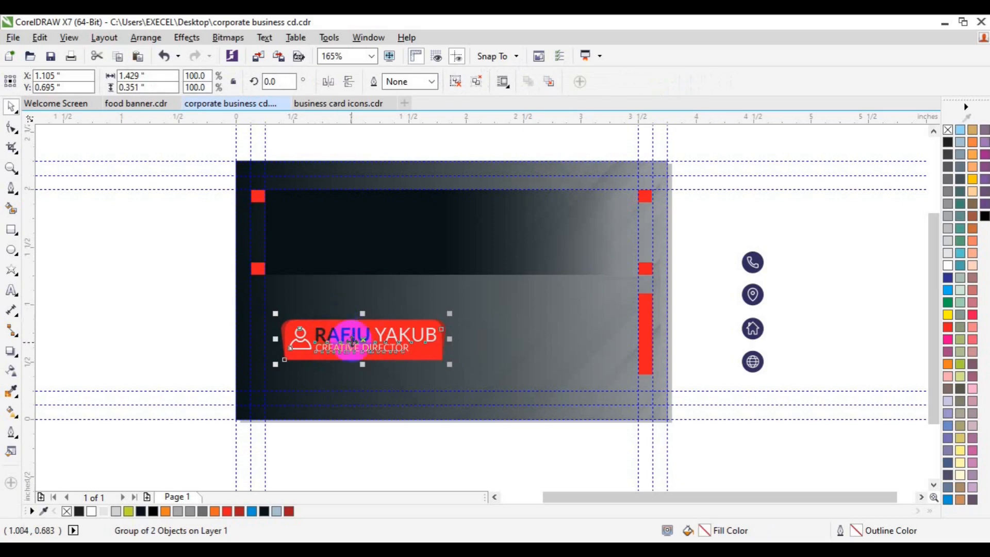
pyautogui.moveTo(357, 341); pyautogui.dragTo(342, 345)
pyautogui.moveTo(340, 353); pyautogui.dragTo(336, 360)
pyautogui.press('Right')
pyautogui.press('Right')
pyautogui.press('Right')
pyautogui.press('Right')
pyautogui.press('Right')
pyautogui.press('Right')
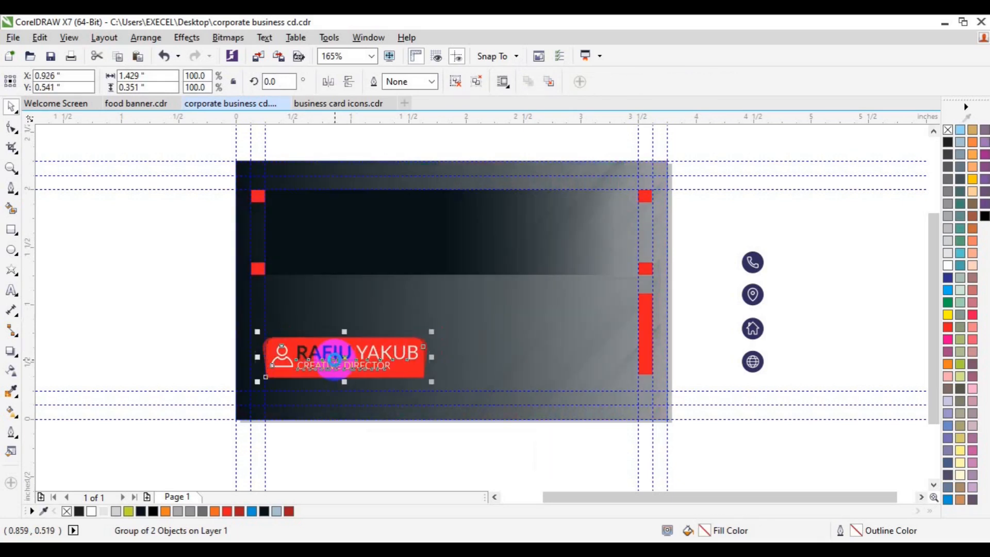
pyautogui.click(774, 232)
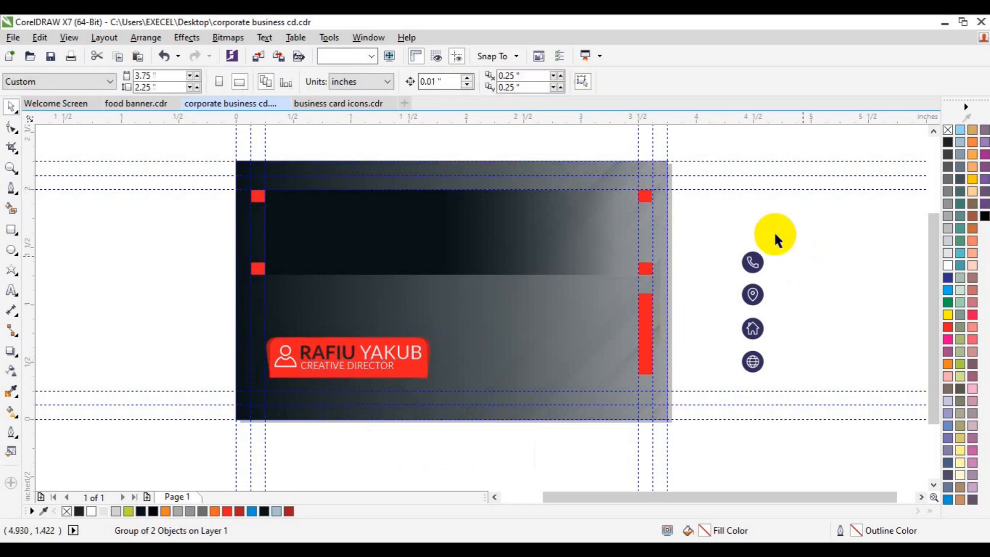
# Move the phone, location and home icons onto the card and fill their circles red.
pyautogui.moveTo(727, 230); pyautogui.dragTo(801, 351)
pyautogui.moveTo(752, 293); pyautogui.dragTo(613, 338)
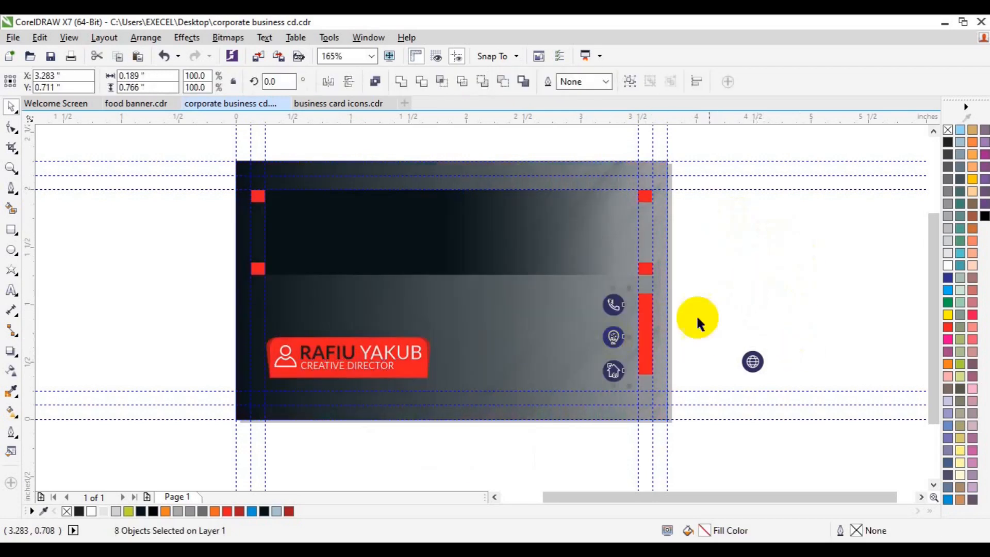
pyautogui.click(722, 304)
pyautogui.click(622, 341)
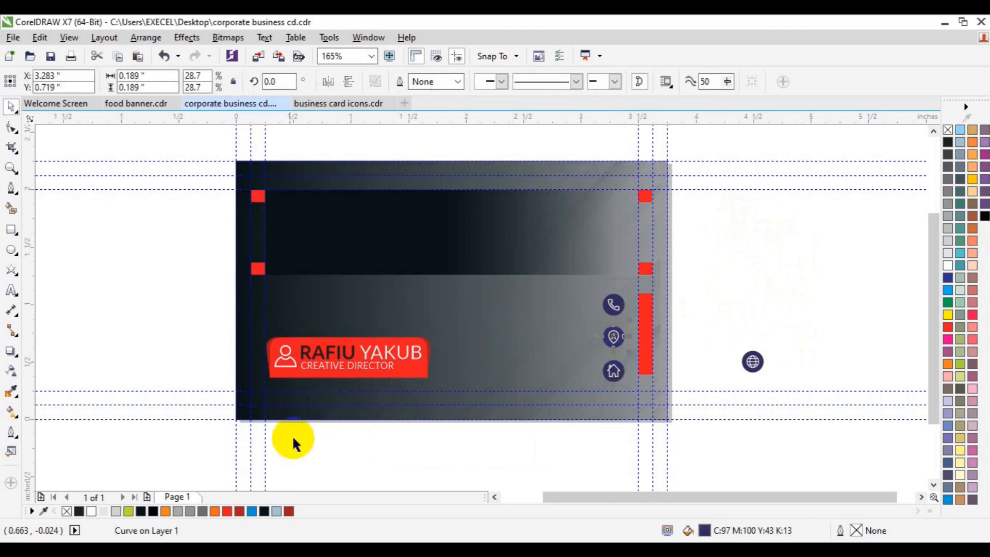
pyautogui.click(289, 511)
pyautogui.click(227, 510)
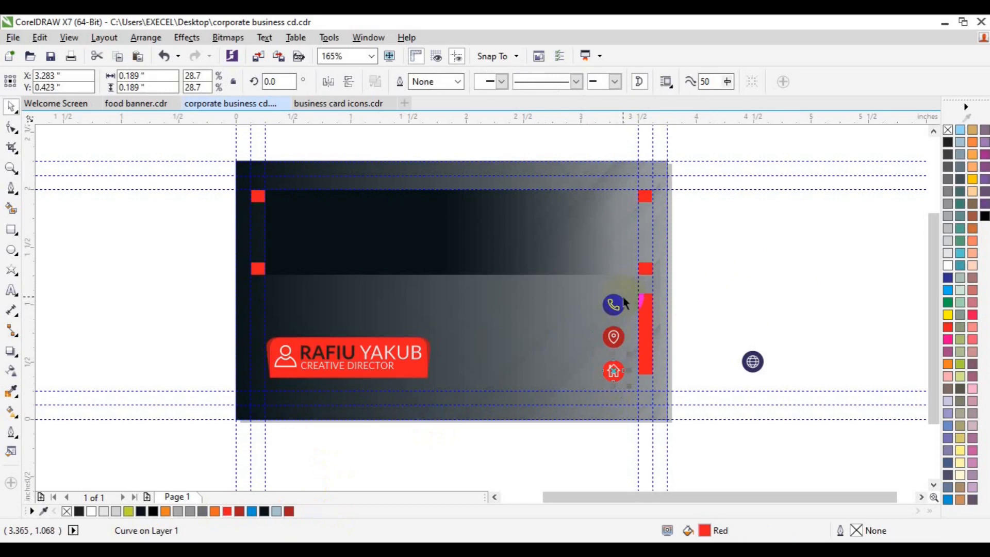
pyautogui.click(947, 327)
pyautogui.click(948, 326)
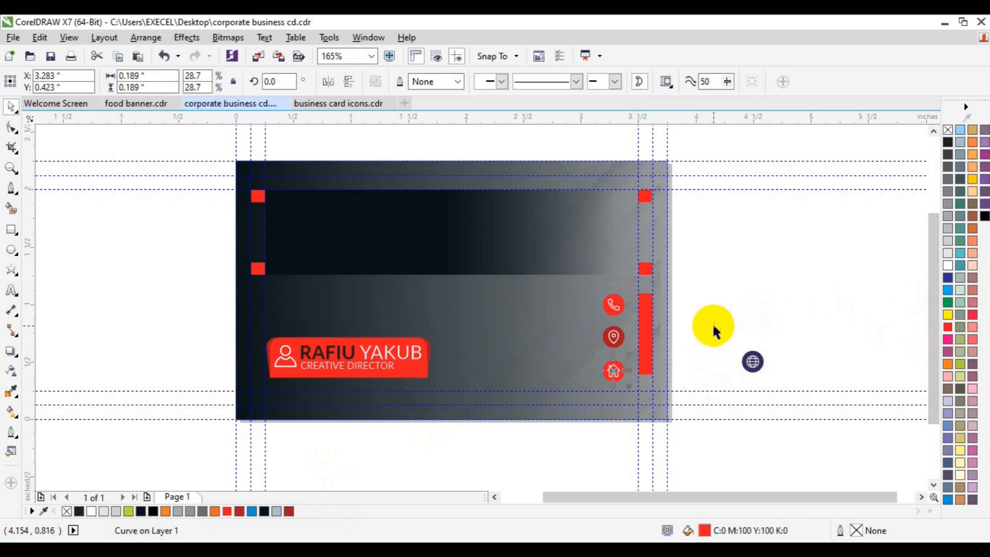
# Group the home icon's parts and line it up under the other icons.
pyautogui.moveTo(621, 394); pyautogui.dragTo(620, 394)
pyautogui.moveTo(702, 344); pyautogui.dragTo(575, 402)
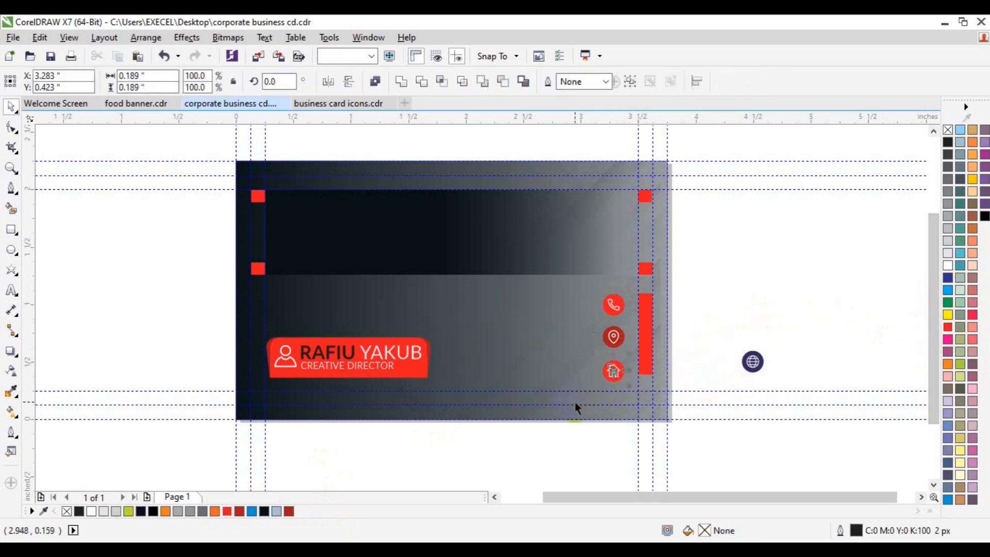
pyautogui.hotkey('ctrl', 'g')
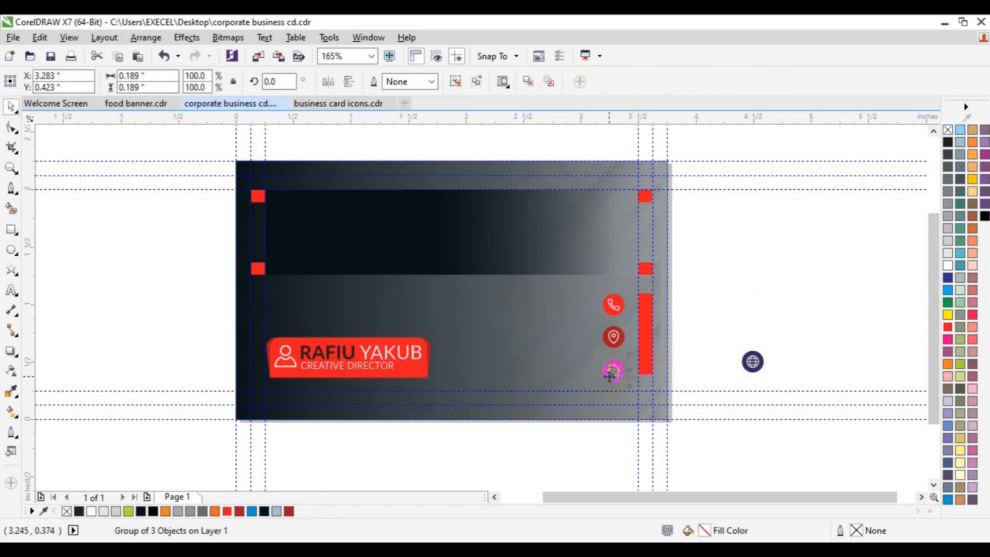
pyautogui.moveTo(612, 372); pyautogui.dragTo(564, 379)
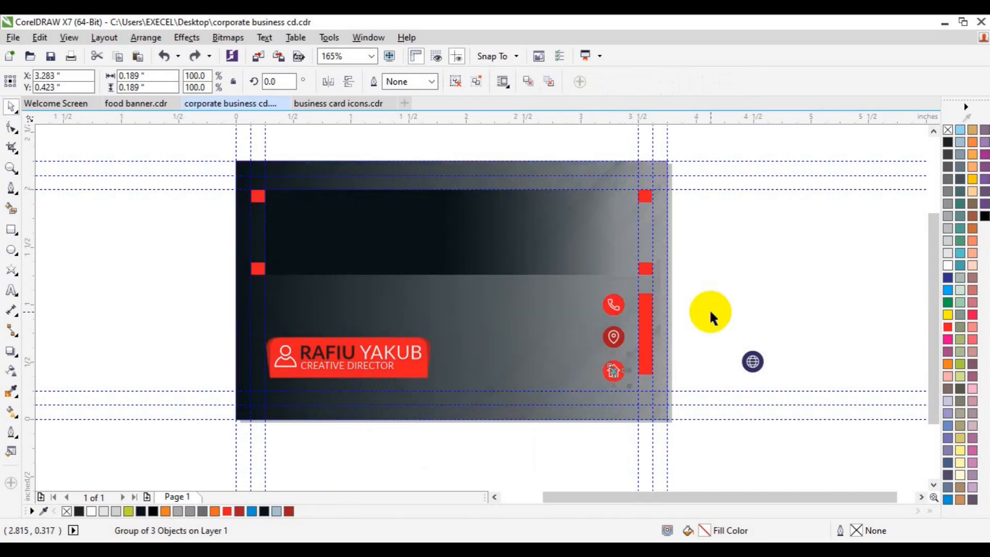
# Replace the pin glyph with the globe icon on the middle red circle and group them.
pyautogui.click(710, 312)
pyautogui.moveTo(683, 320); pyautogui.dragTo(599, 347)
pyautogui.press('Delete')
pyautogui.click(752, 362)
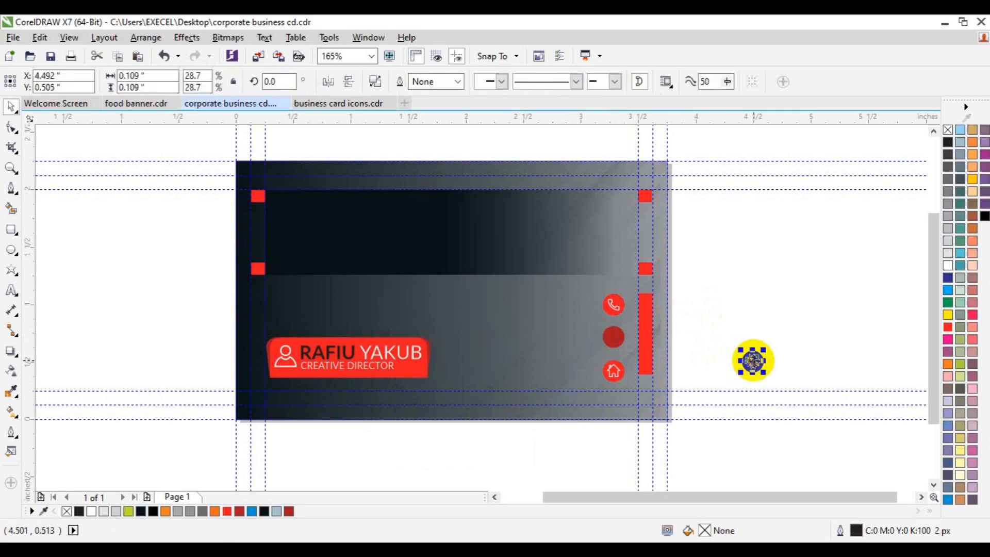
pyautogui.moveTo(752, 361); pyautogui.dragTo(620, 349)
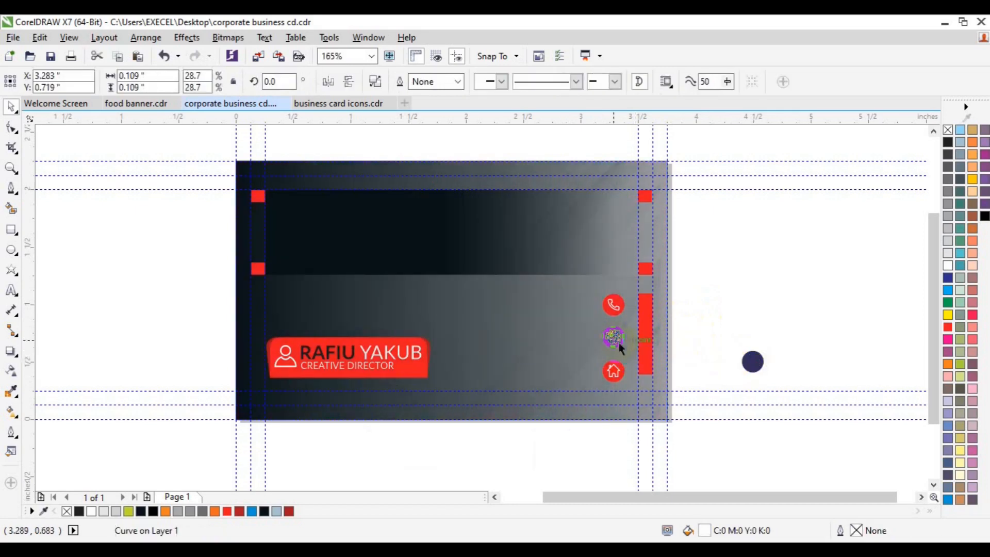
pyautogui.click(710, 317)
pyautogui.moveTo(717, 315); pyautogui.dragTo(591, 351)
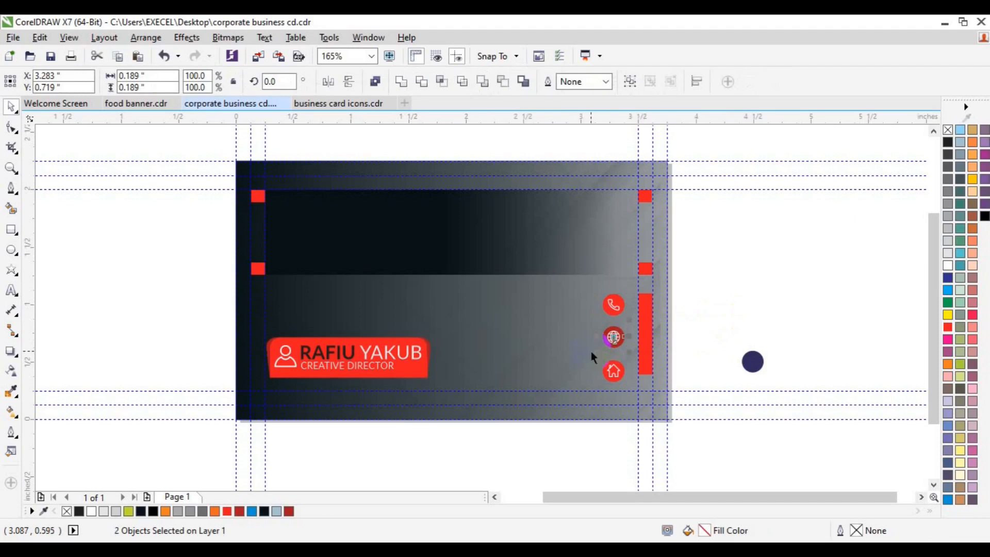
pyautogui.hotkey('ctrl', 'g')
# Mirror the phone glyph and group it with its red circle.
pyautogui.click(613, 305)
pyautogui.click(354, 83)
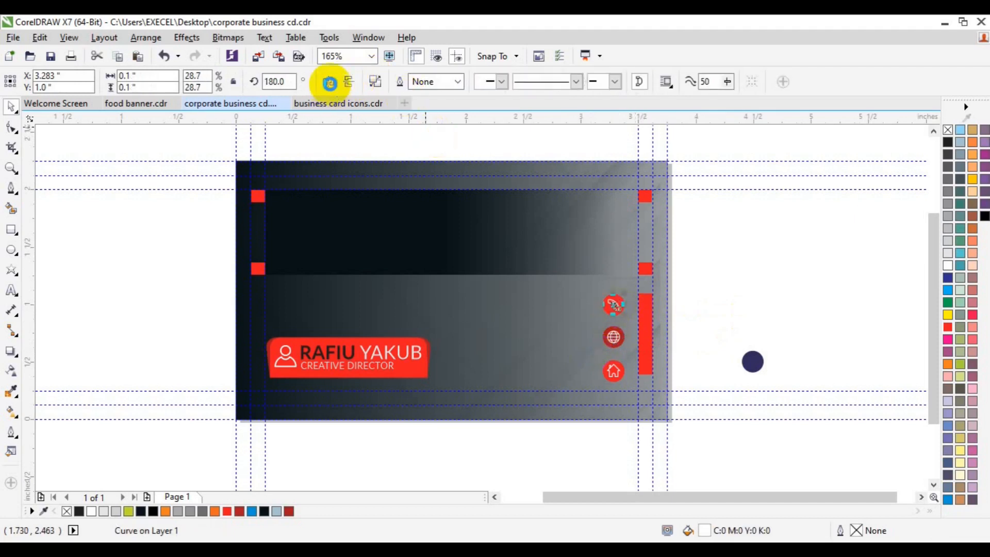
pyautogui.moveTo(697, 287); pyautogui.dragTo(591, 325)
pyautogui.hotkey('ctrl', 'g')
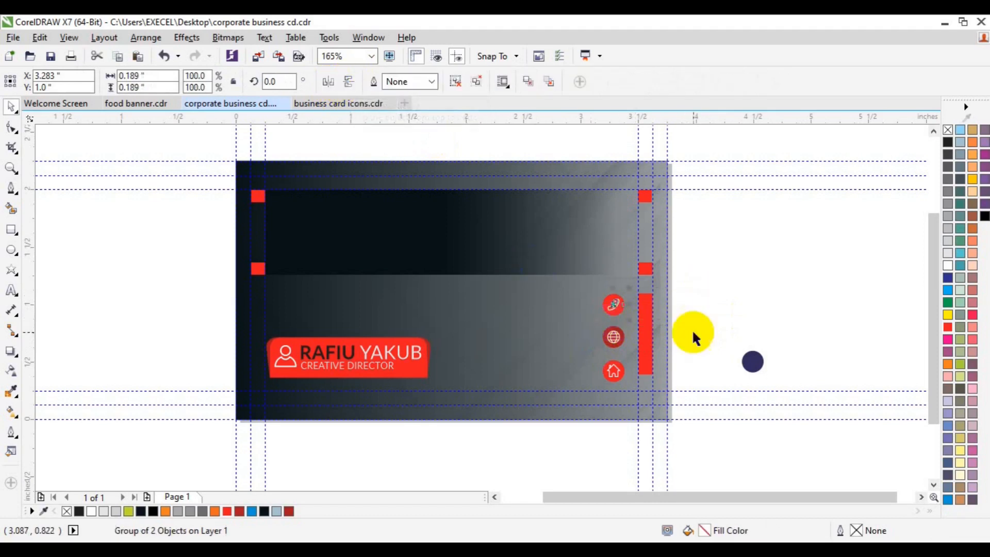
pyautogui.click(751, 371)
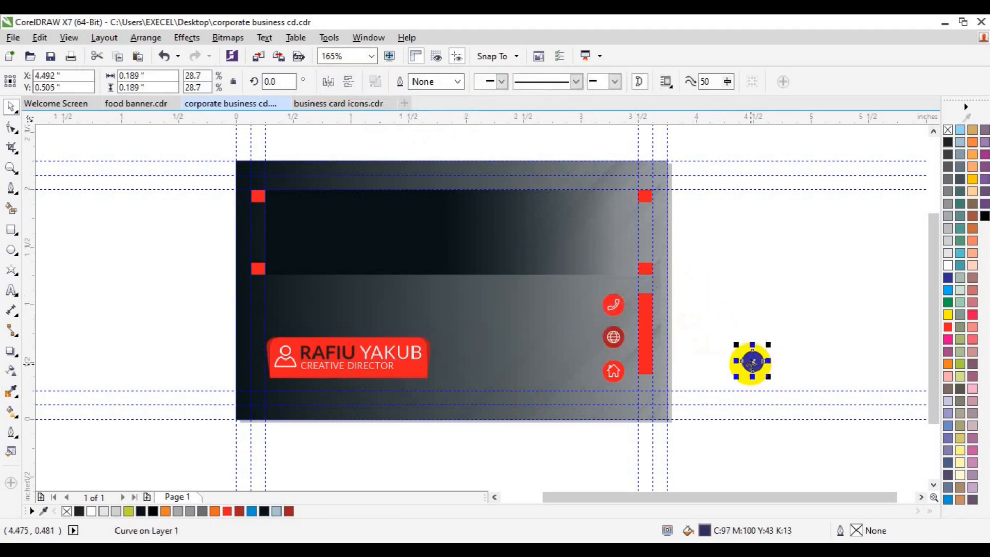
# Import images3.png as a small QR code beside the card and draw a 0.549-inch square on the dark band.
pyautogui.click(259, 54)
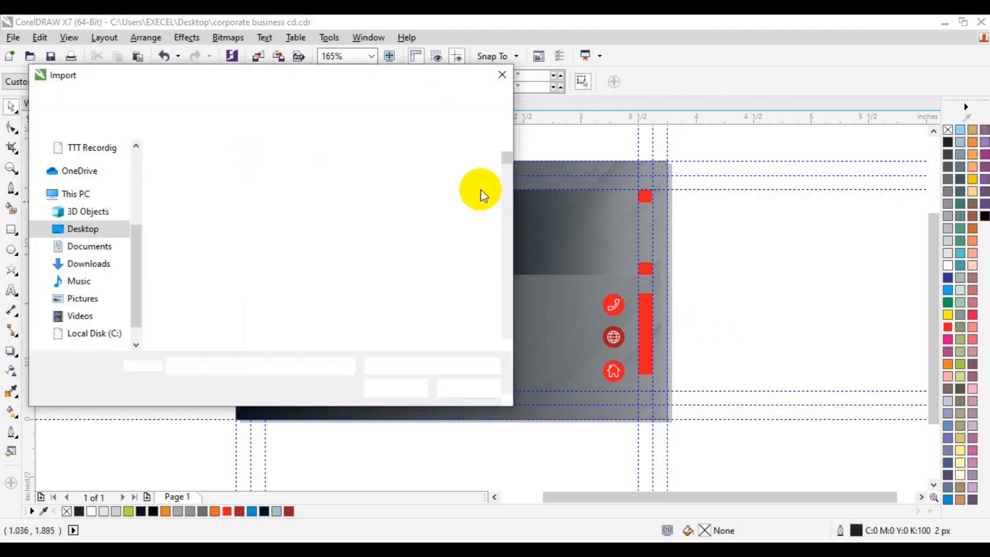
pyautogui.scroll(-15, 508, 259)
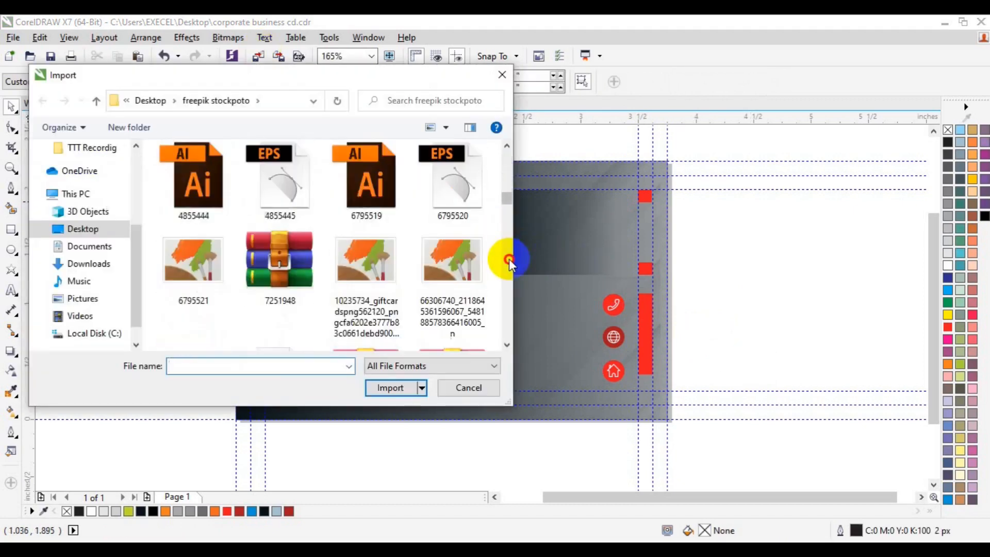
pyautogui.scroll(-15, 509, 259)
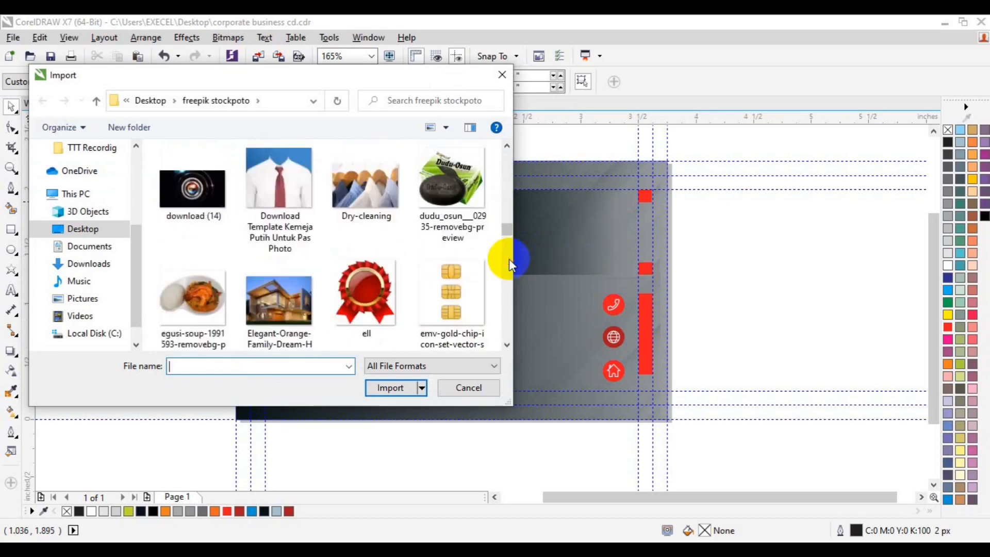
pyautogui.scroll(-10, 510, 278)
pyautogui.click(450, 289)
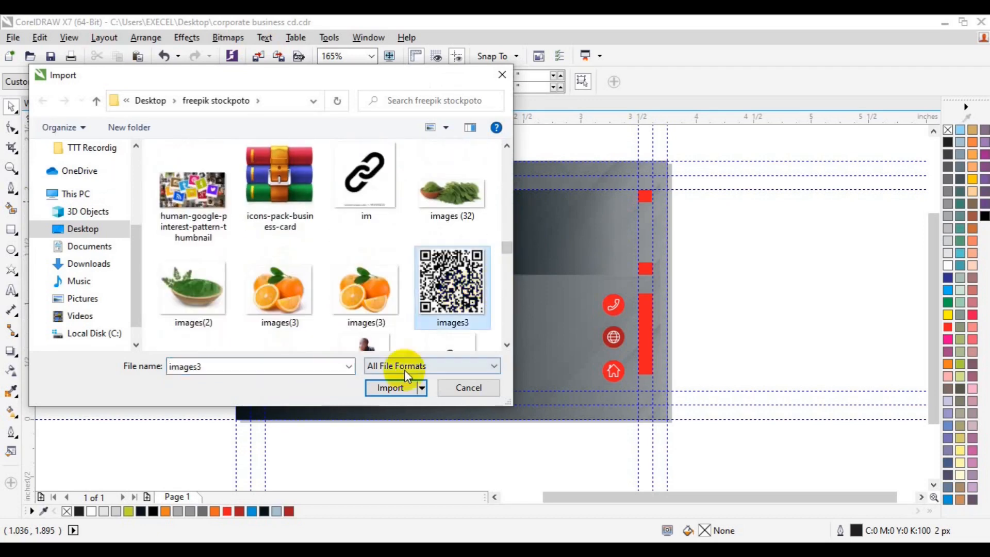
pyautogui.click(391, 387)
pyautogui.moveTo(519, 211); pyautogui.dragTo(576, 268)
pyautogui.moveTo(547, 238); pyautogui.dragTo(706, 258)
pyautogui.press('F6')
pyautogui.moveTo(530, 211); pyautogui.dragTo(593, 263)
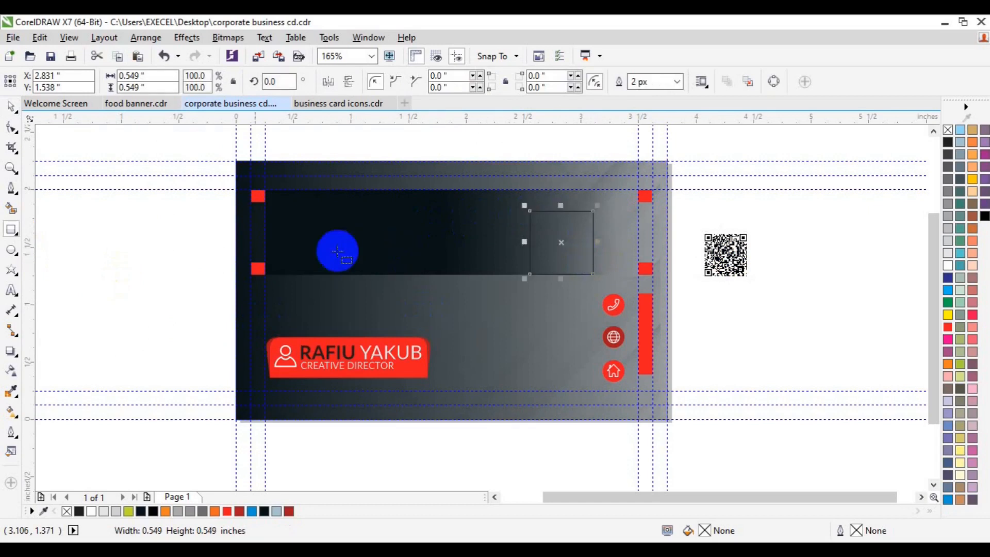
# Round the square's corners, fill it white, and give it an 8 px red outline.
pyautogui.click(11, 128)
pyautogui.moveTo(529, 272); pyautogui.dragTo(533, 266)
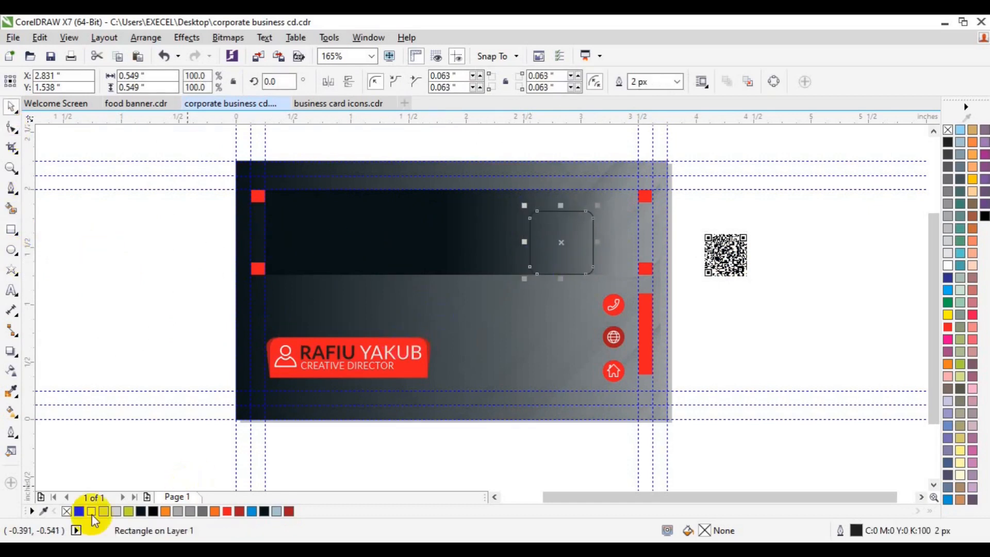
pyautogui.click(92, 511)
pyautogui.rightClick(227, 510)
pyautogui.click(677, 82)
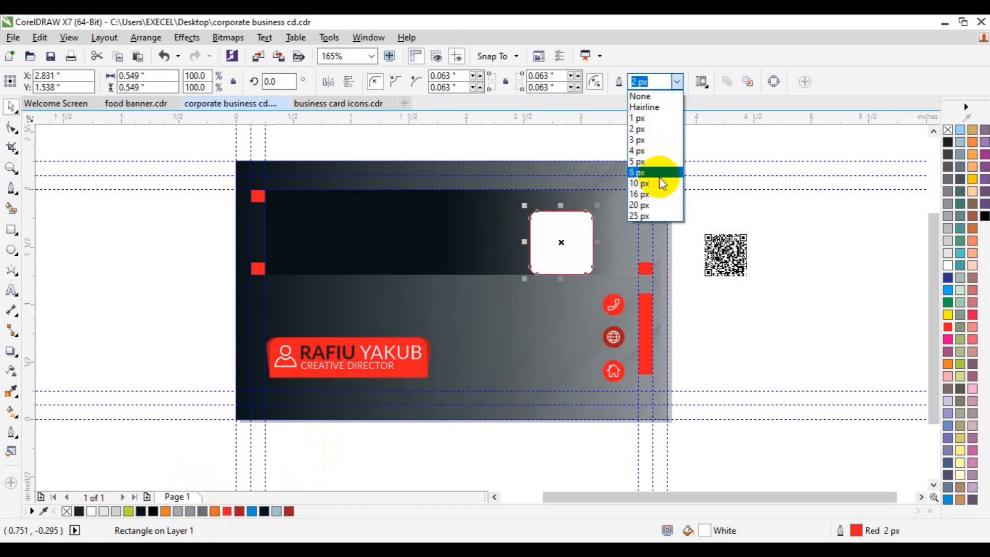
pyautogui.click(660, 175)
pyautogui.click(678, 82)
pyautogui.click(648, 172)
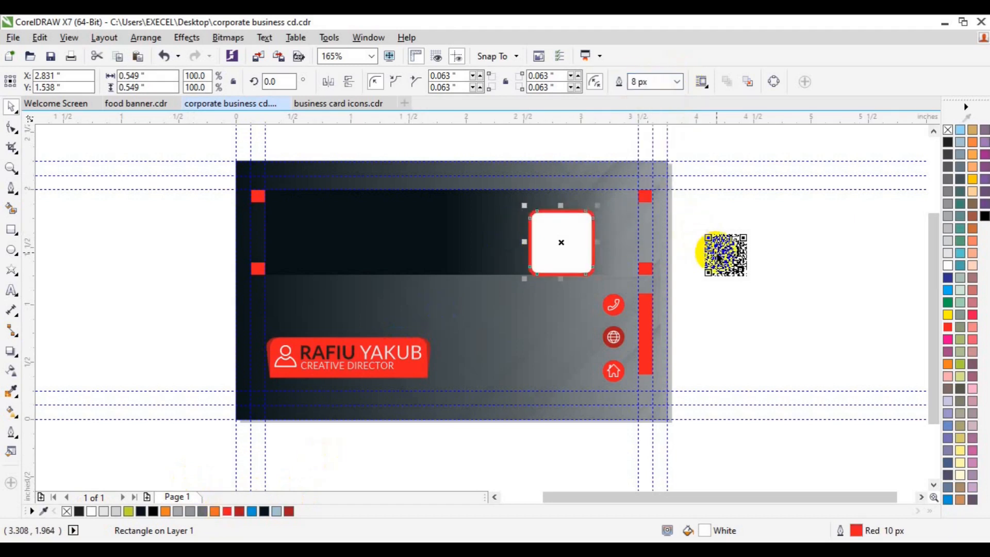
# PowerClip the QR code inside the rounded square and enlarge it to fill the frame.
pyautogui.click(714, 251)
pyautogui.click(191, 40)
pyautogui.moveTo(209, 221)
pyautogui.click(354, 221)
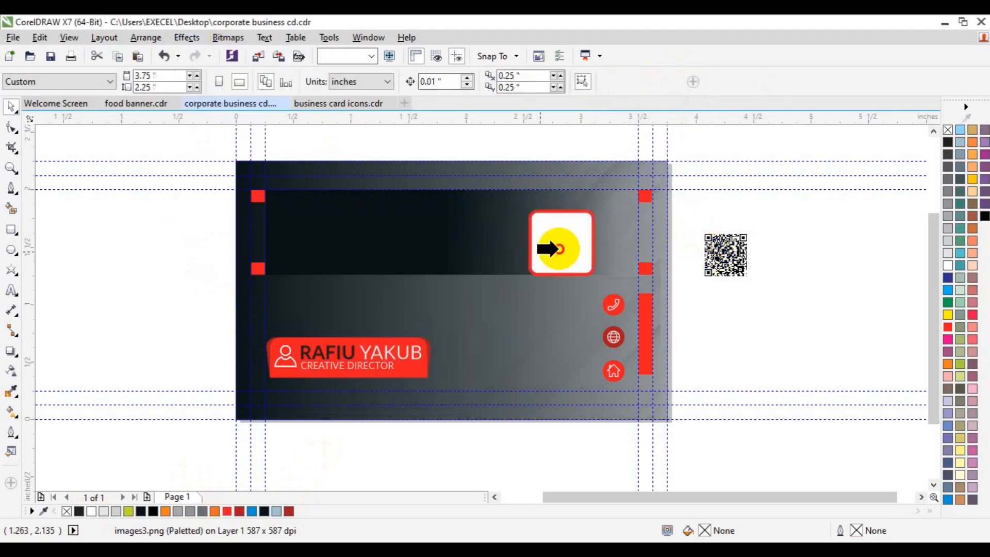
pyautogui.click(552, 246)
pyautogui.click(524, 302)
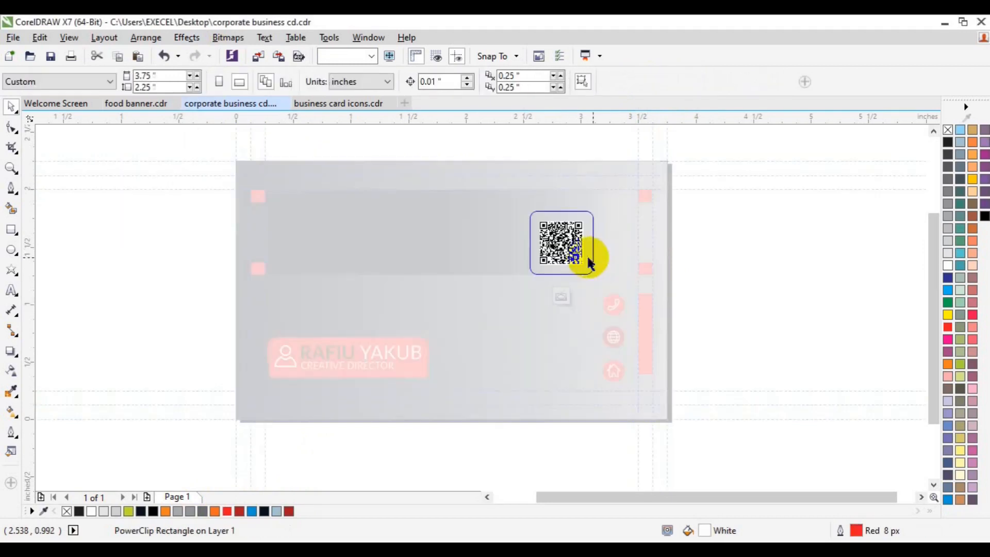
pyautogui.click(575, 257)
pyautogui.moveTo(586, 270); pyautogui.dragTo(595, 277)
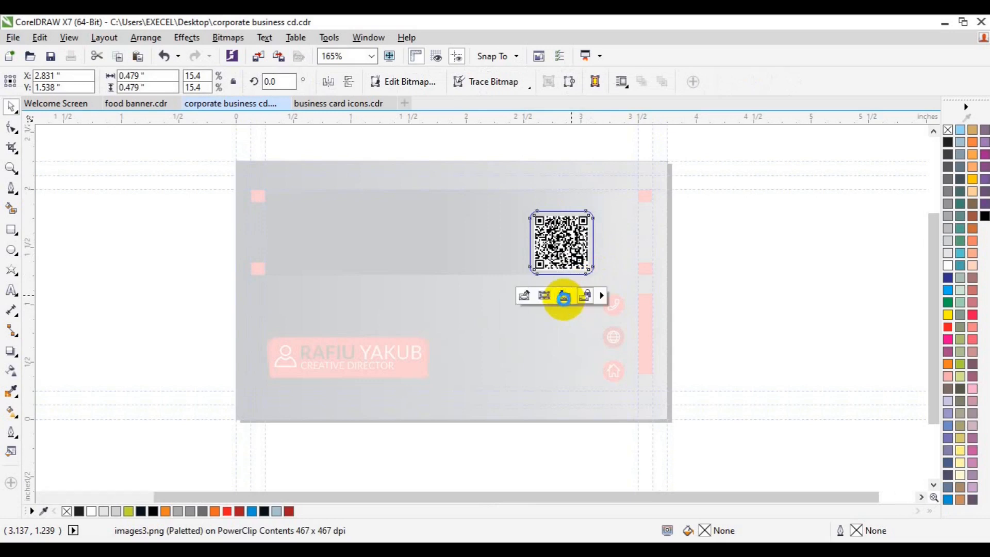
pyautogui.click(564, 297)
# Set the frame's outline to 5 px and centre it vertically on the dark top band.
pyautogui.doubleClick(641, 81)
pyautogui.write('5')
pyautogui.press('Return')
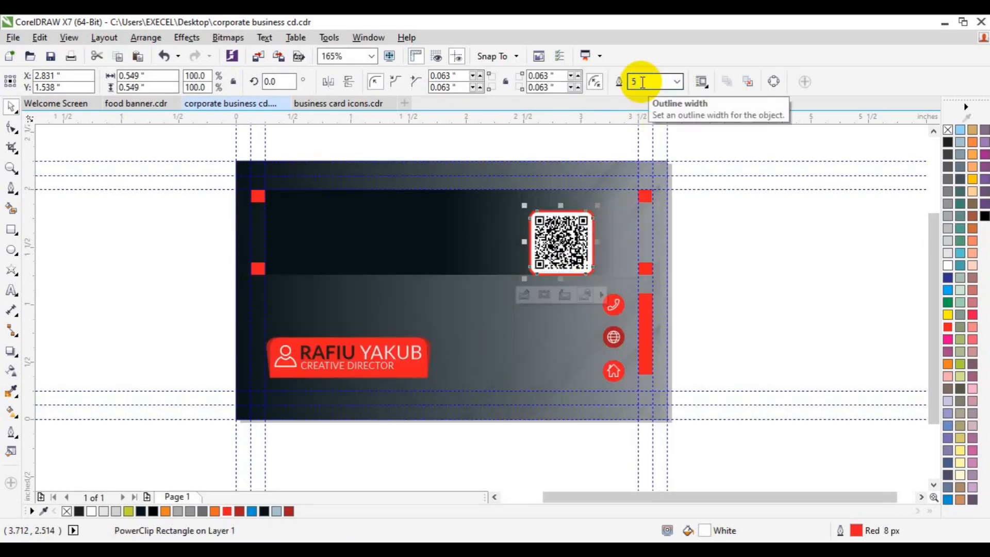
pyautogui.click(699, 222)
pyautogui.click(545, 256)
pyautogui.keyDown('shift'); pyautogui.click(459, 242); pyautogui.keyUp('shift')
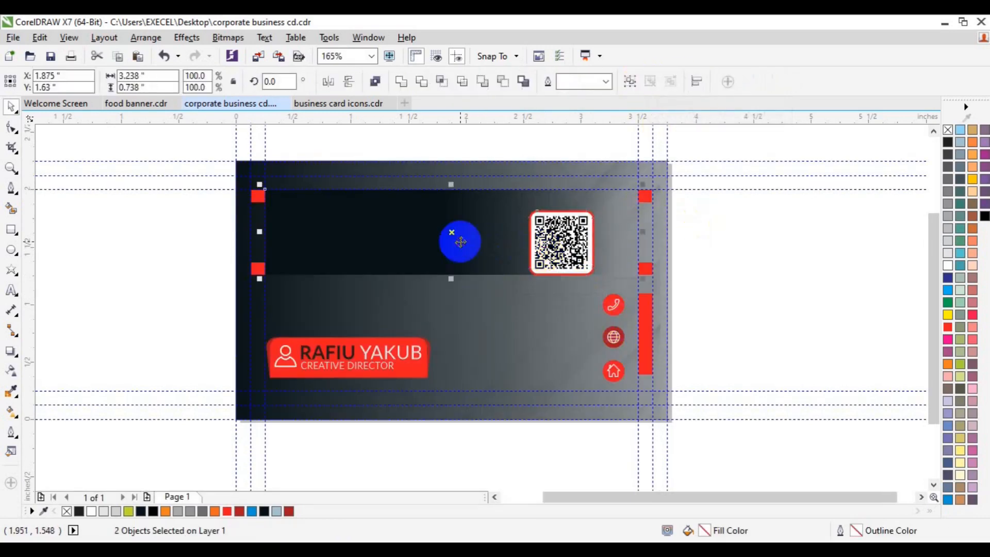
pyautogui.press('c')
pyautogui.click(113, 251)
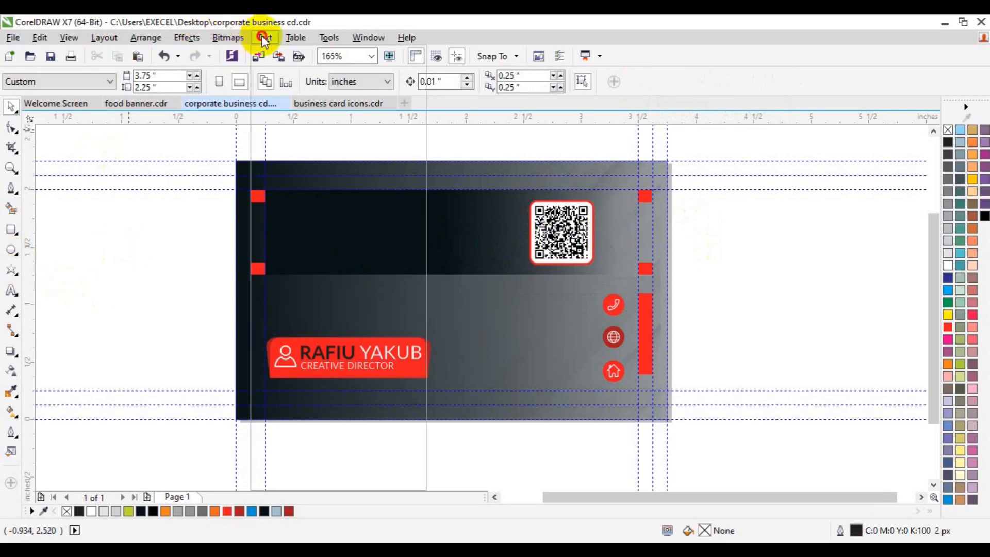
pyautogui.click(264, 38)
# Place a Webdings hatted-figure glyph at the band's left end and colour it red.
pyautogui.click(321, 175)
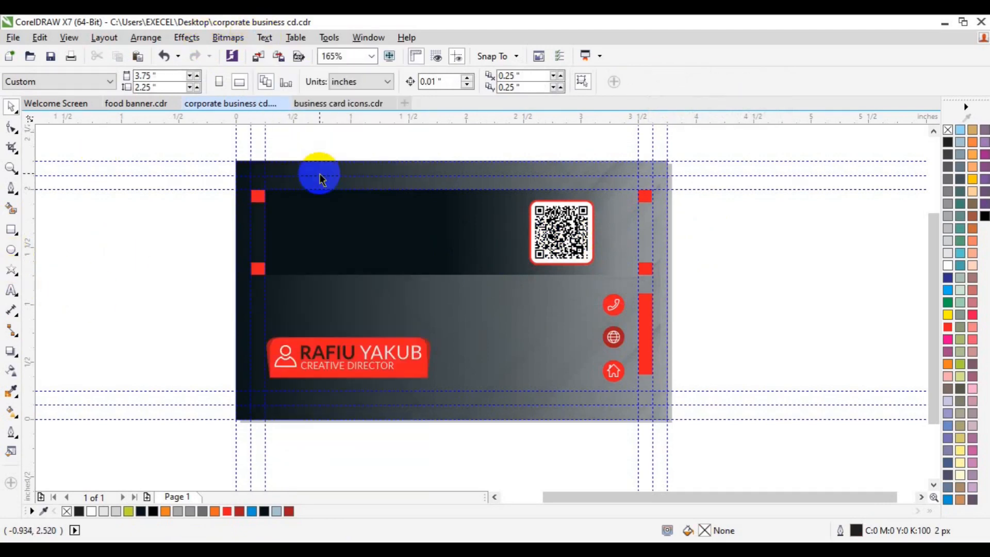
pyautogui.moveTo(787, 137); pyautogui.dragTo(695, 160)
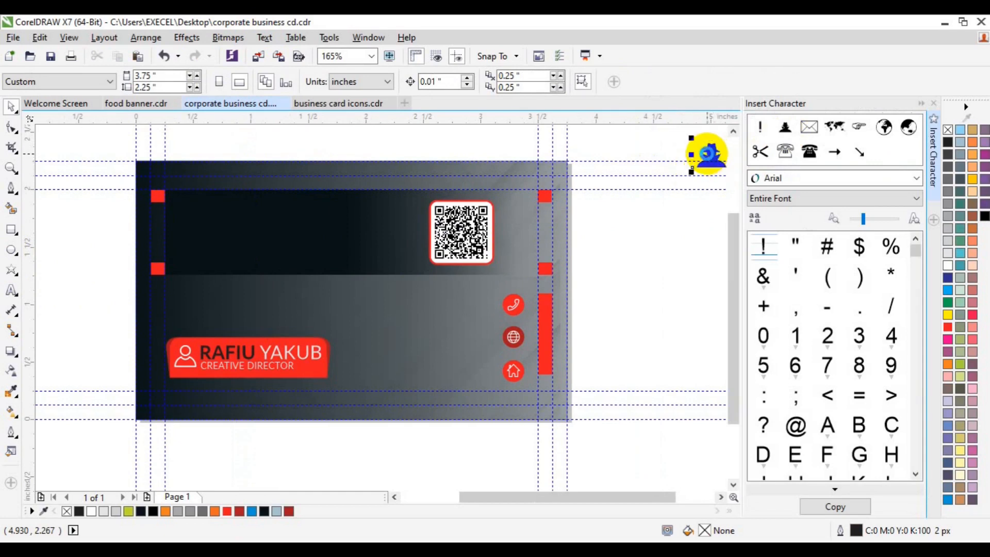
pyautogui.click(609, 270)
pyautogui.moveTo(714, 154); pyautogui.dragTo(473, 169)
pyautogui.click(613, 228)
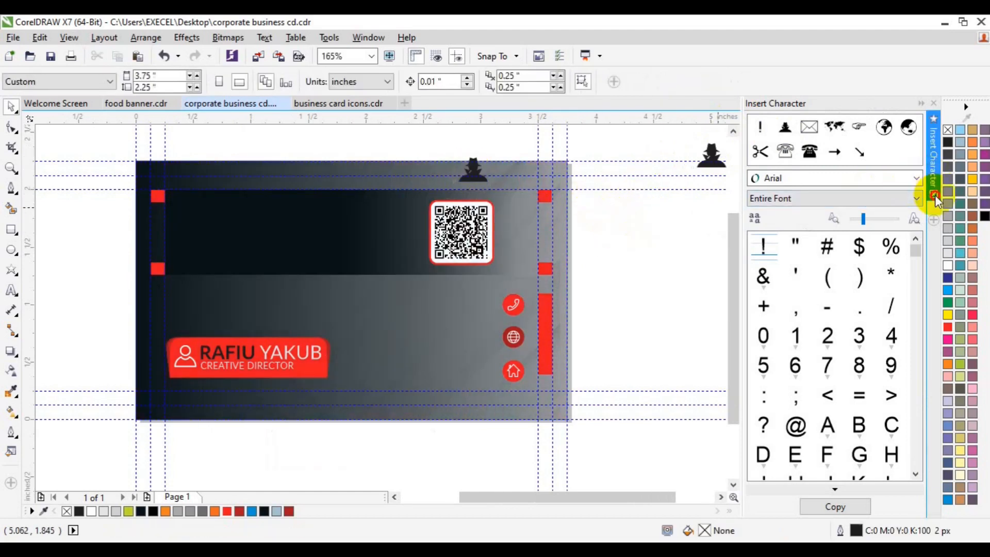
pyautogui.click(935, 195)
pyautogui.moveTo(813, 153); pyautogui.dragTo(307, 238)
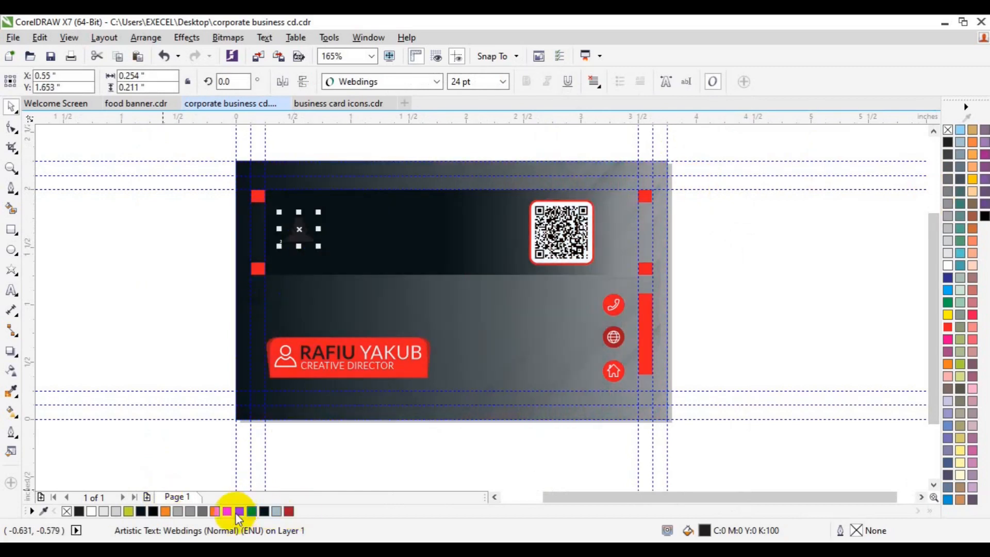
pyautogui.click(11, 290)
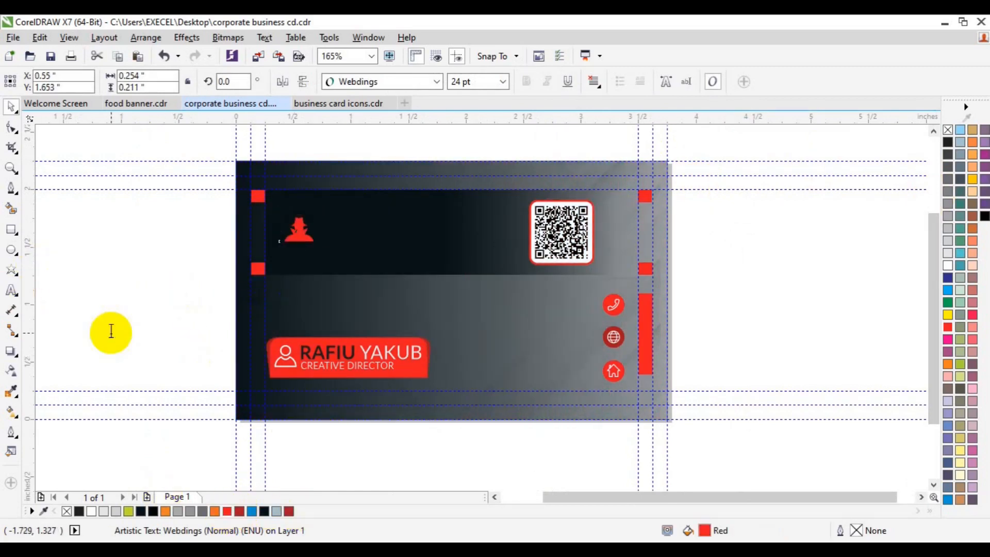
# Type 'Logo Here' beside the card and set it to Lato at 8 pt.
pyautogui.click(111, 332)
pyautogui.write('Logo He')
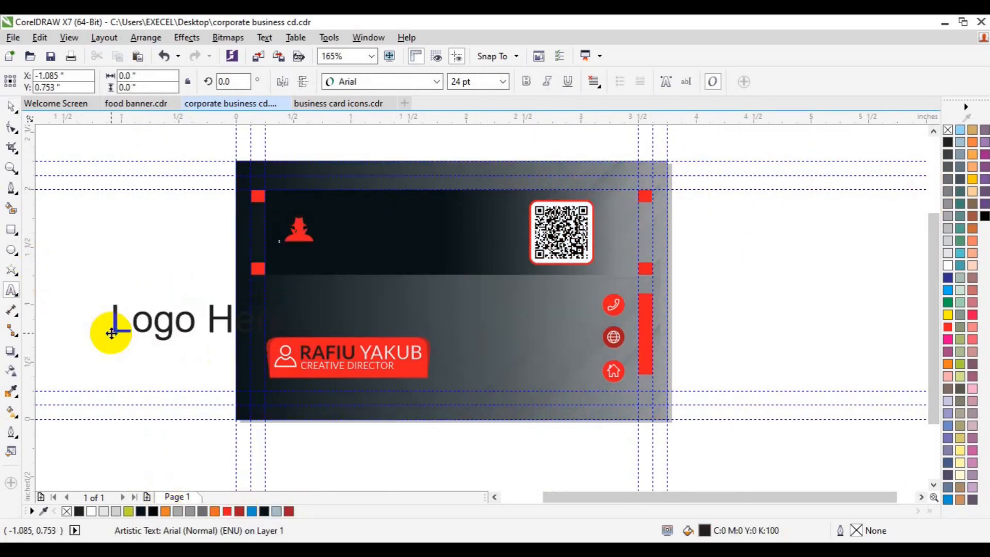
pyautogui.write('re')
pyautogui.hotkey('ctrl', 'a')
pyautogui.click(436, 81)
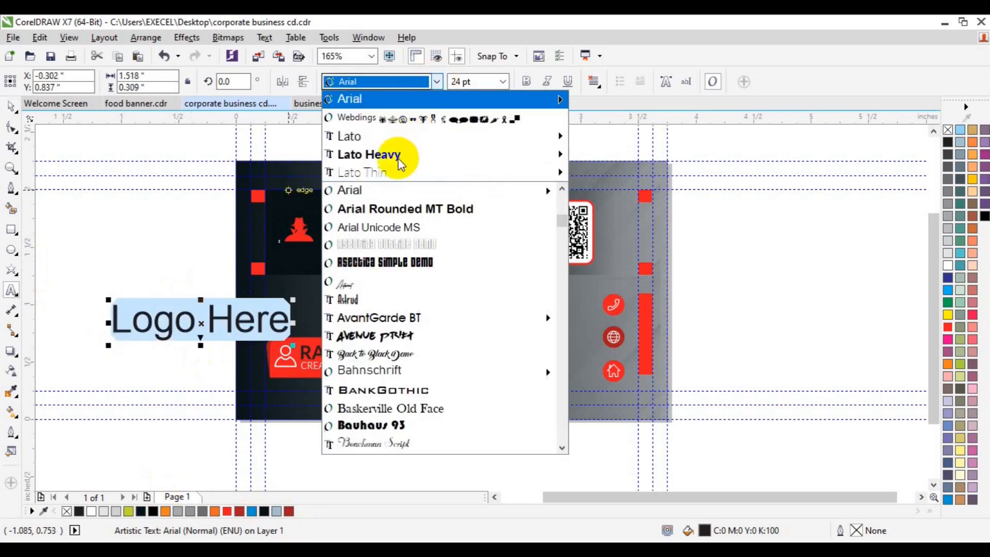
pyautogui.moveTo(454, 155)
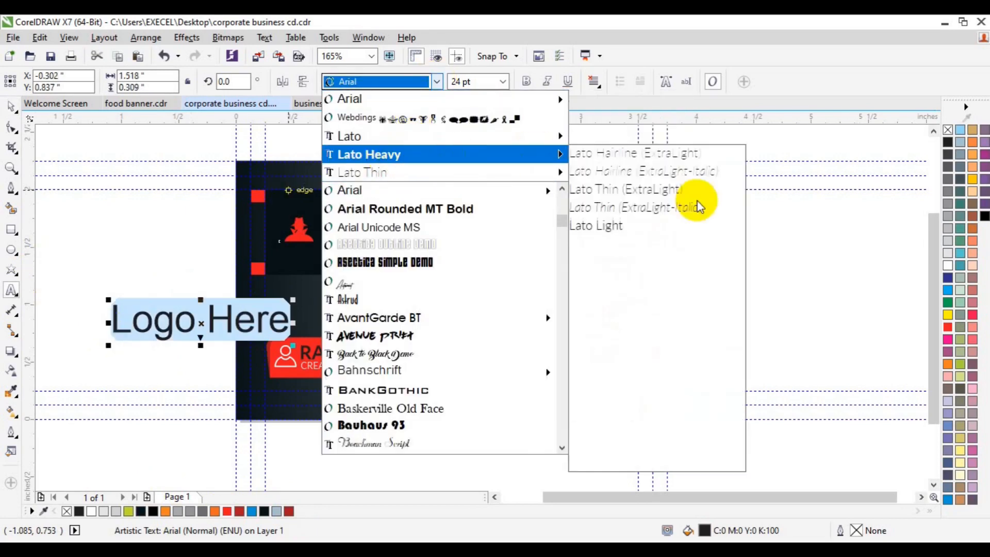
pyautogui.click(663, 371)
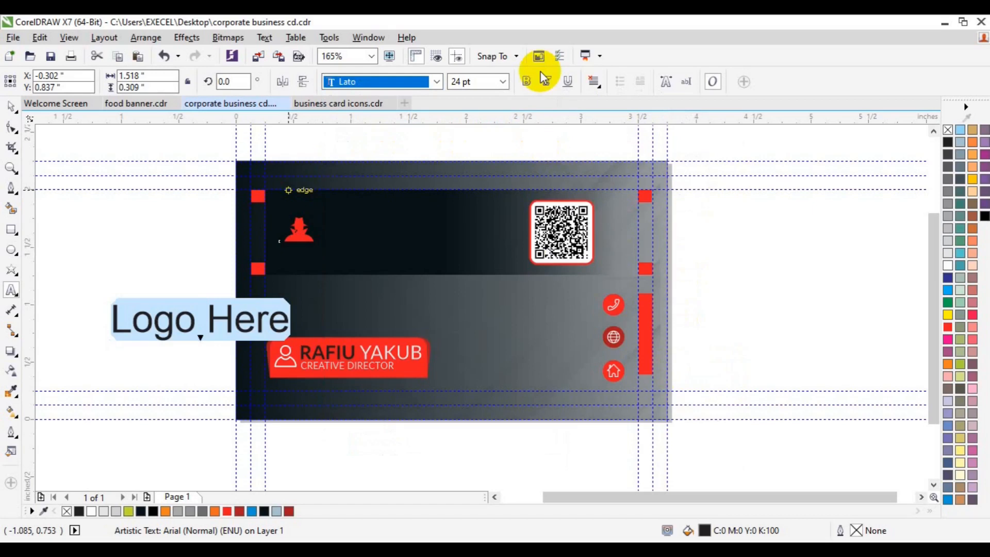
pyautogui.click(502, 81)
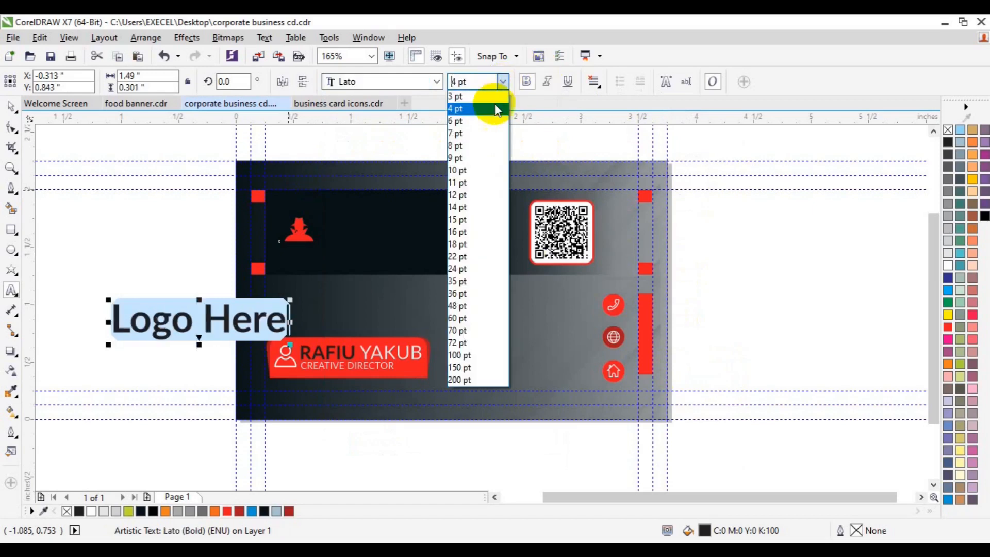
pyautogui.click(493, 123)
pyautogui.click(503, 81)
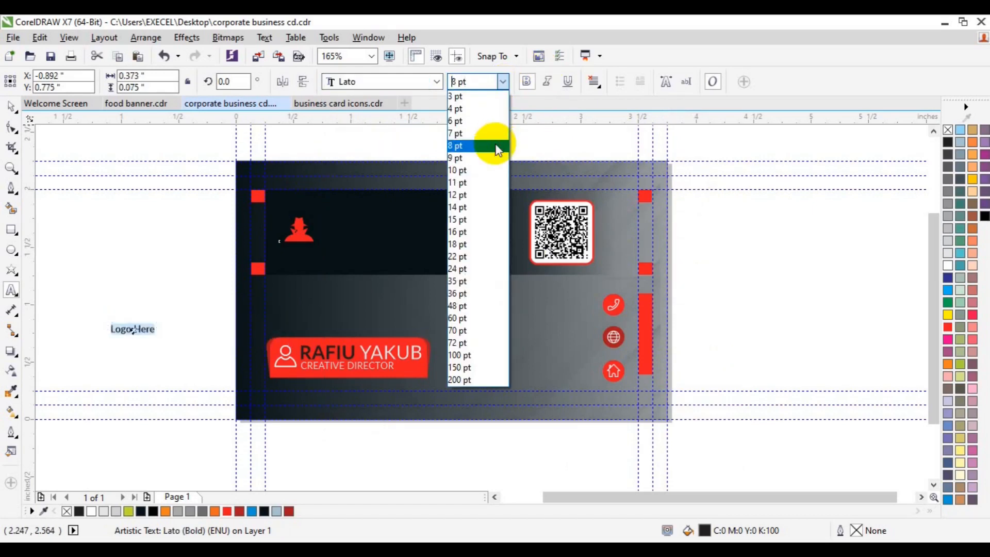
pyautogui.click(490, 146)
# Move Logo Here under the logo icon, colour it red and enlarge it to 12 pt.
pyautogui.click(11, 106)
pyautogui.moveTo(137, 329); pyautogui.dragTo(302, 258)
pyautogui.click(227, 511)
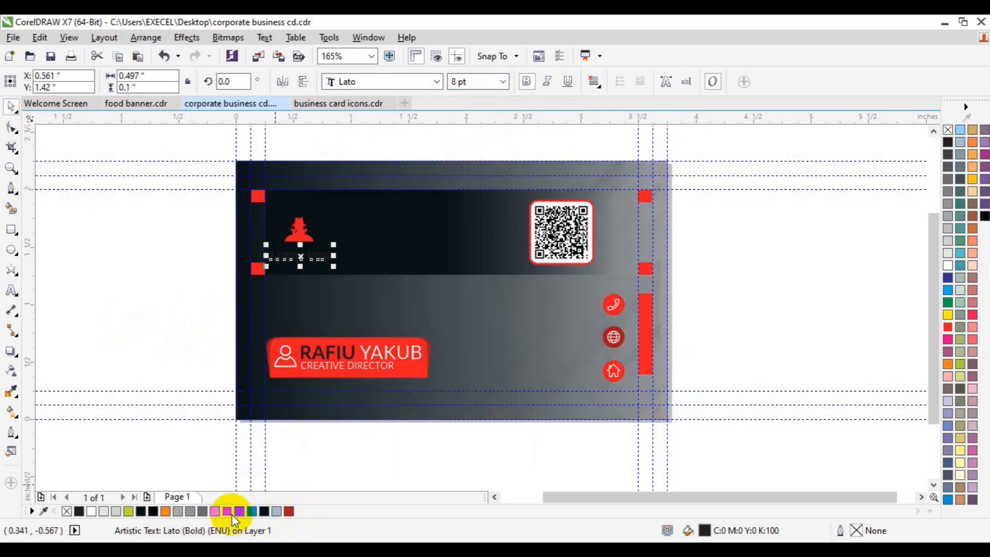
pyautogui.keyDown('shift'); pyautogui.click(297, 238); pyautogui.keyUp('shift')
pyautogui.click(203, 254)
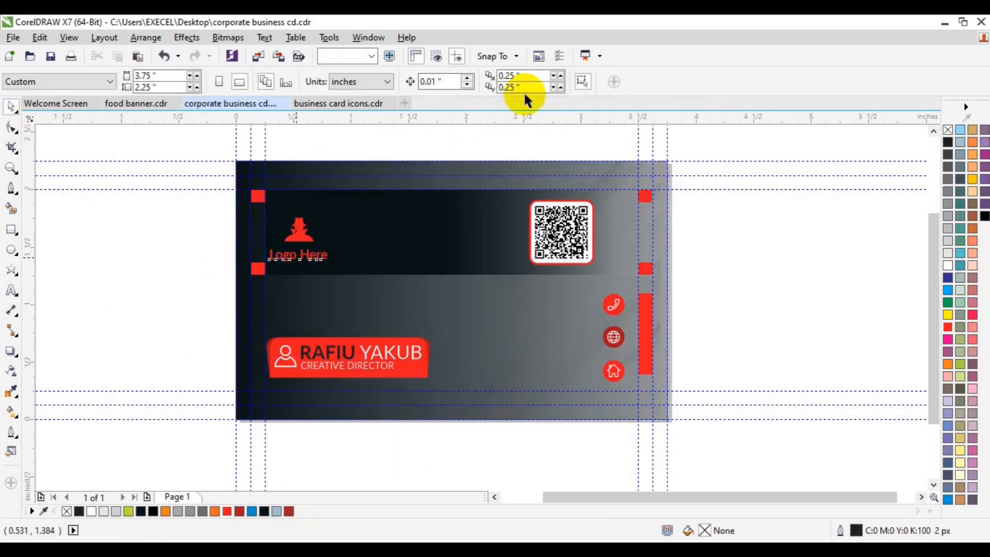
pyautogui.click(458, 82)
pyautogui.write('12')
pyautogui.press('Return')
pyautogui.keyDown('shift'); pyautogui.click(299, 232); pyautogui.keyUp('shift')
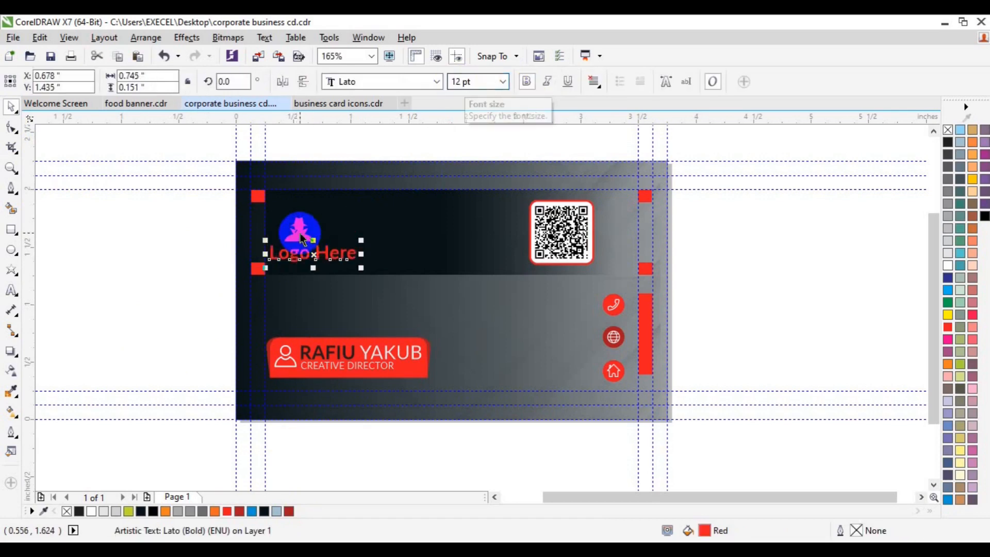
pyautogui.click(153, 260)
# Group the logo icon with Logo Here and nudge the group slightly right.
pyautogui.click(317, 246)
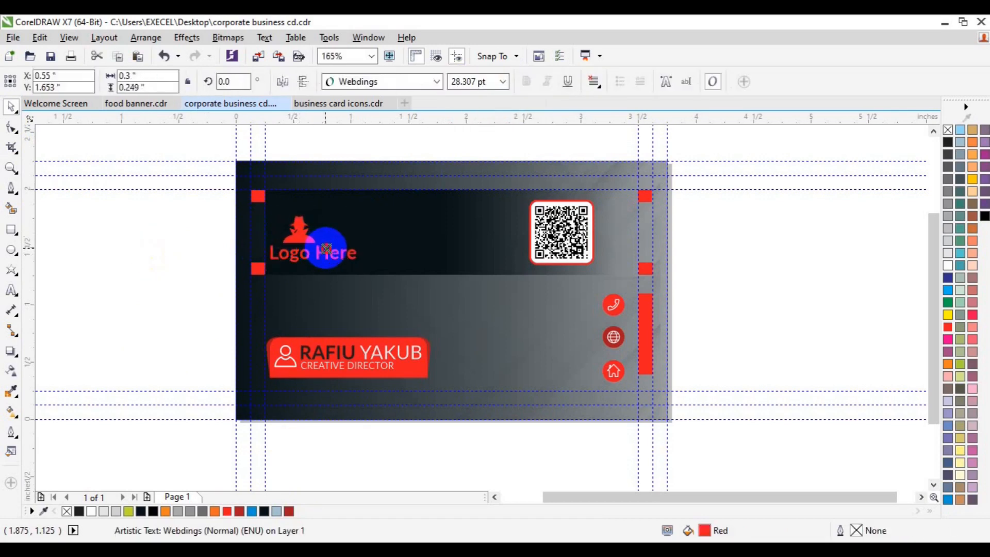
pyautogui.keyDown('shift'); pyautogui.click(336, 255); pyautogui.keyUp('shift')
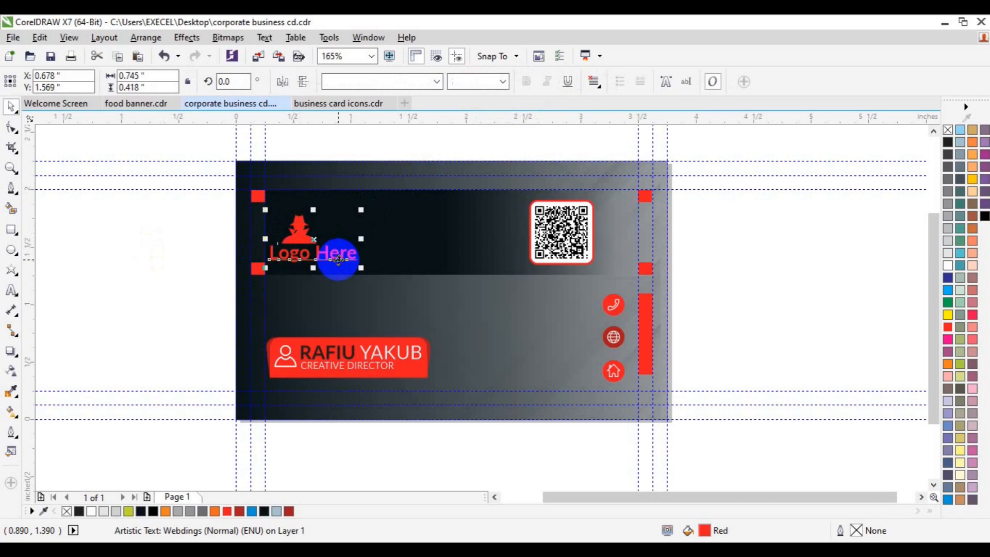
pyautogui.hotkey('ctrl', 'g')
pyautogui.keyDown('shift'); pyautogui.click(405, 241); pyautogui.keyUp('shift')
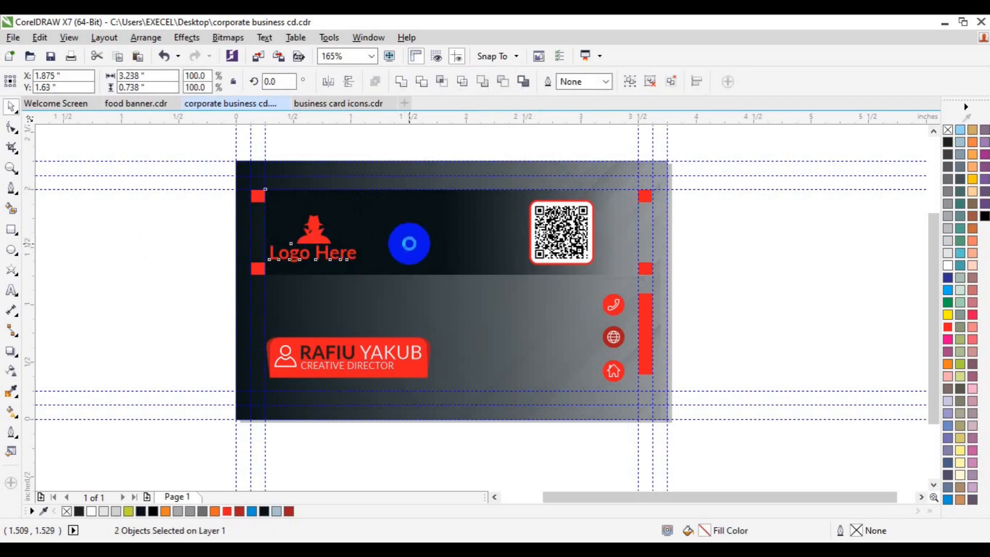
pyautogui.click(155, 231)
pyautogui.click(307, 231)
pyautogui.press('Right')
pyautogui.press('Right')
pyautogui.press('Right')
pyautogui.press('Right')
pyautogui.press('Right')
pyautogui.click(201, 235)
# Ungroup the logo and drag a copy of Logo Here beside the phone icon.
pyautogui.click(341, 249)
pyautogui.click(447, 77)
pyautogui.click(250, 214)
pyautogui.click(307, 250)
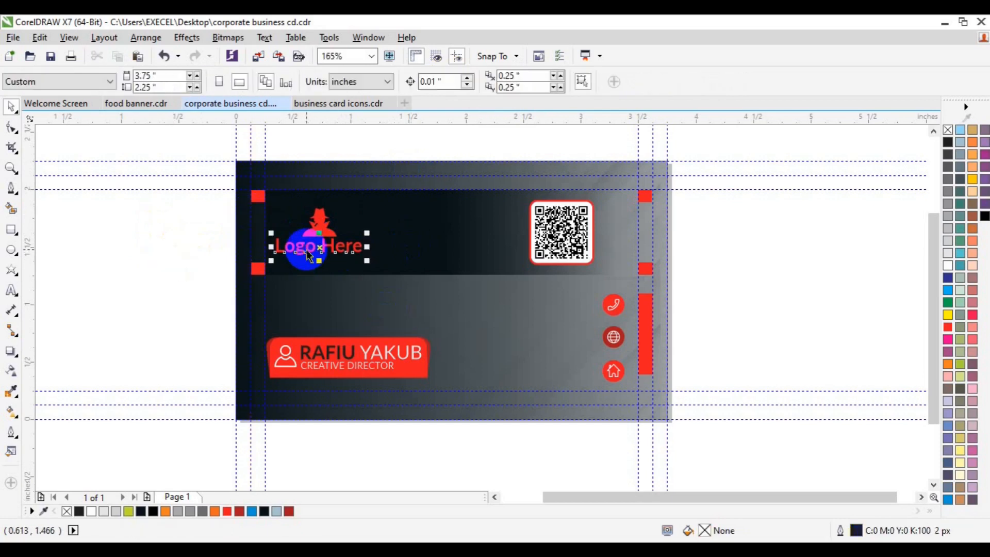
pyautogui.moveTo(308, 253); pyautogui.dragTo(523, 314)
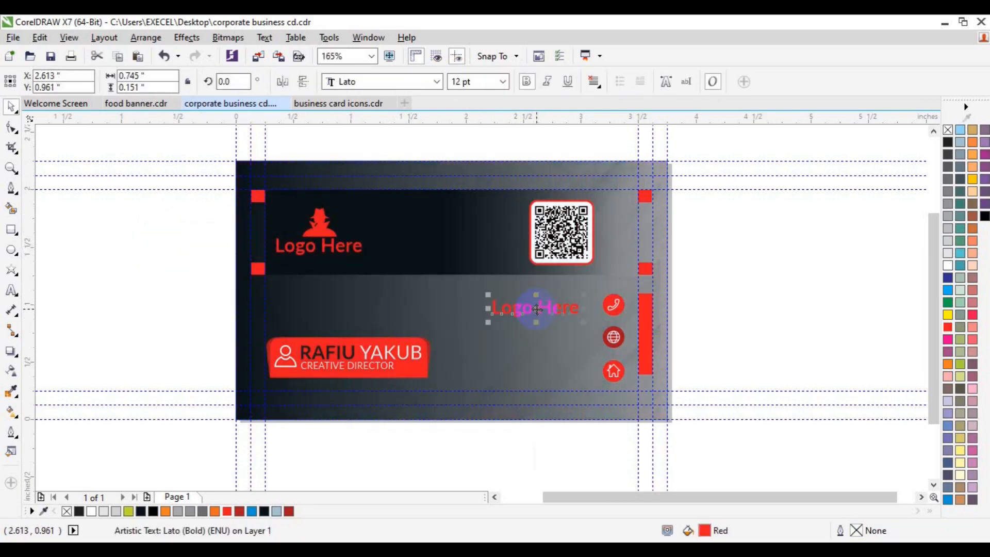
# Make the copied text white at 6 pt and type in the phone numbers.
pyautogui.click(92, 511)
pyautogui.click(11, 168)
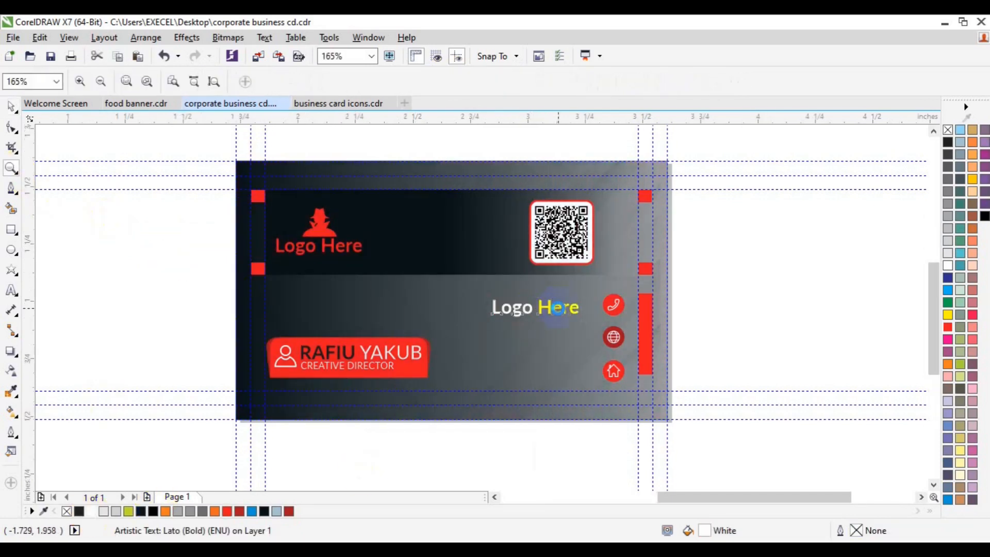
pyautogui.click(560, 308)
pyautogui.press('space')
pyautogui.click(13, 291)
pyautogui.hotkey('ctrl', 'a')
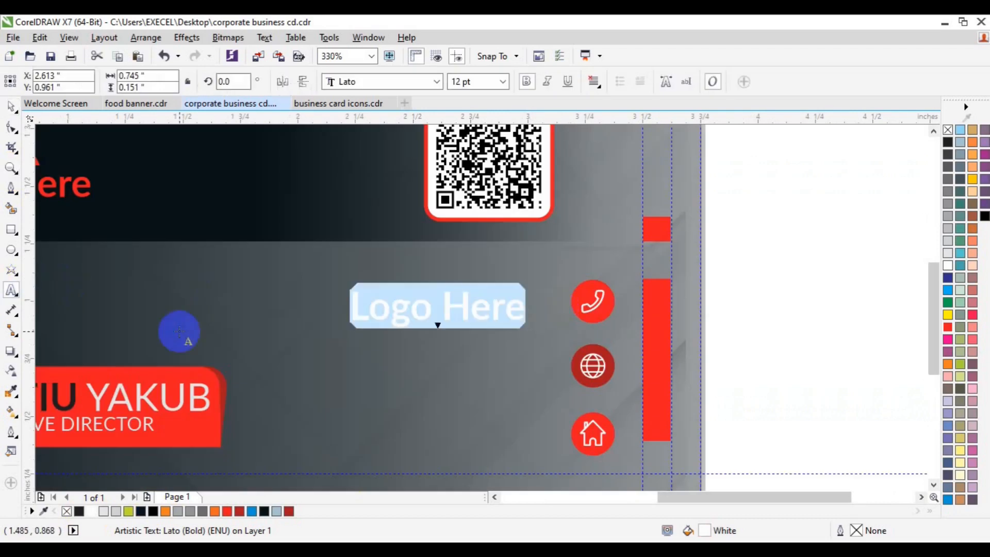
pyautogui.click(503, 83)
pyautogui.click(462, 121)
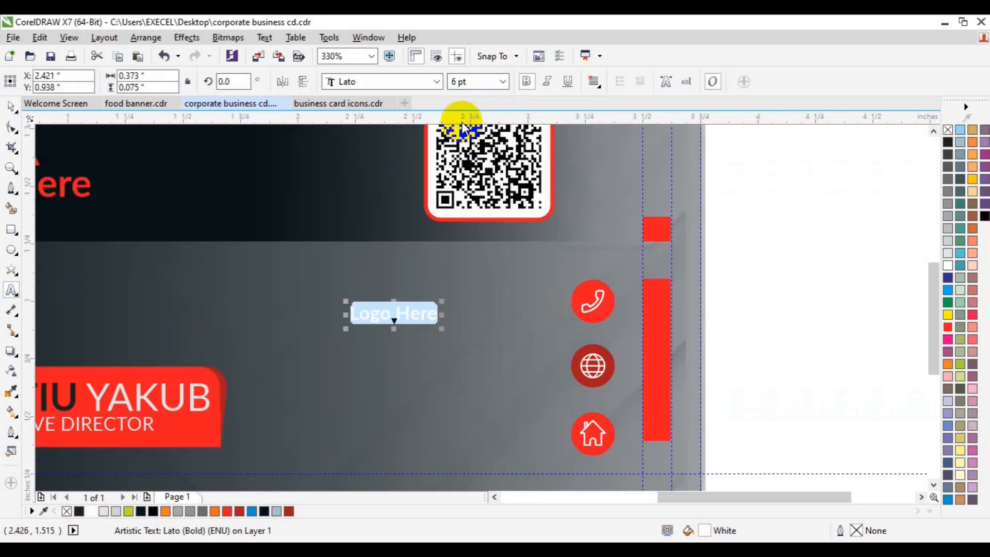
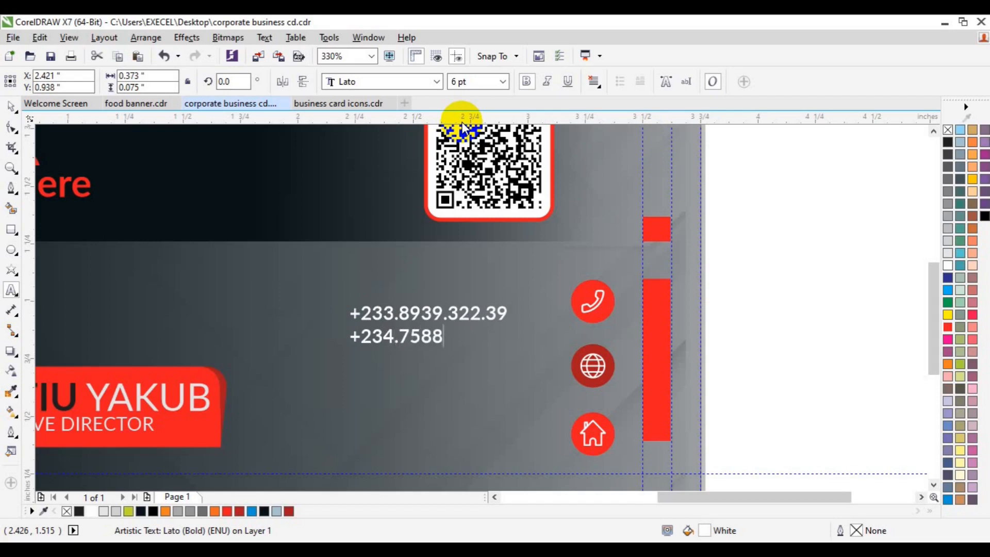
# Place the phone numbers beside the phone icon, vertically centred on it.
pyautogui.click(12, 106)
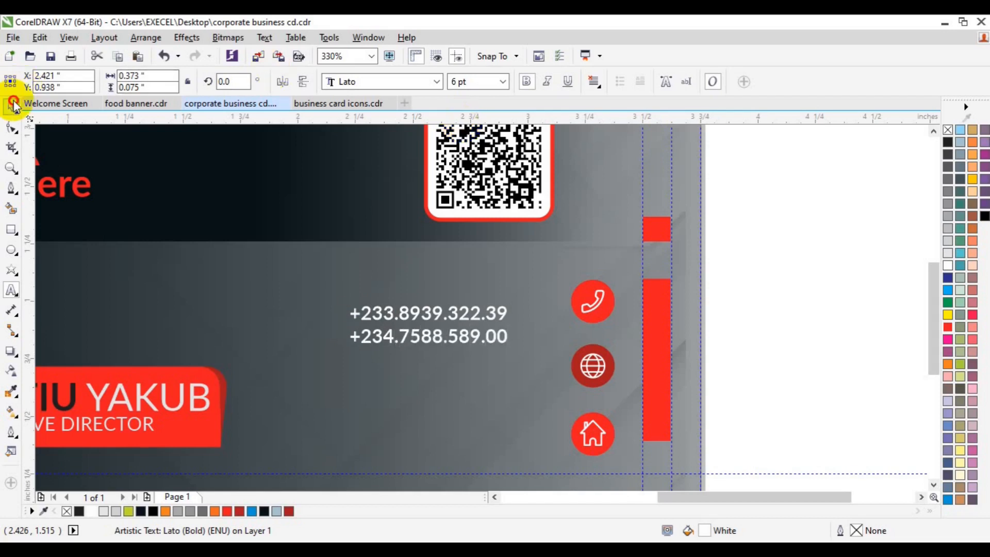
pyautogui.moveTo(417, 317); pyautogui.dragTo(466, 297)
pyautogui.click(592, 299)
pyautogui.keyDown('shift'); pyautogui.click(523, 322); pyautogui.keyUp('shift')
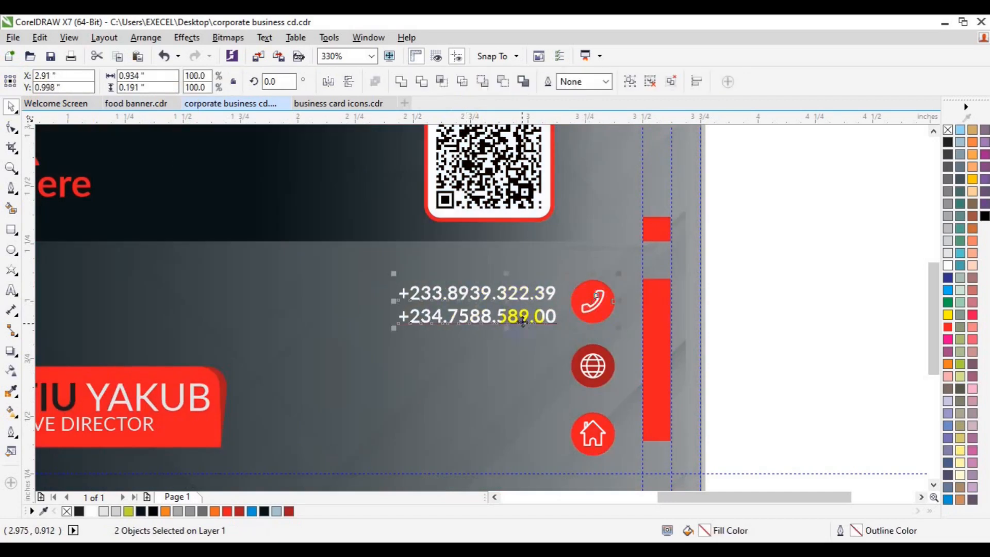
pyautogui.hotkey('ctrl', 'z')
pyautogui.click(516, 321)
pyautogui.click(508, 316)
pyautogui.keyDown('shift'); pyautogui.click(590, 303); pyautogui.keyUp('shift')
pyautogui.press('e')
# Duplicate the phone-number text and place the copy beside the globe icon.
pyautogui.click(796, 316)
pyautogui.click(486, 318)
pyautogui.hotkey('ctrl', 'd')
pyautogui.moveTo(535, 238); pyautogui.dragTo(479, 363)
pyautogui.click(11, 295)
pyautogui.tripleClick(404, 357)
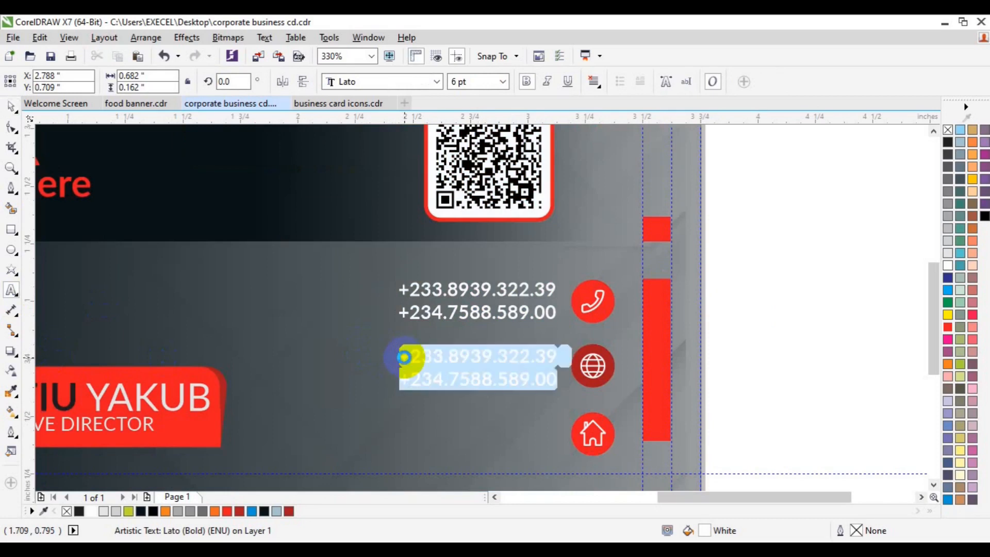
pyautogui.write('www.website.com')
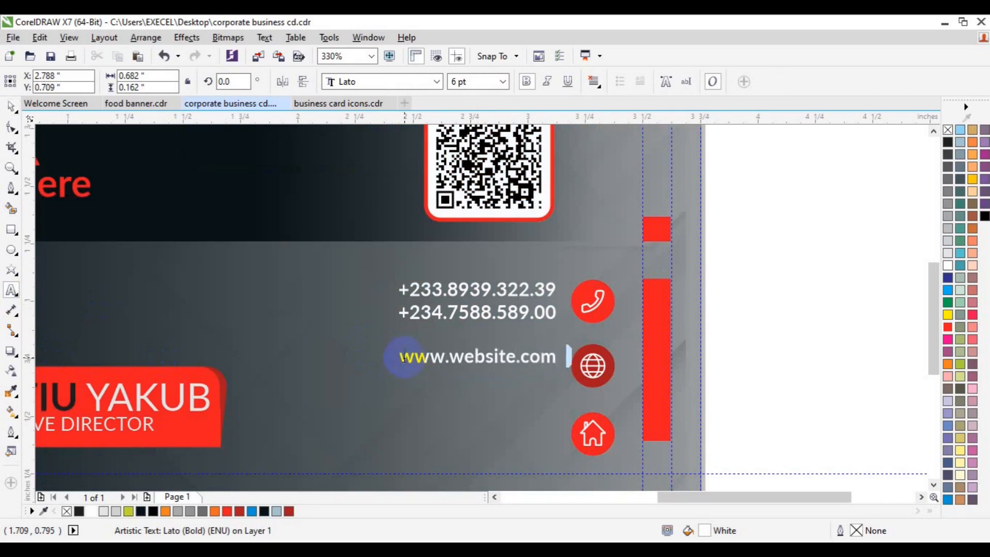
pyautogui.press('Return')
pyautogui.write('www.website.com')
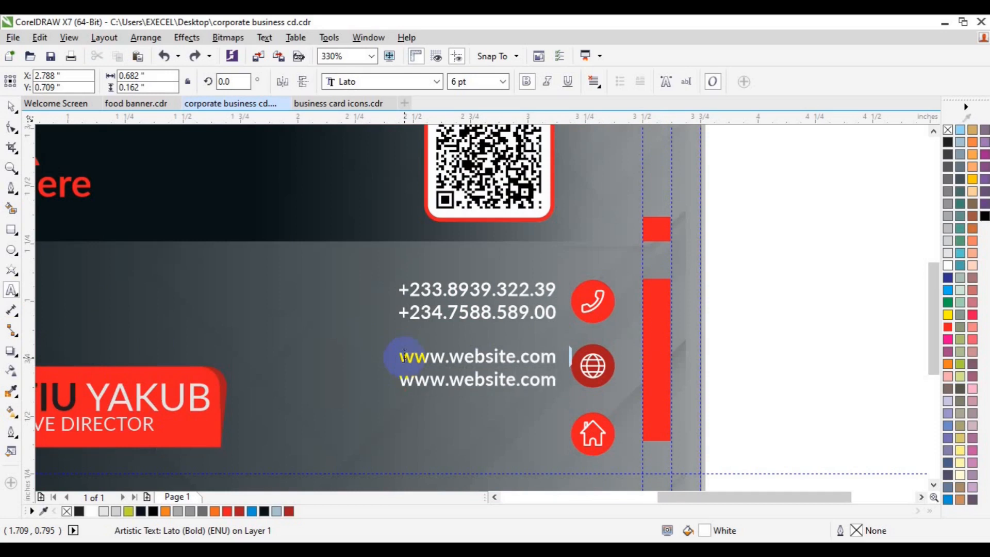
pyautogui.hotkey('ctrl', 'space')
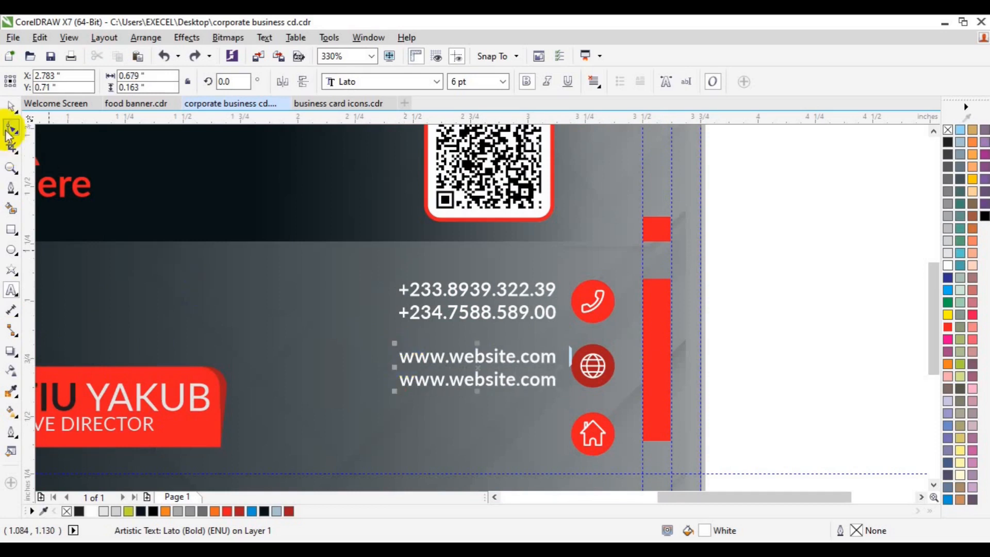
pyautogui.keyDown('shift'); pyautogui.click(596, 379); pyautogui.keyUp('shift')
pyautogui.press('e')
pyautogui.click(768, 363)
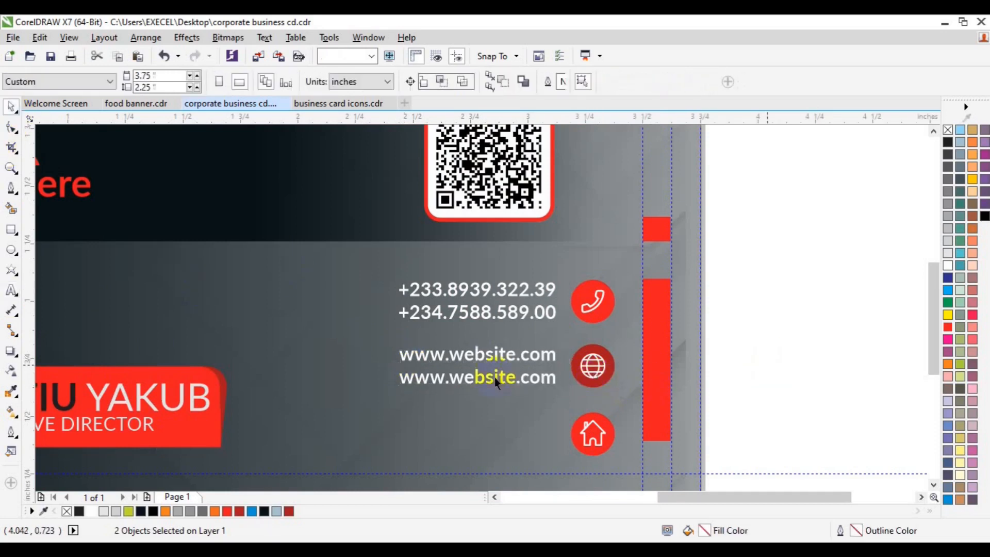
pyautogui.click(491, 378)
# Duplicate the website text beside the house icon, type the two-line address and right-align it.
pyautogui.hotkey('ctrl', 'd')
pyautogui.moveTo(538, 309); pyautogui.dragTo(484, 429)
pyautogui.click(477, 438)
pyautogui.hotkey('ctrl', 'a')
pyautogui.write('007')
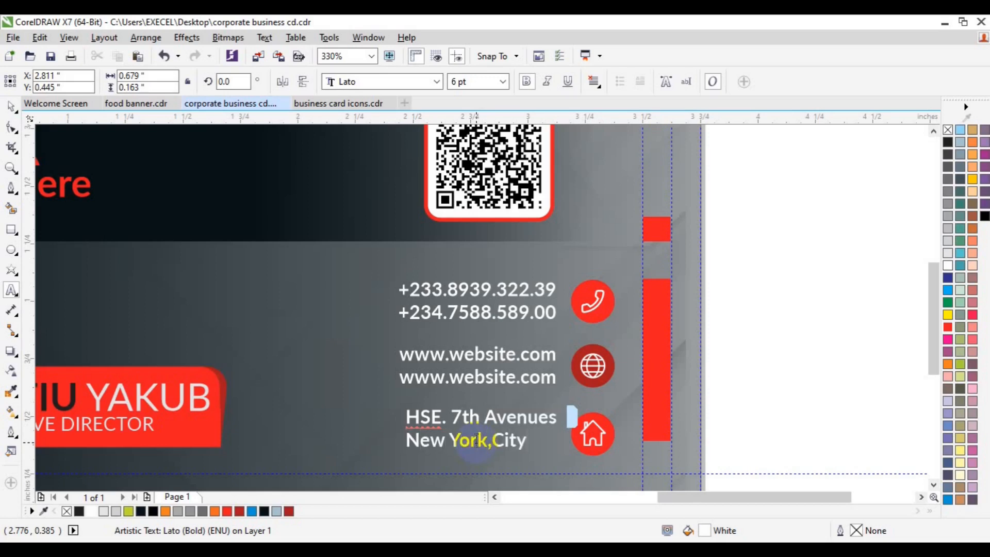
pyautogui.hotkey('ctrl', 'a')
pyautogui.click(594, 81)
pyautogui.click(628, 148)
pyautogui.click(373, 346)
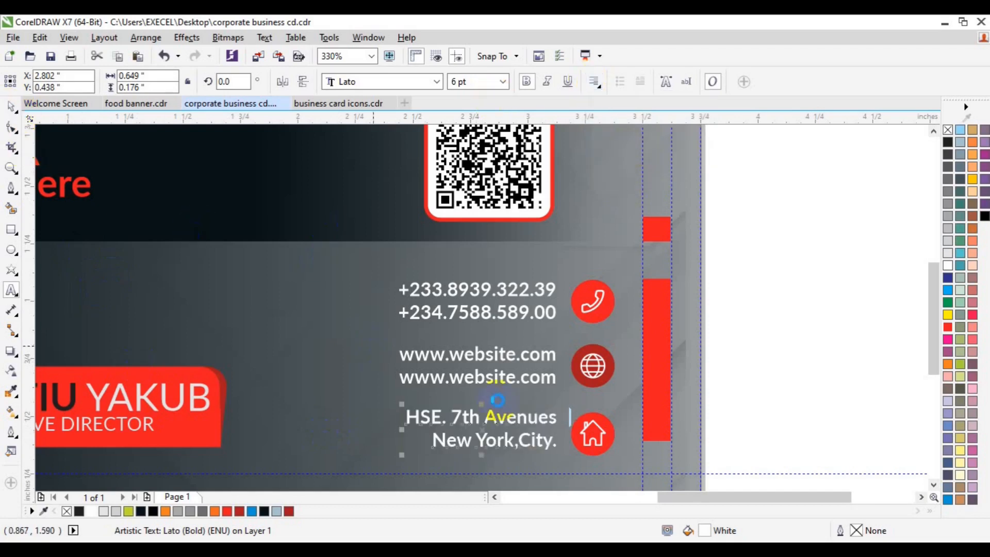
# Centre the address on the house icon and line it up with the website and phone text.
pyautogui.keyDown('shift'); pyautogui.click(598, 436); pyautogui.keyUp('shift')
pyautogui.press('e')
pyautogui.click(771, 406)
pyautogui.click(501, 443)
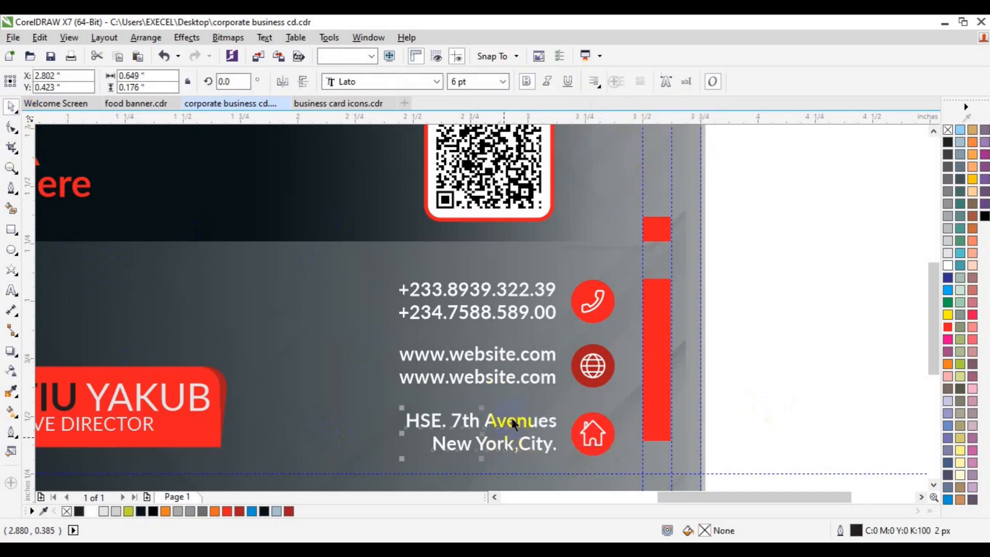
pyautogui.press('l')
pyautogui.hotkey('ctrl', 'g')
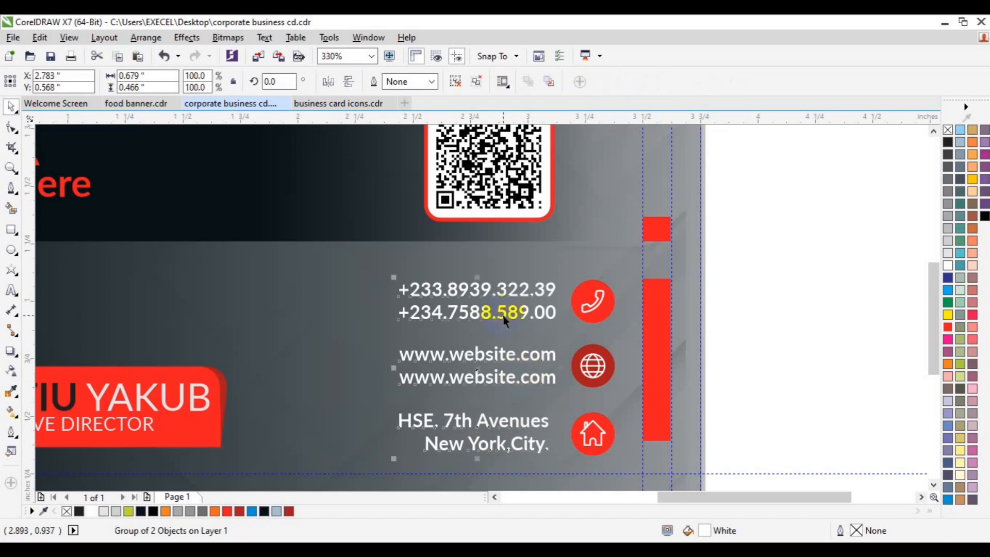
pyautogui.keyDown('shift'); pyautogui.click(504, 315); pyautogui.keyUp('shift')
pyautogui.press('l')
# Regroup the address and website text right-aligned, then select them with the phone numbers.
pyautogui.click(460, 83)
pyautogui.click(752, 253)
pyautogui.click(489, 419)
pyautogui.click(490, 381)
pyautogui.press('r')
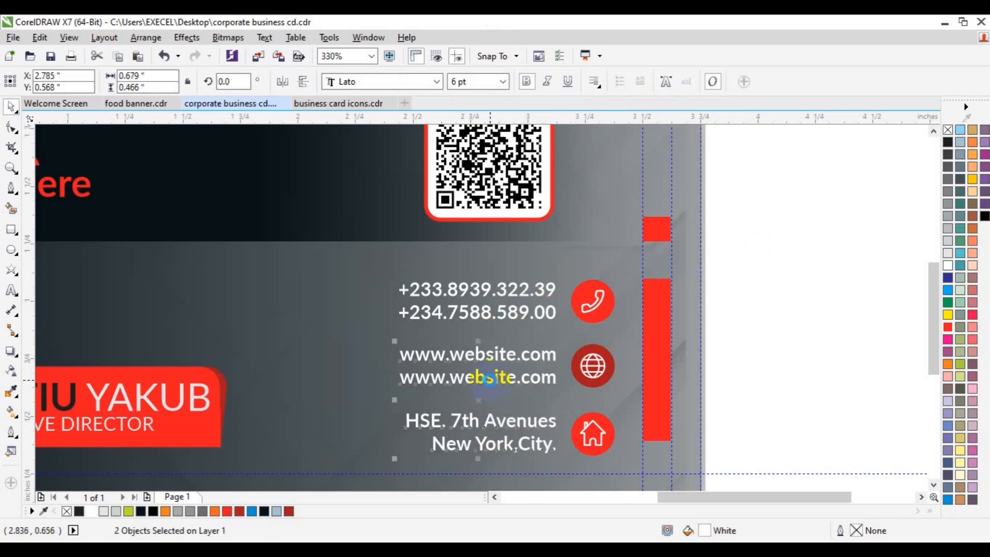
pyautogui.hotkey('ctrl', 'g')
pyautogui.keyDown('shift'); pyautogui.click(488, 313); pyautogui.keyUp('shift')
# Group all contact text, extend the red bar to a new guideline, and delete both guidelines.
pyautogui.hotkey('ctrl', 'g')
pyautogui.click(648, 404)
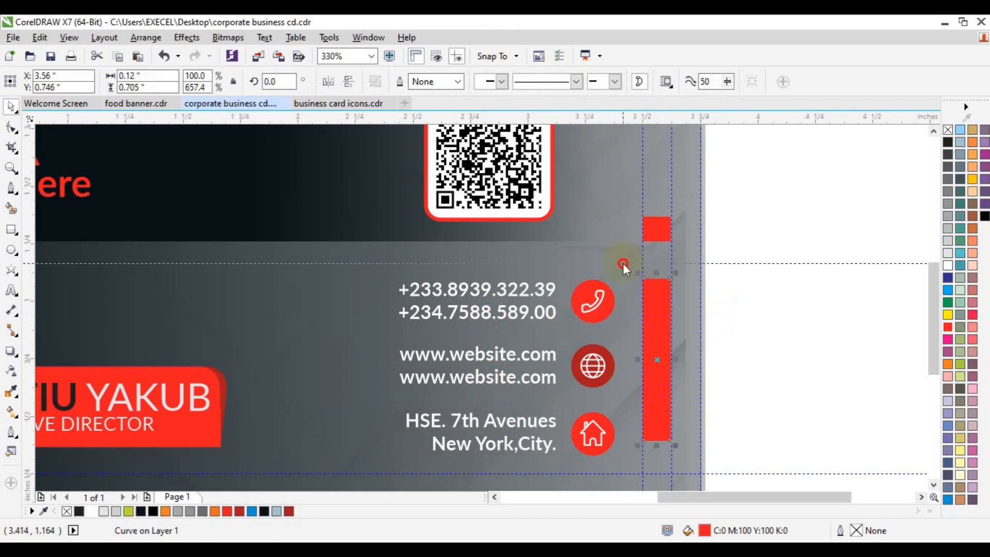
pyautogui.click(630, 277)
pyautogui.moveTo(616, 122); pyautogui.dragTo(659, 455)
pyautogui.click(657, 420)
pyautogui.rightClick(725, 455)
pyautogui.click(781, 240)
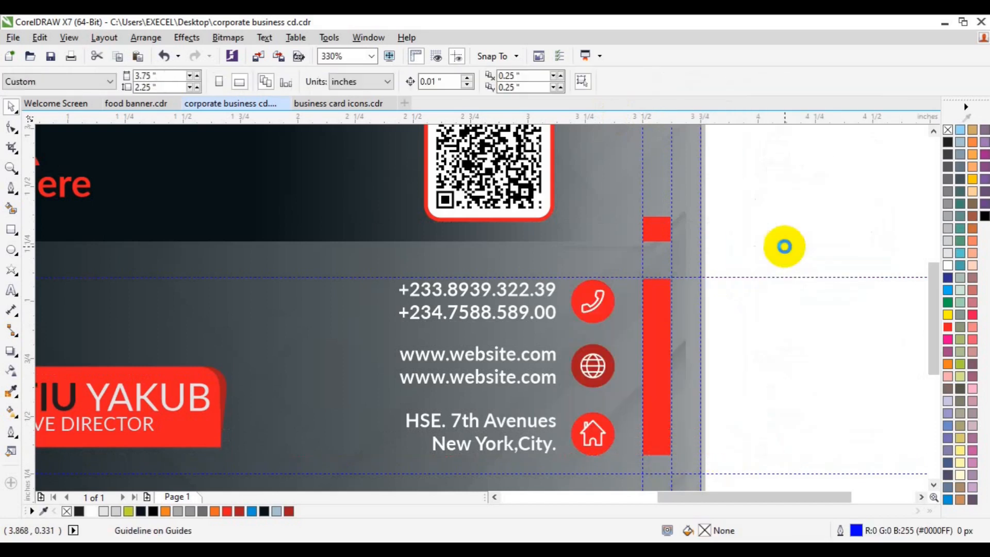
pyautogui.rightClick(748, 277)
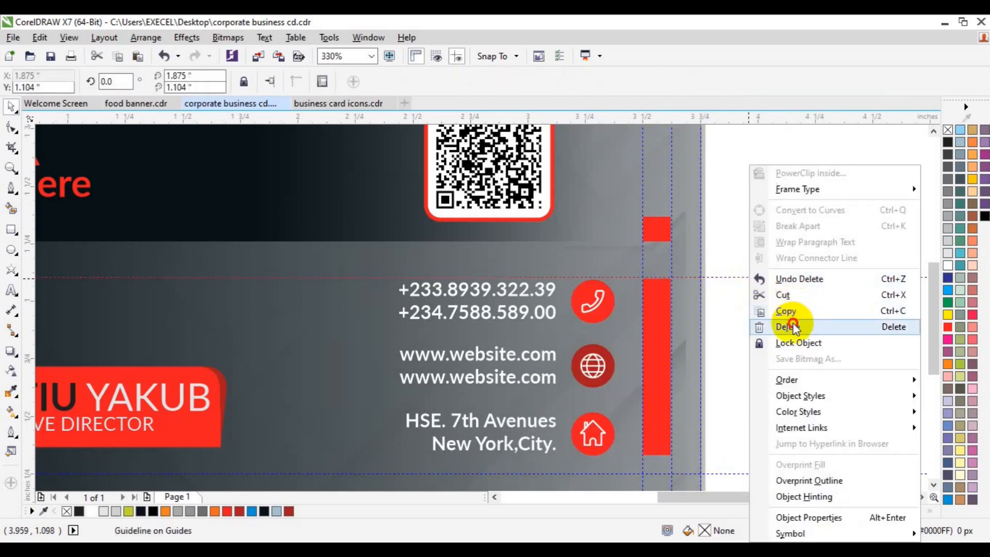
pyautogui.click(732, 325)
# Group the icons with the contact text, centre the block on the red bar and nudge it up.
pyautogui.moveTo(762, 277); pyautogui.dragTo(606, 457)
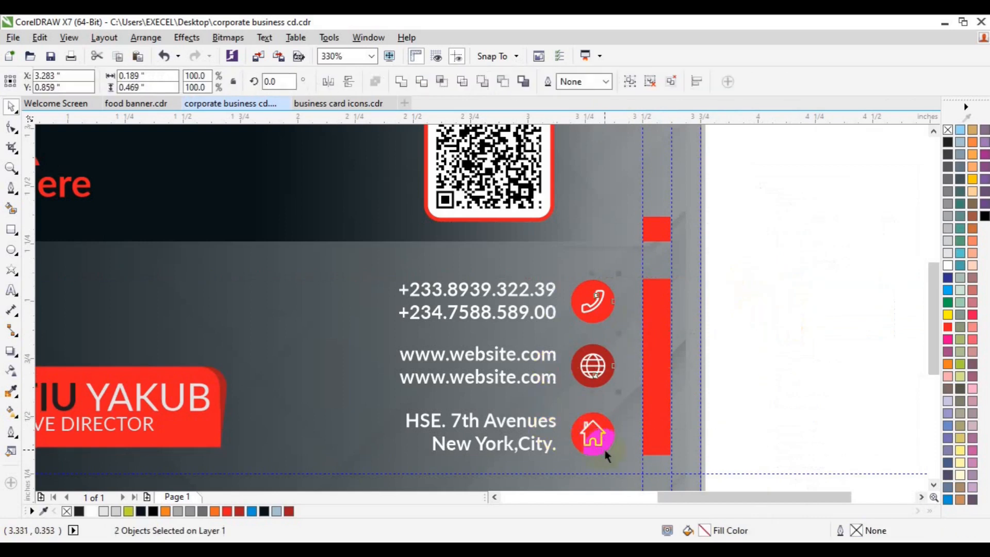
pyautogui.hotkey('ctrl', 'g')
pyautogui.keyDown('shift'); pyautogui.click(517, 380); pyautogui.keyUp('shift')
pyautogui.press('e')
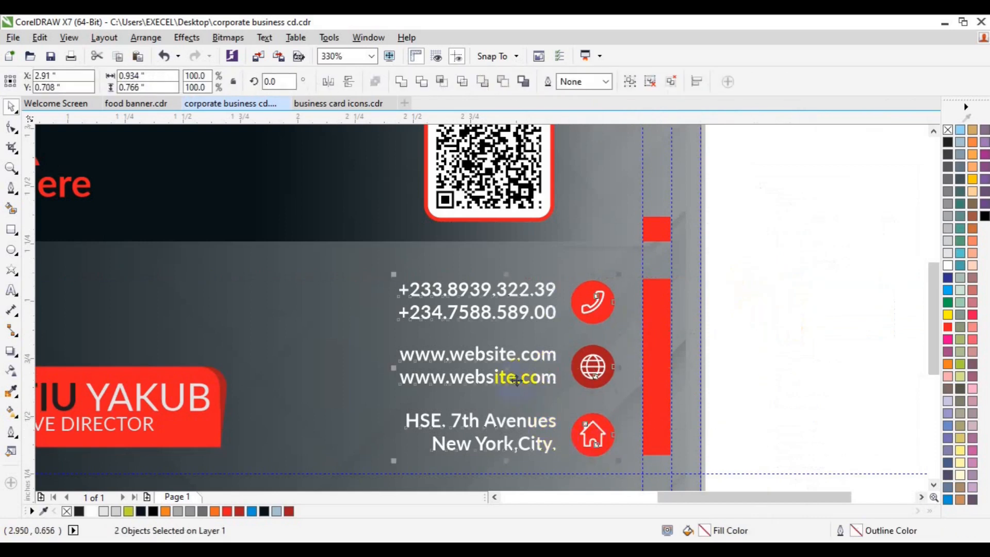
pyautogui.hotkey('ctrl', 'g')
pyautogui.keyDown('shift'); pyautogui.click(661, 380); pyautogui.keyUp('shift')
pyautogui.press('e')
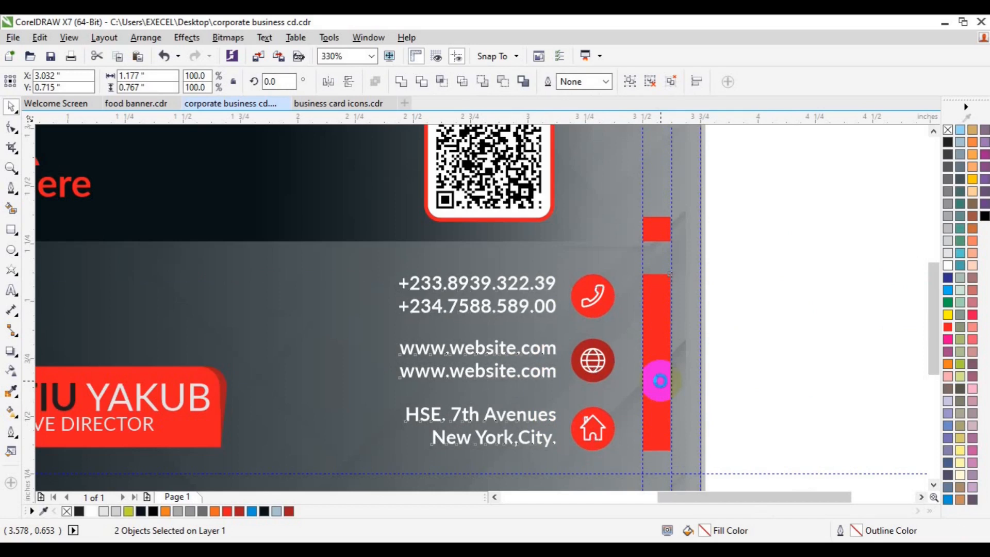
pyautogui.press('Up')
pyautogui.press('Up')
pyautogui.press('Up')
pyautogui.click(785, 380)
# Zoom out to view the whole finished business card.
pyautogui.click(12, 169)
pyautogui.click(108, 81)
pyautogui.press('space')
pyautogui.click(494, 497)
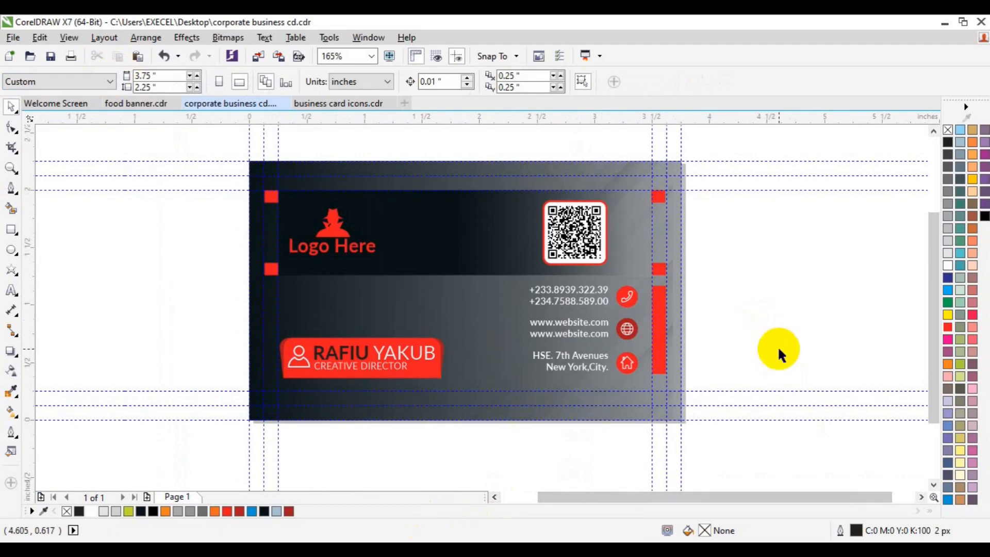